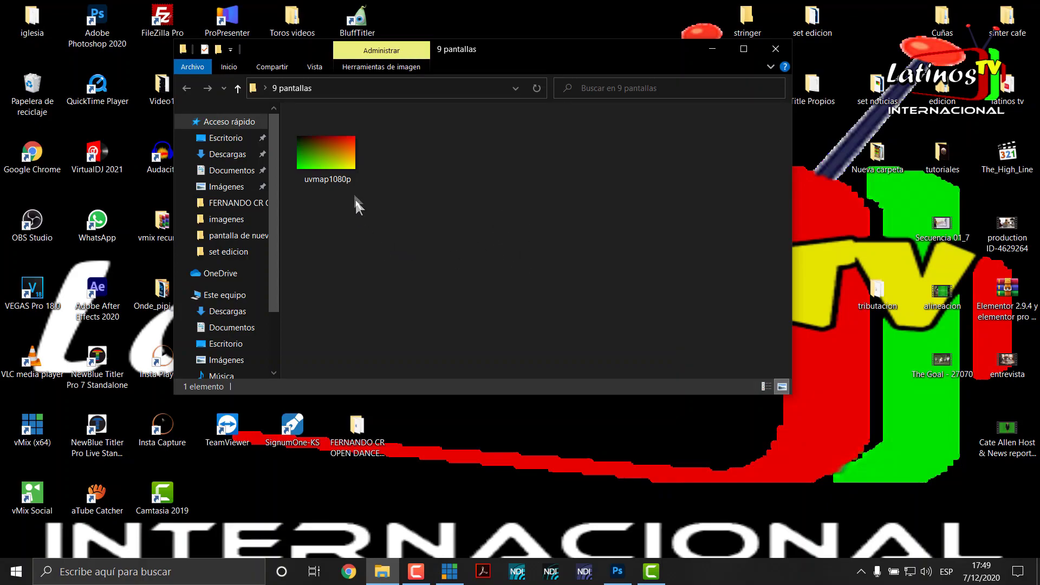
- Open uvmap1080p.png from the 9 pantallas folder in Photoshop, leaving its colours unmanaged
left_click_drag(330, 174, 481, 336)
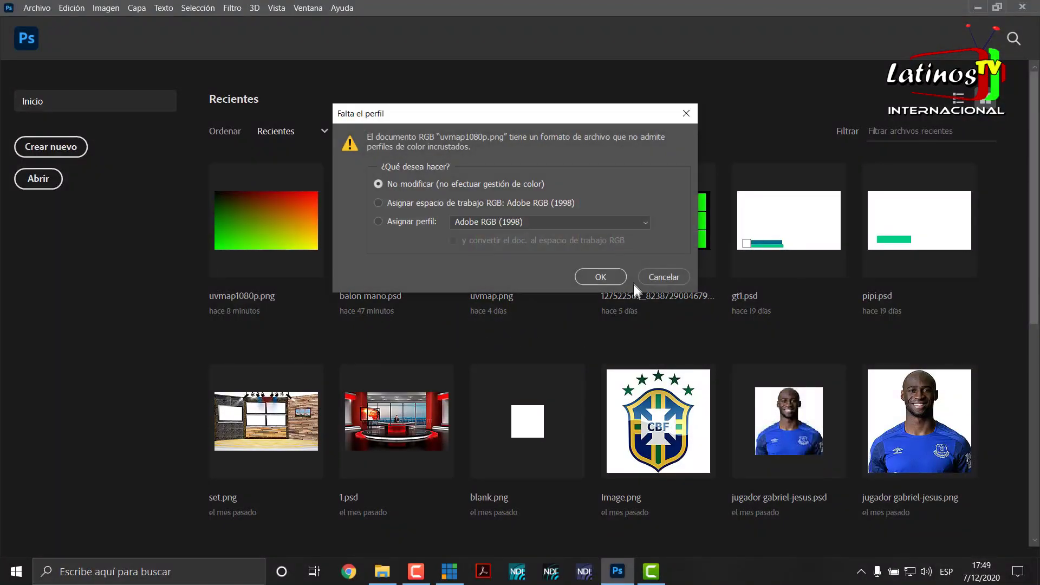
left_click(590, 272)
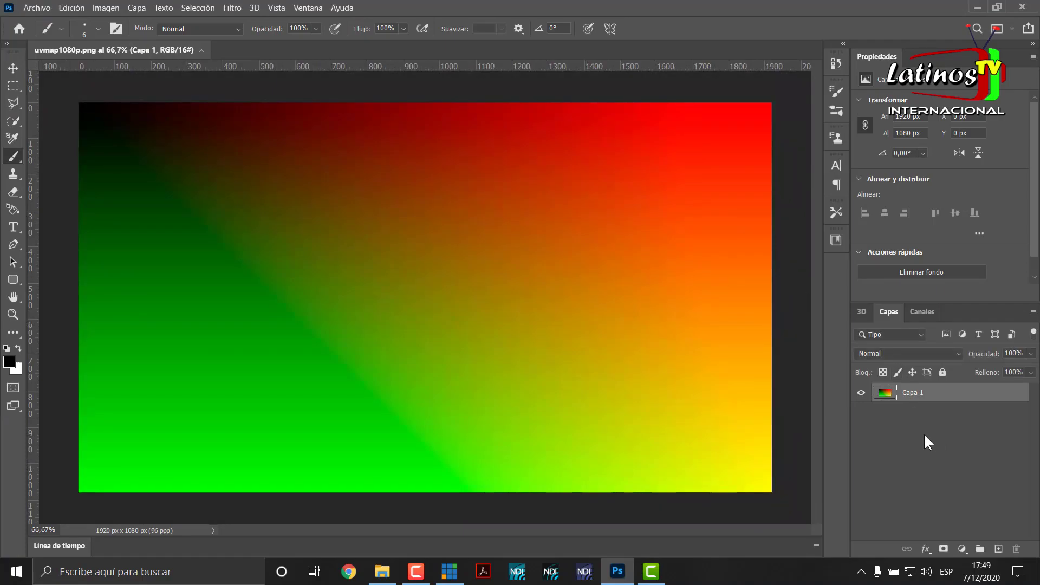
- Duplicate the gradient layer, add an empty layer on top and hide both gradient layers
key("ctrl+j")
left_click(861, 393)
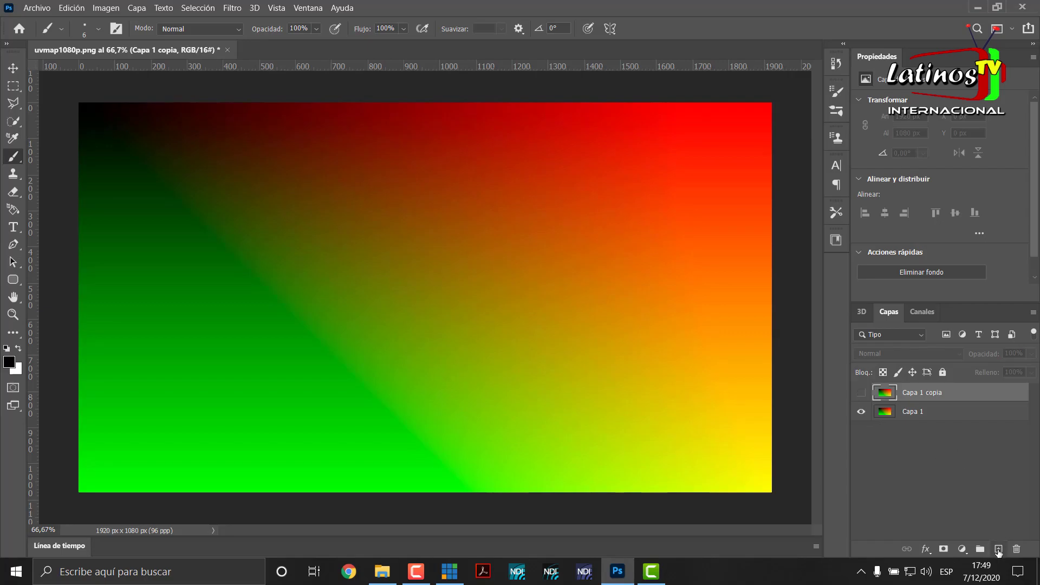
left_click(999, 549)
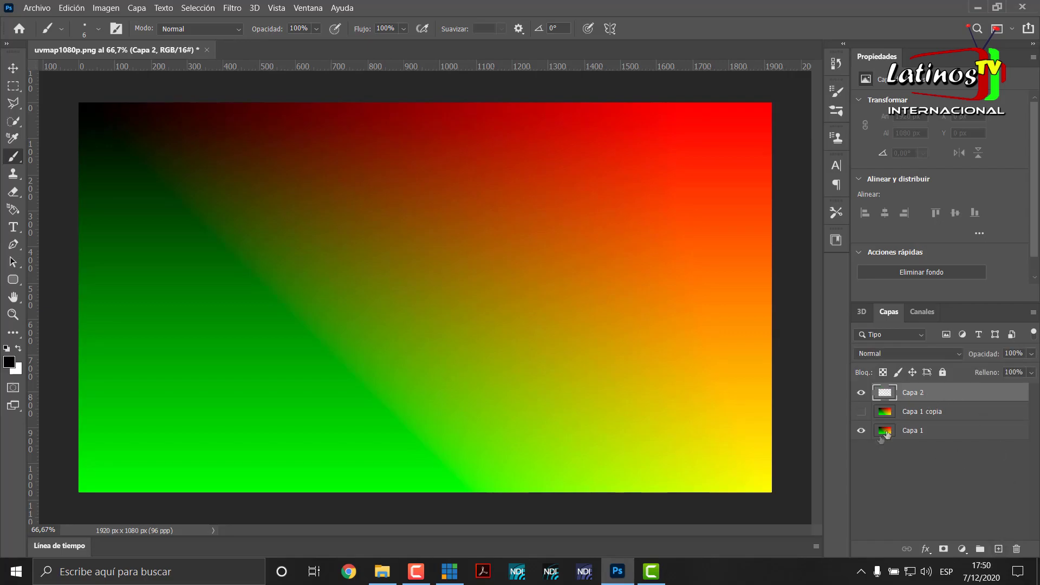
left_click(861, 431)
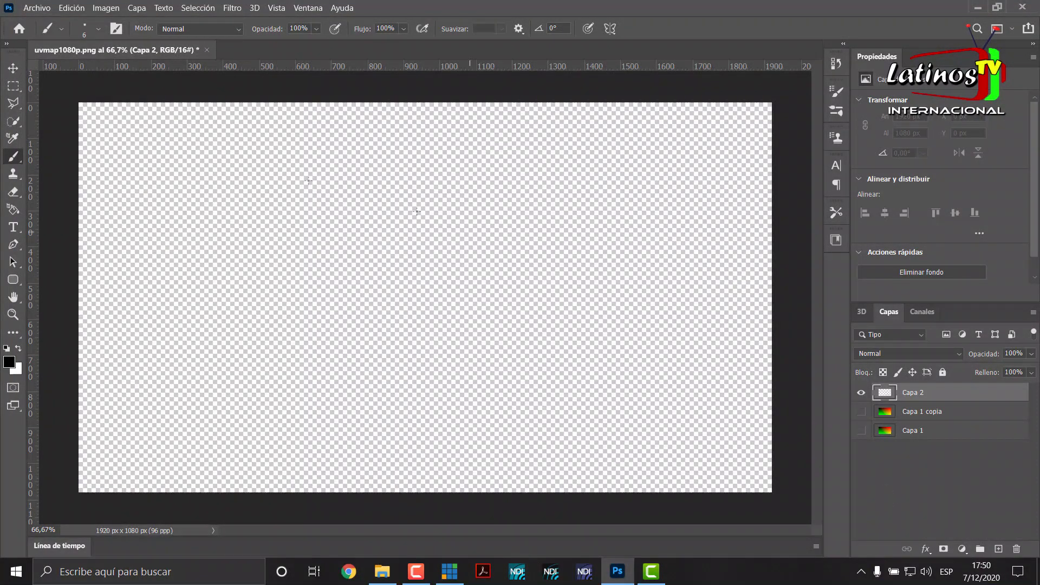
- Set up the Rounded Rectangle tool with no fill and a 5 px black stroke
left_click(13, 280)
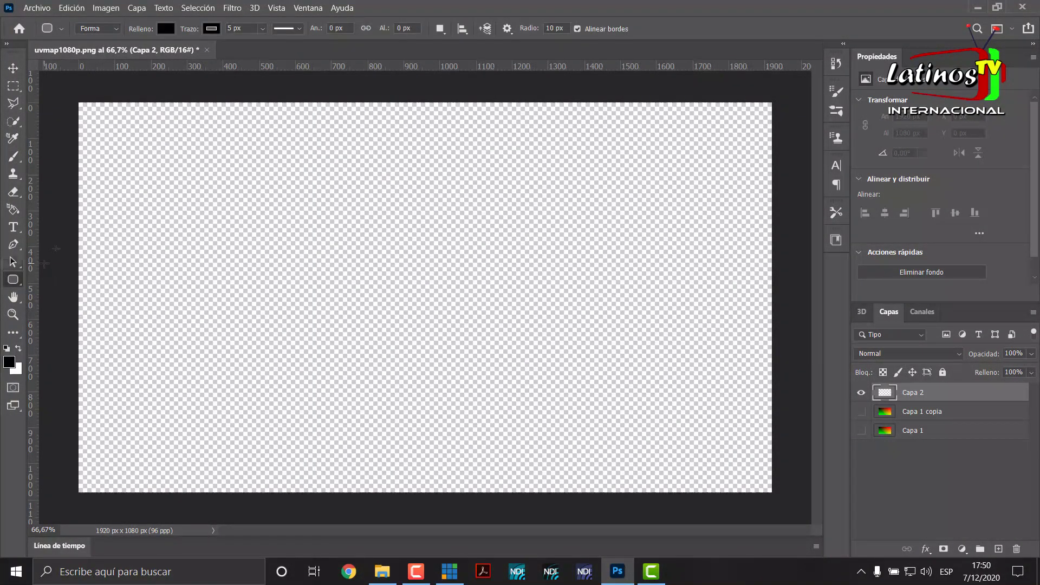
left_click(169, 27)
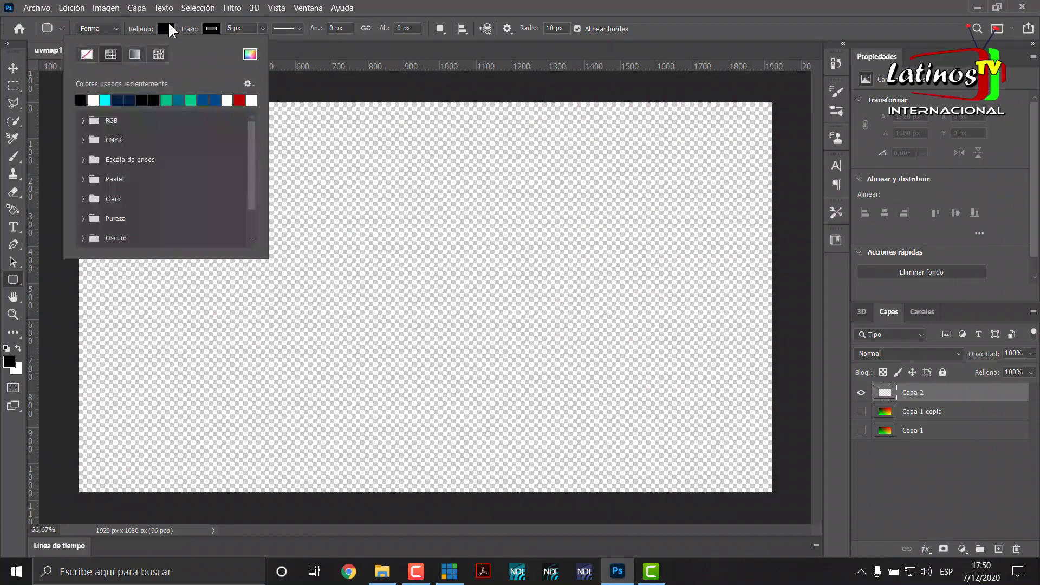
left_click(87, 53)
left_click(232, 27)
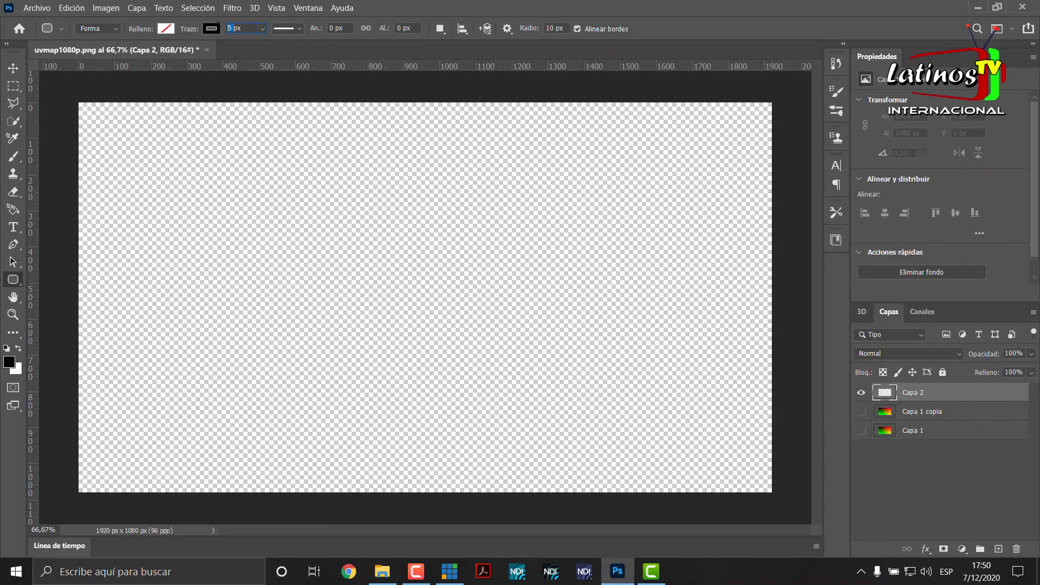
type("6px")
key("BackSpace")
type("5")
key("Return")
- Draw a rounded rectangle near the canvas's upper-left corner and set its size to 640 × 360 px
mouse_move(96, 128)
left_mouse_down()
mouse_move(129, 151)
mouse_move(228, 182)
left_mouse_up()
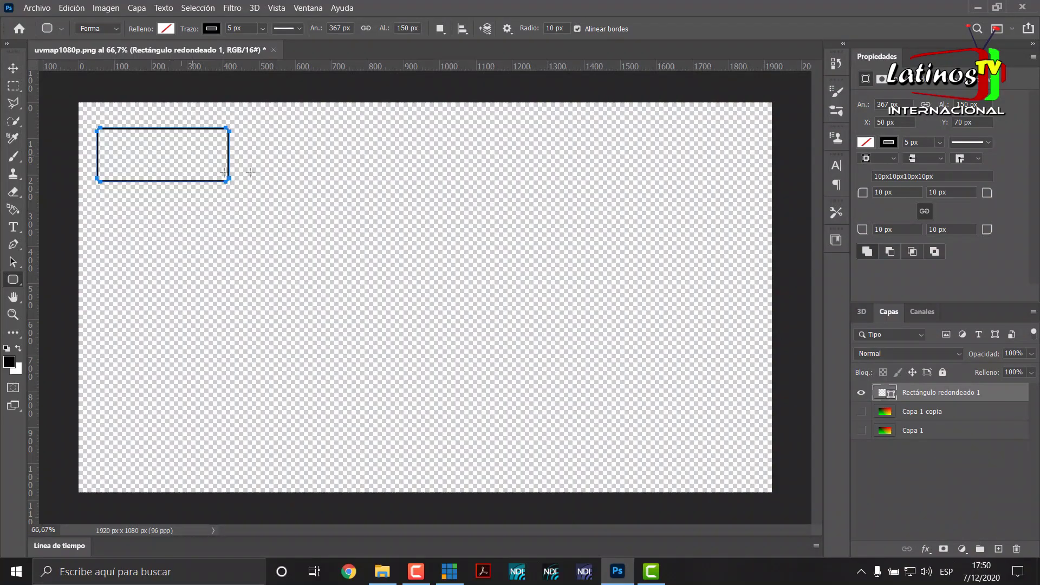
double_click(883, 104)
type("640")
key("Tab")
type("360px")
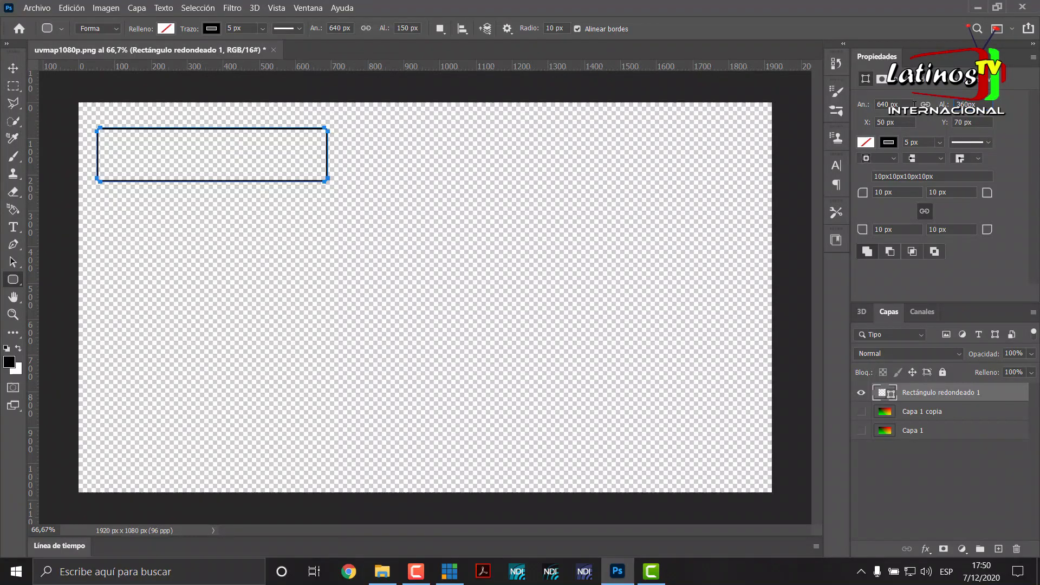
key("Return")
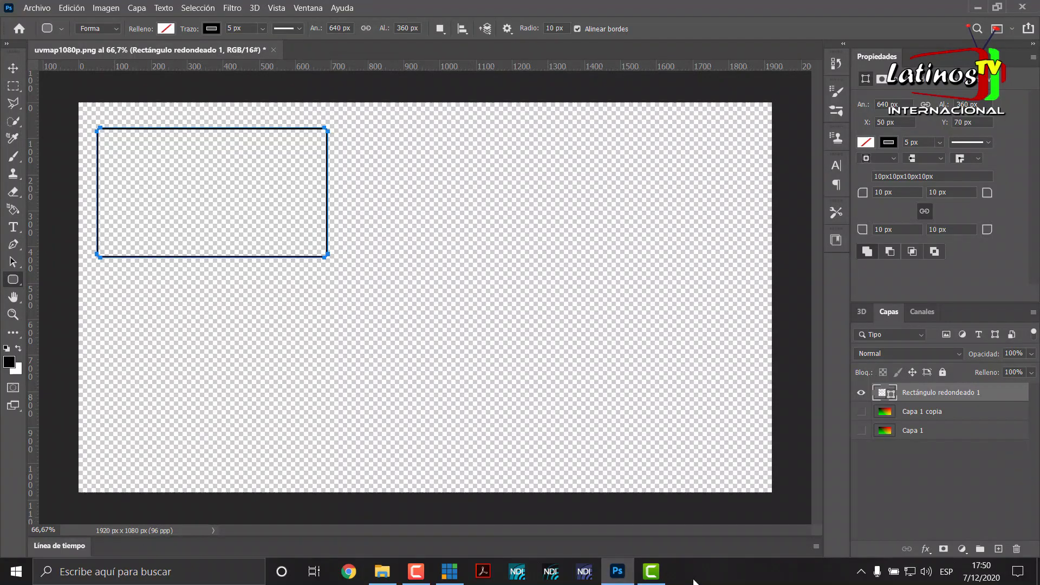
- Move the rounded rectangle flush into the canvas's upper-left corner, at X 0 px and Y 0 px
key("ctrl+t")
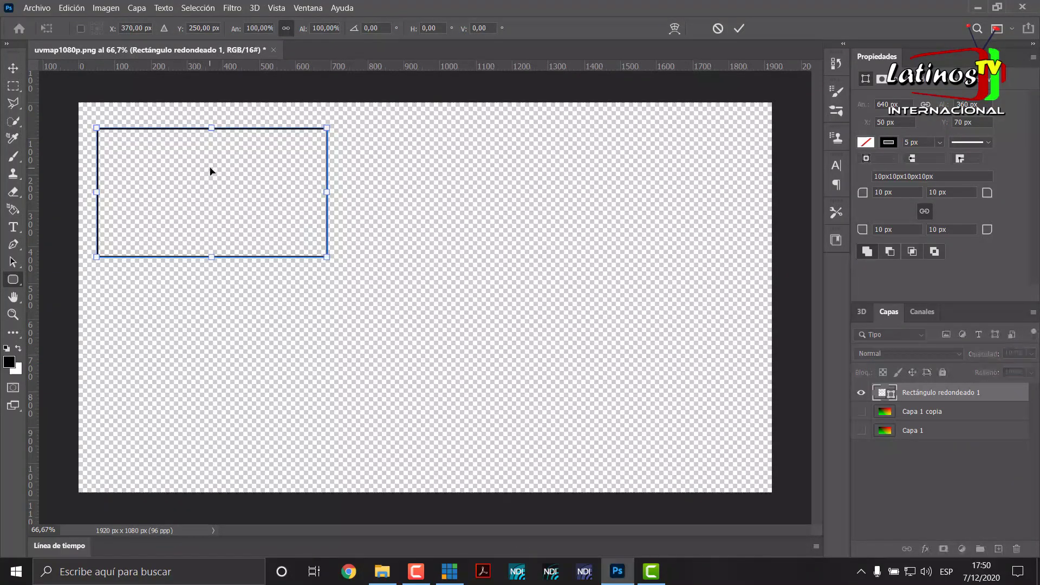
left_click_drag(211, 169, 197, 147)
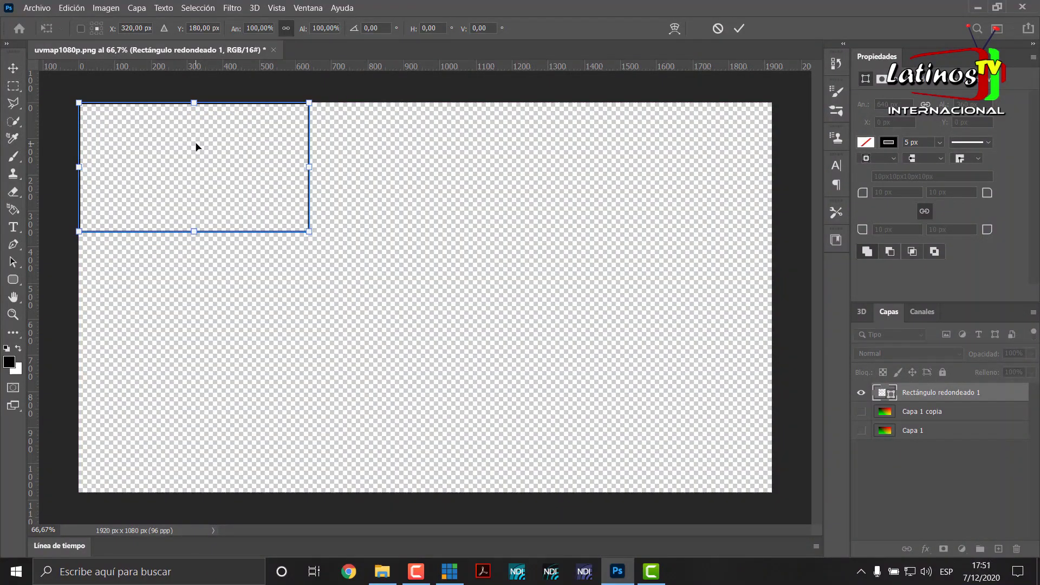
left_click(741, 28)
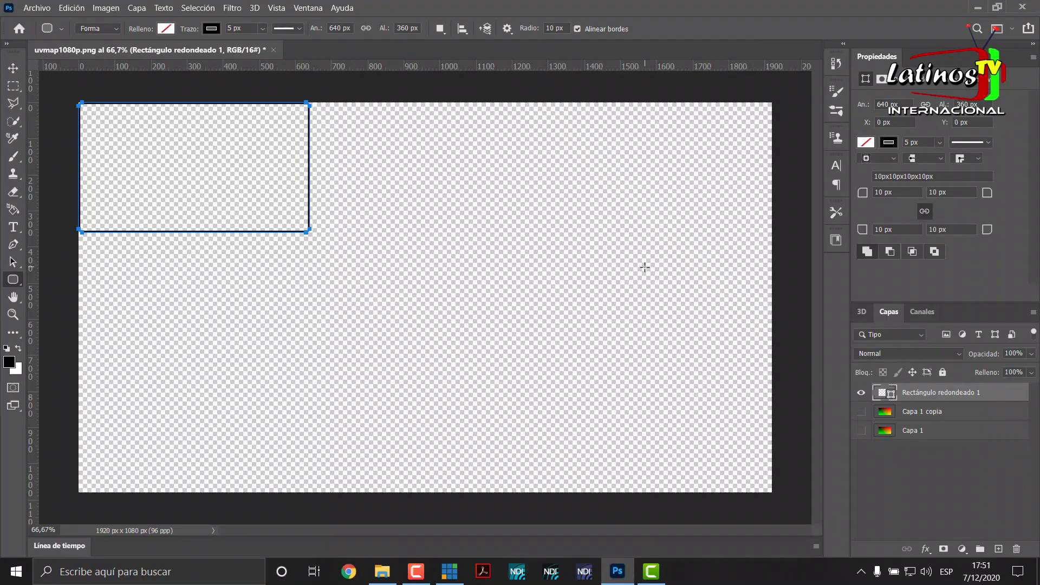
- Set the rounded rectangle's stroke width to 6 px
left_click(940, 142)
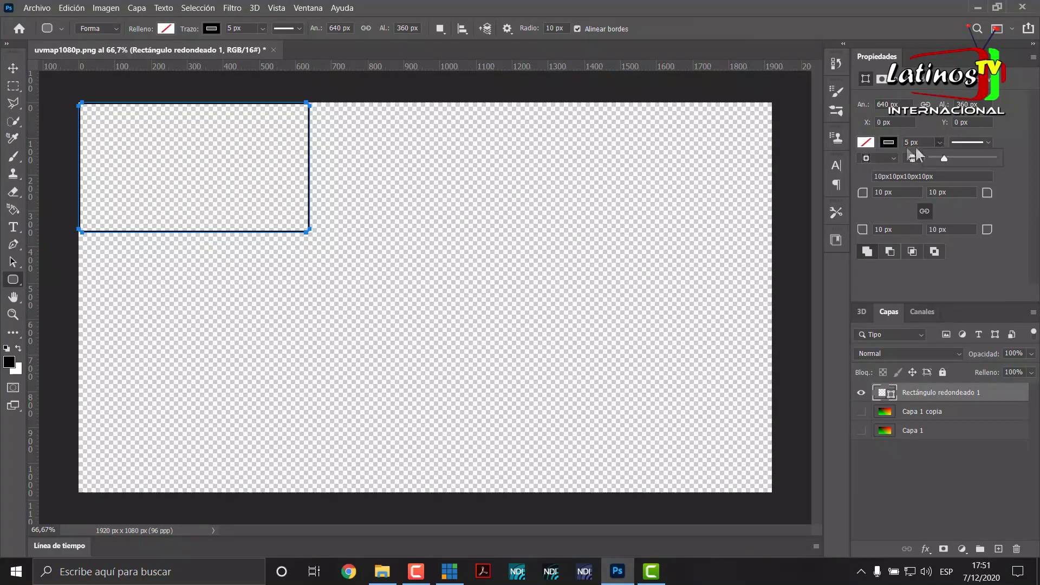
left_click(912, 142)
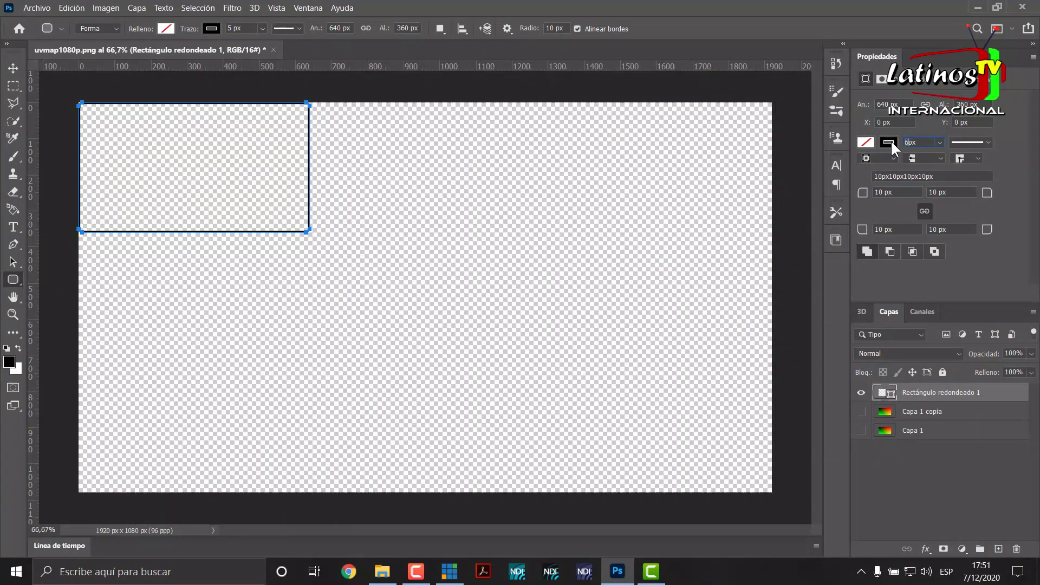
key("Return")
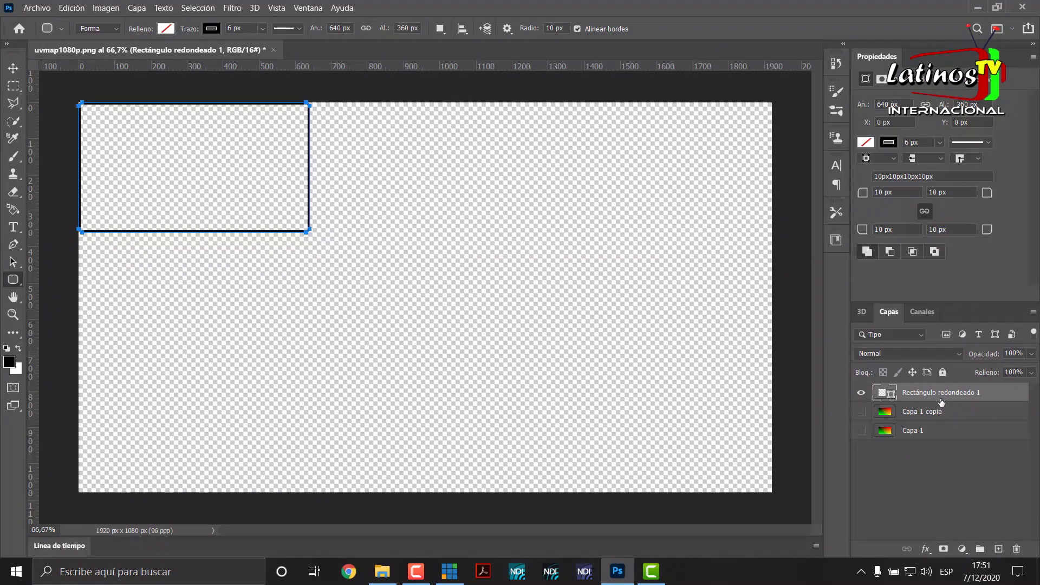
- Duplicate the rectangle and place the copy directly to its right, at X 640 px and Y 0 px
key("ctrl+j")
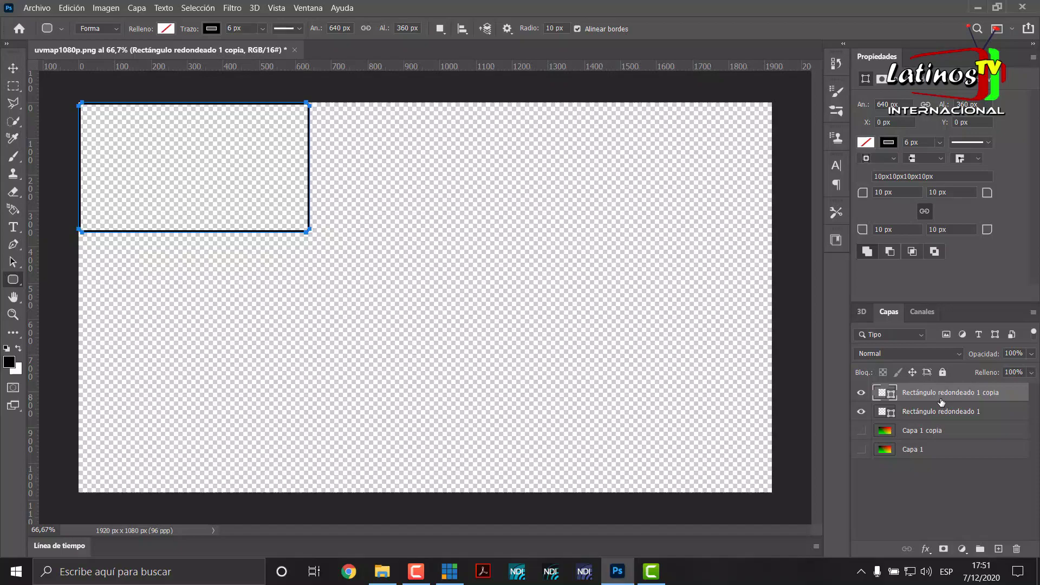
key("ctrl+t")
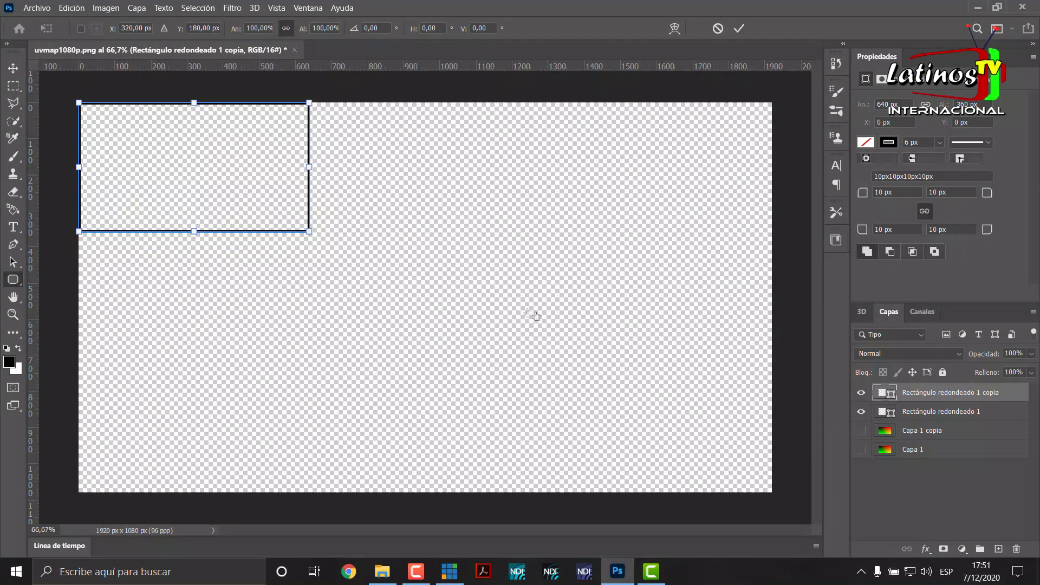
left_click_drag(218, 157, 443, 158)
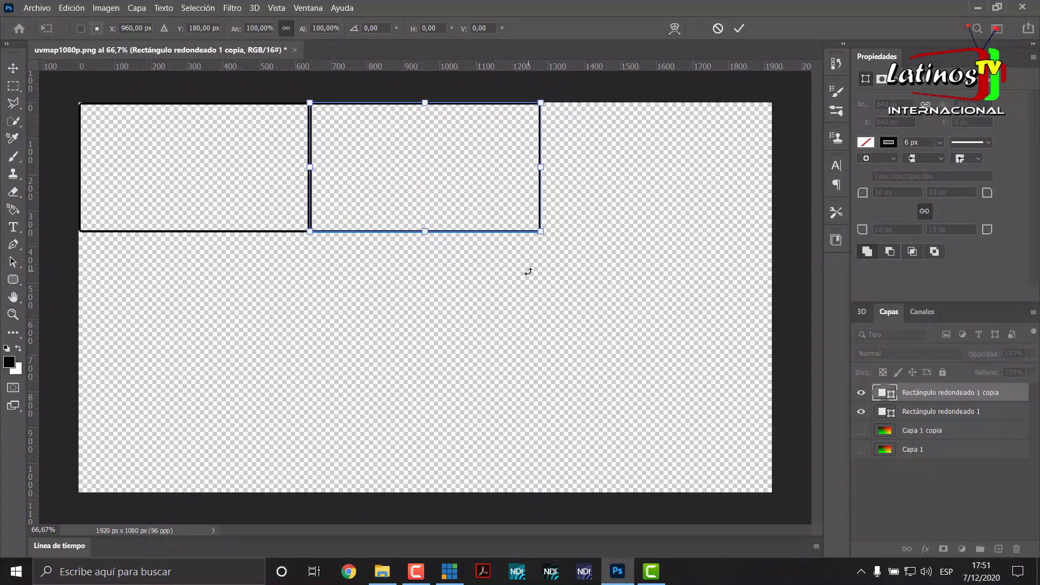
left_click(740, 27)
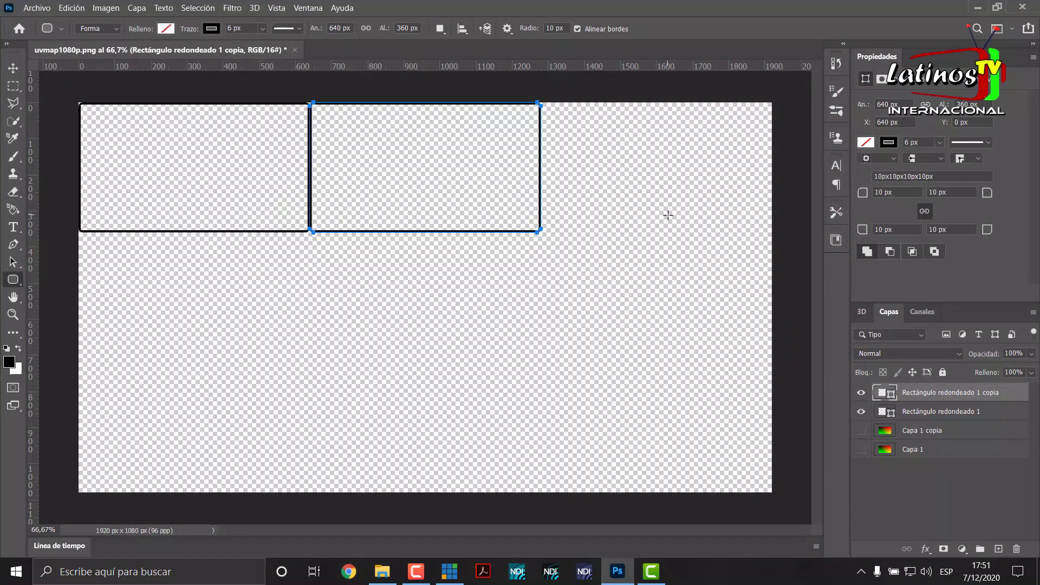
- Duplicate the middle rectangle and place the copy in the canvas's upper-right corner, at X 1280 px and Y 0 px
key("ctrl+j")
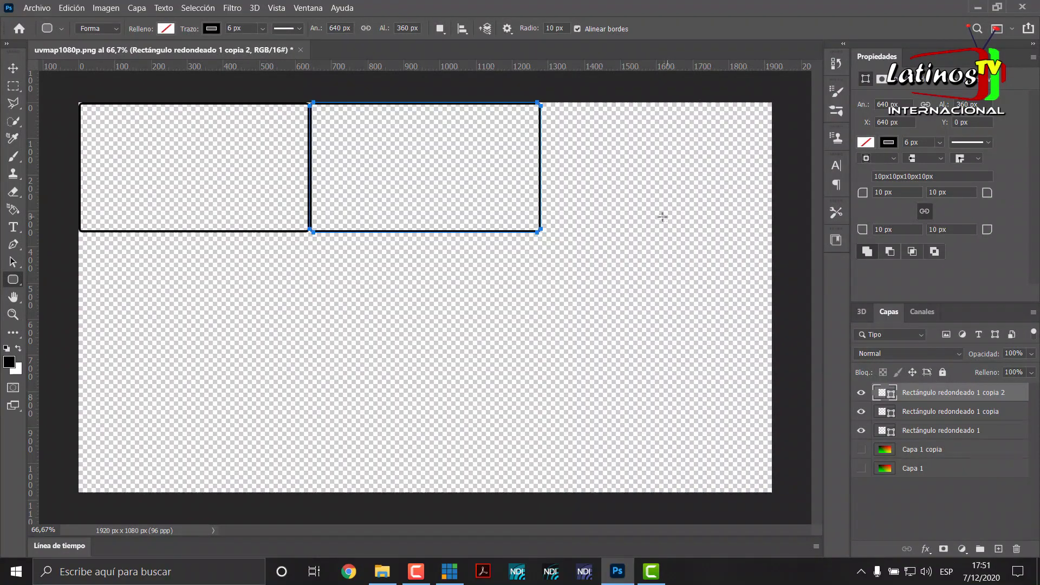
key("ctrl+t")
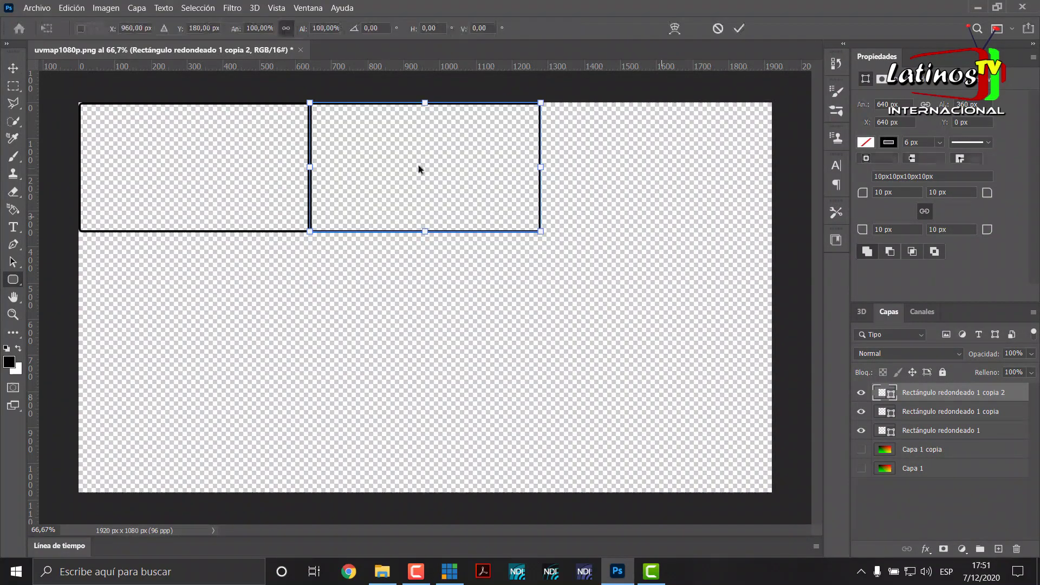
left_click_drag(434, 169, 659, 155)
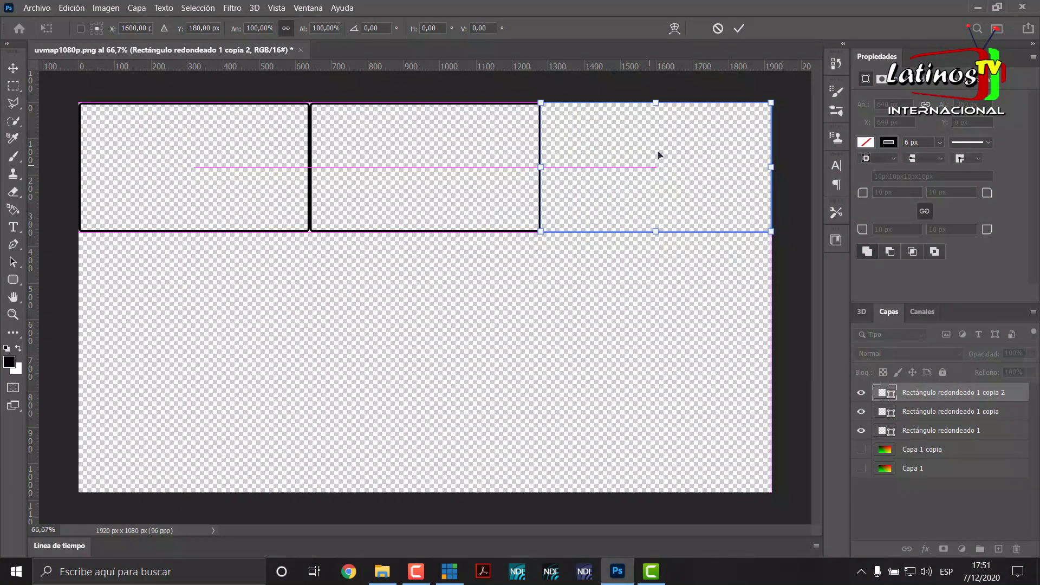
left_click(743, 25)
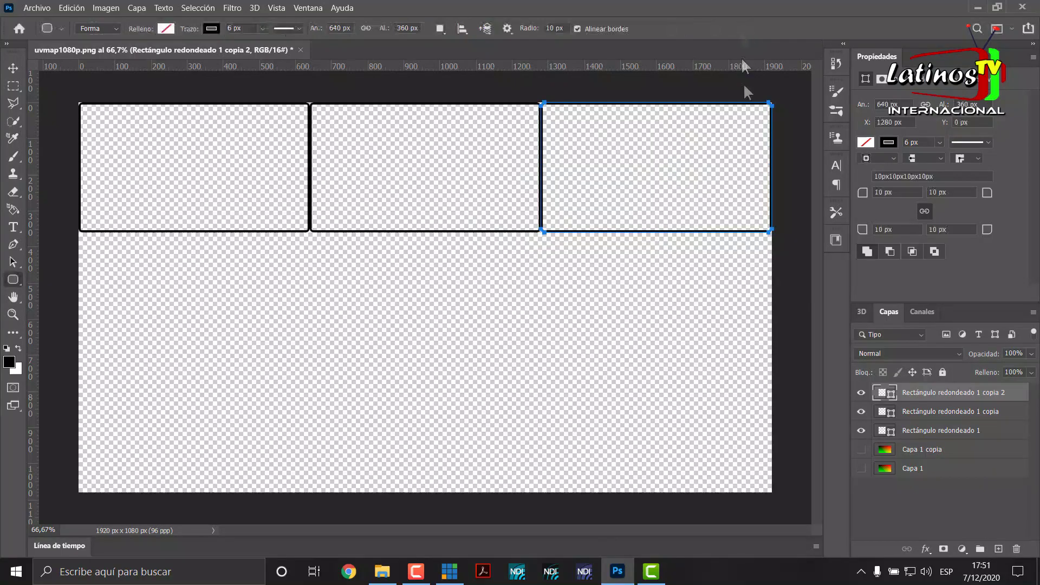
- Select all three rounded rectangle layers of the top row together, with the Move tool active
left_click(12, 68)
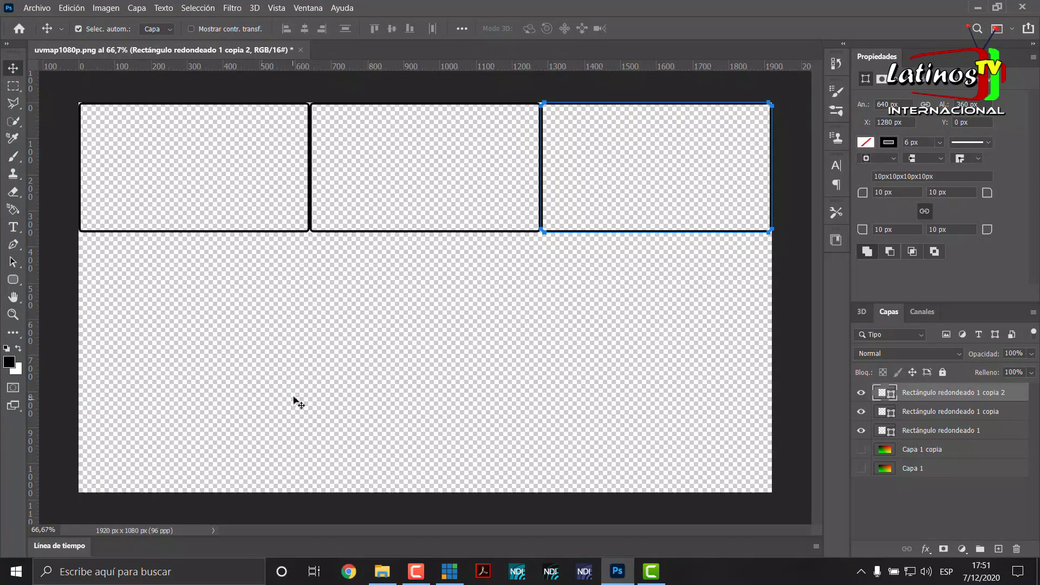
left_click(313, 397)
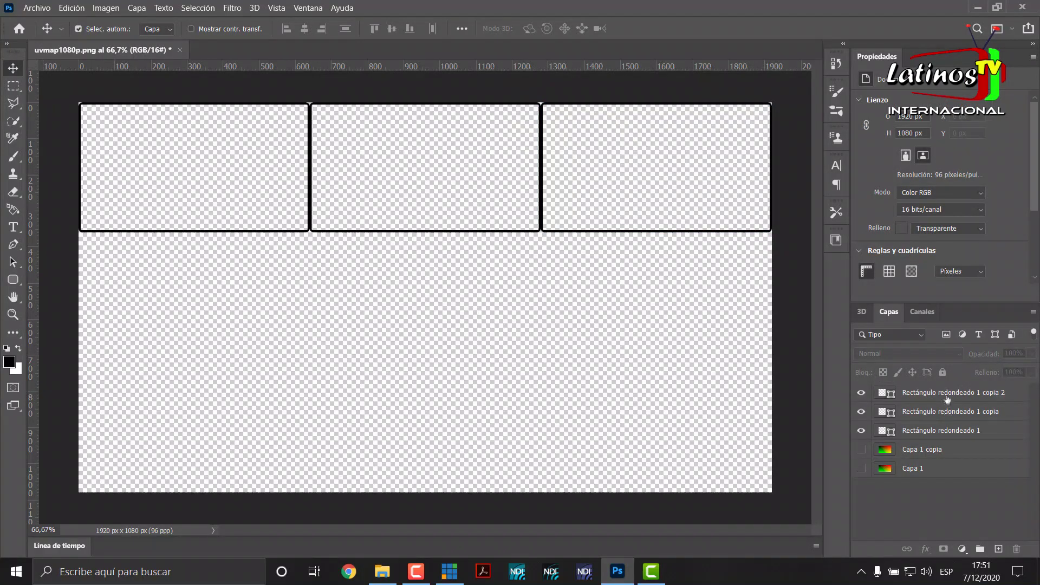
left_click(941, 433)
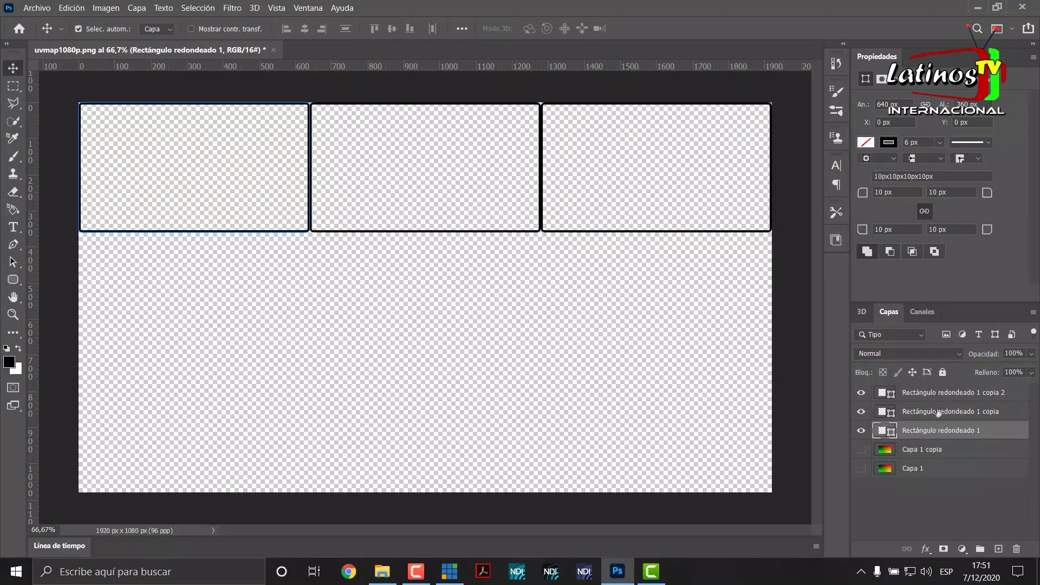
left_click(936, 413, "shift")
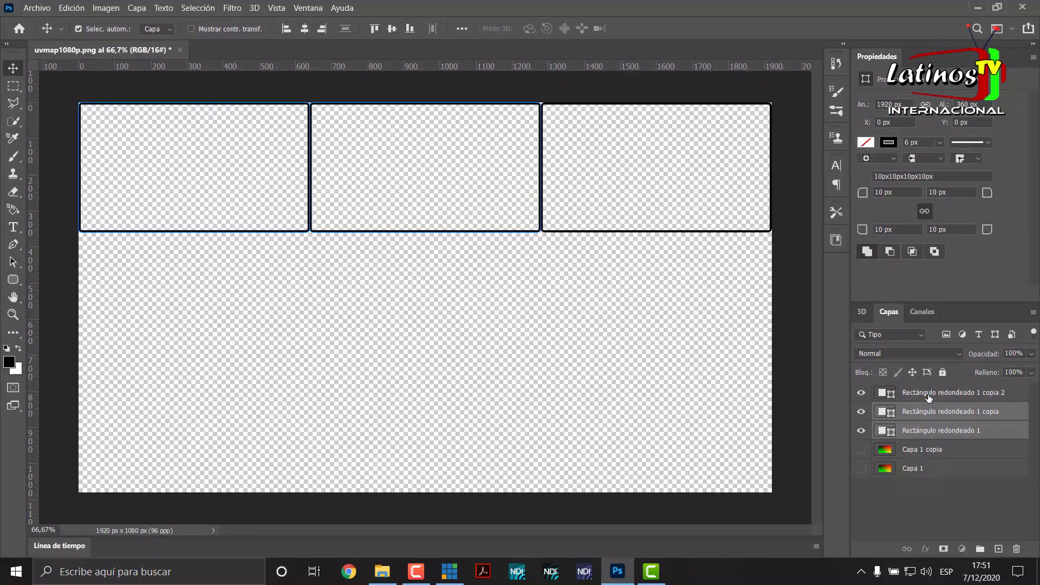
left_click(919, 393, "shift")
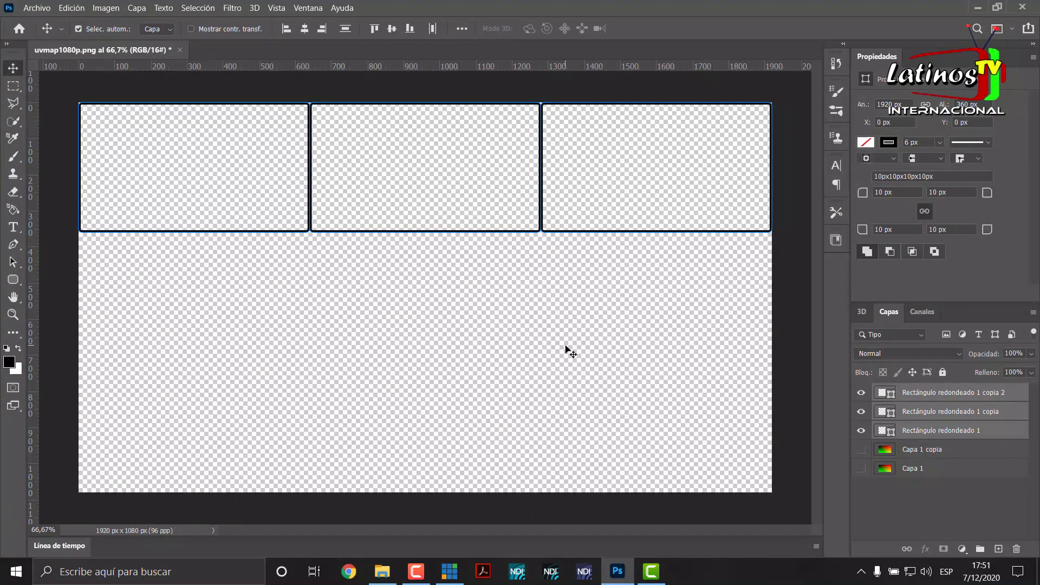
key("ctrl")
key("ctrl+v")
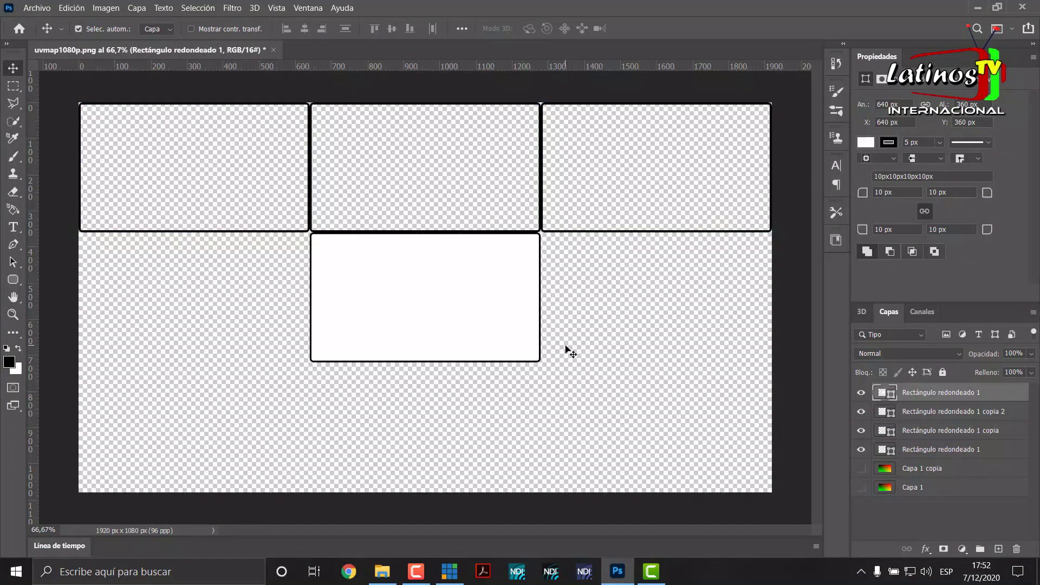
key("Delete")
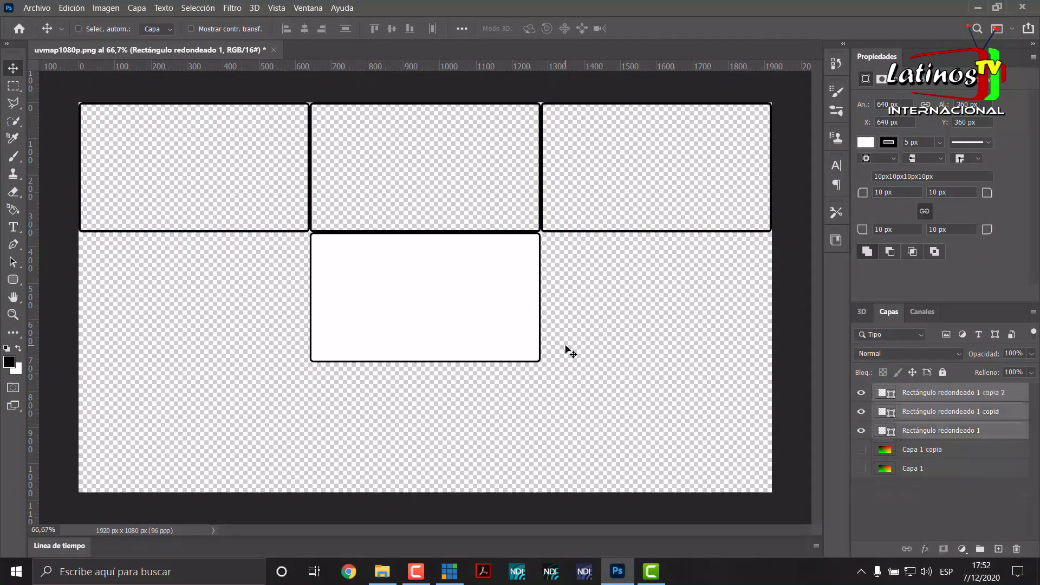
key("ctrl")
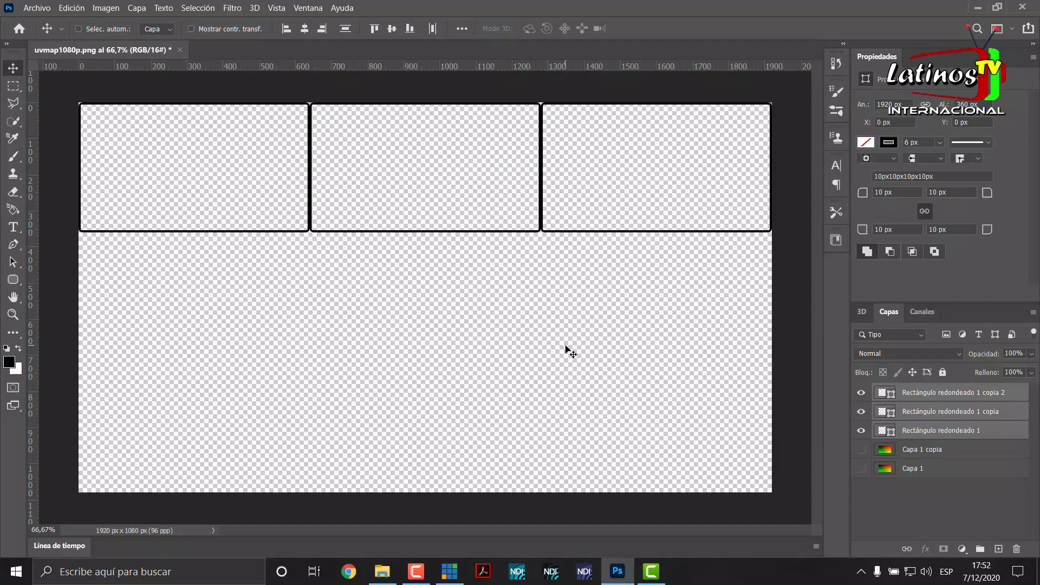
- Duplicate the three selected rounded rectangles and place the copies directly below as a middle row, at Y 360 px
key("ctrl+j")
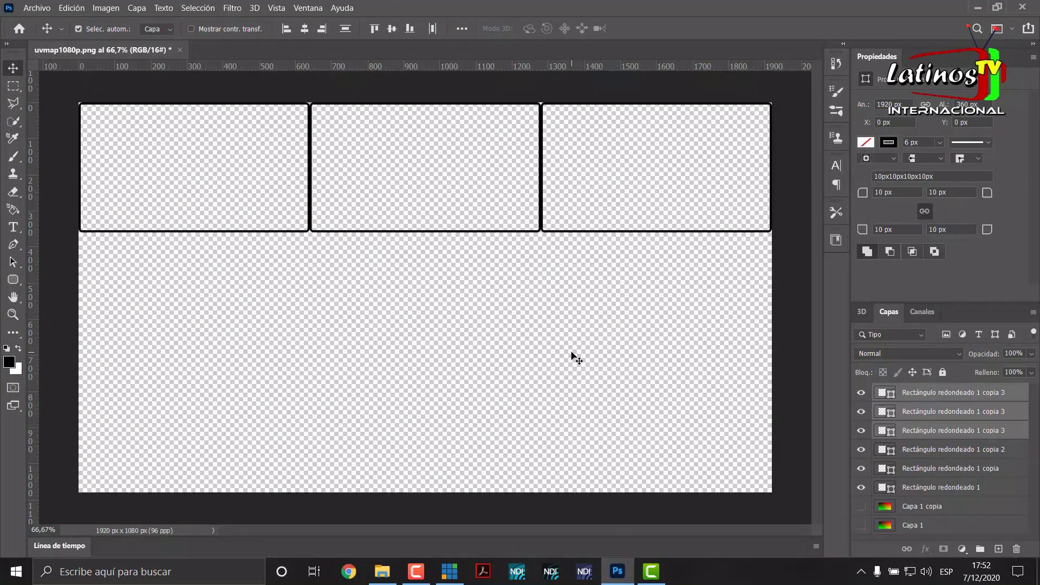
key("ctrl+t")
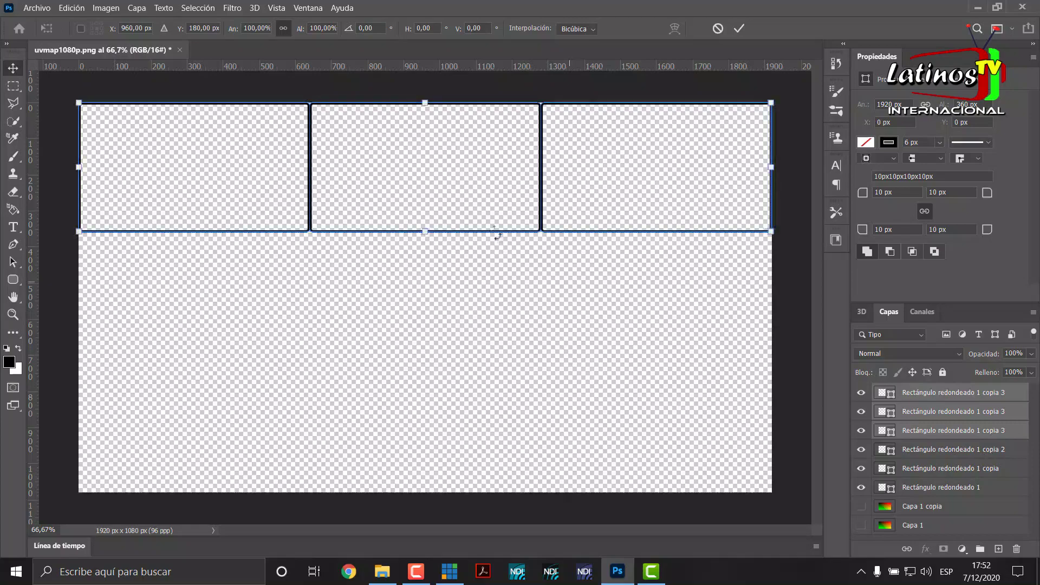
left_click_drag(469, 185, 470, 313)
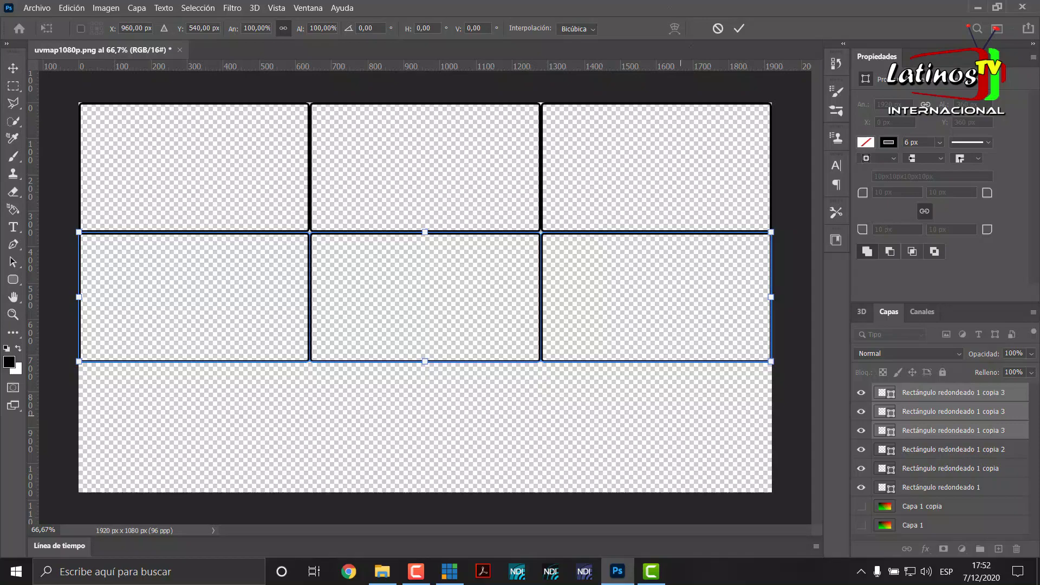
left_click(738, 25)
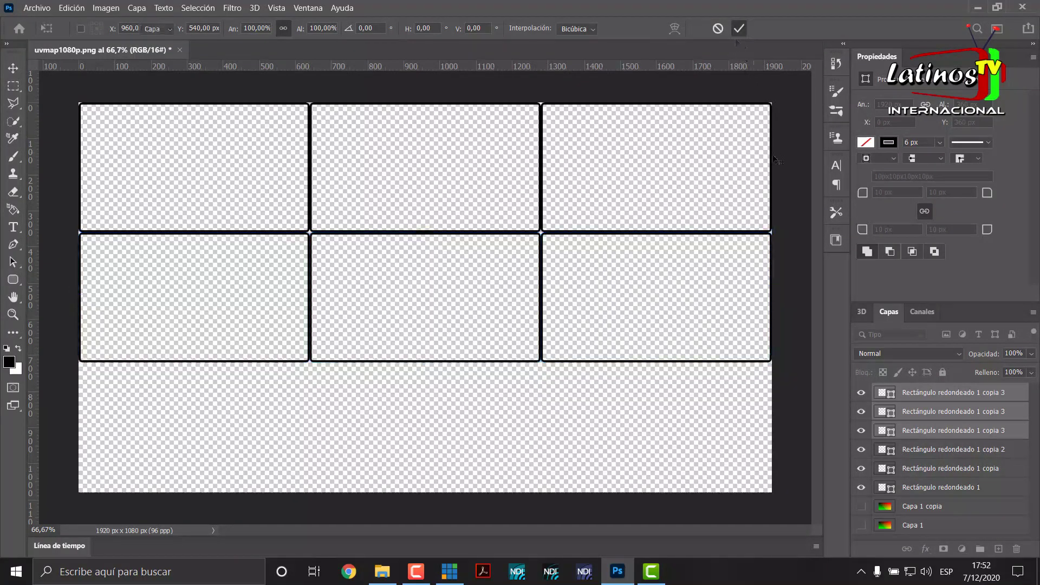
- Duplicate the middle row of rectangles and place the copies as the bottom row, with its centre at Y 900 px
key("ctrl")
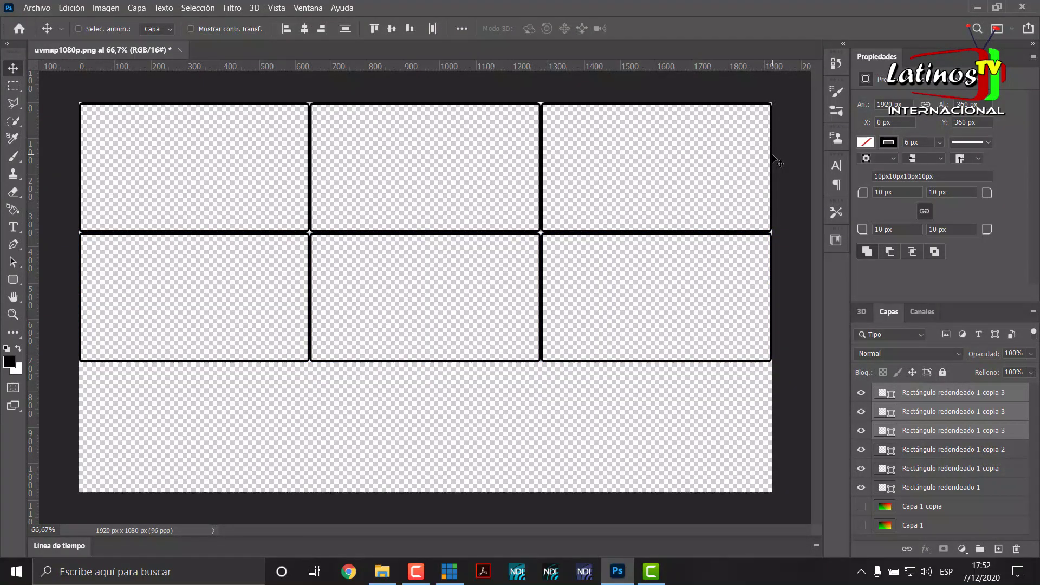
key("ctrl+j")
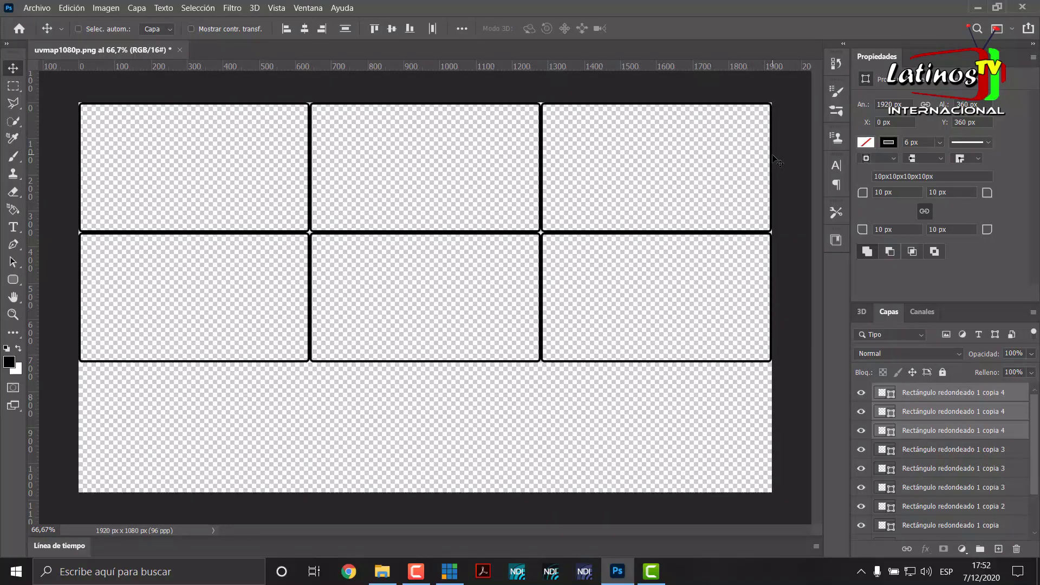
key("ctrl+t")
left_click_drag(467, 288, 468, 416)
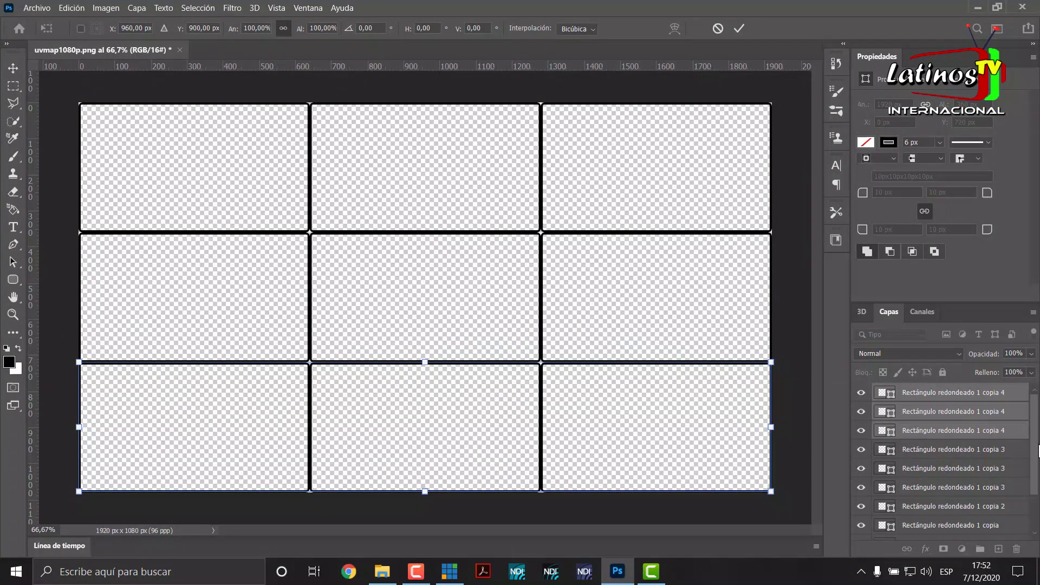
left_click_drag(794, 317, 795, 314)
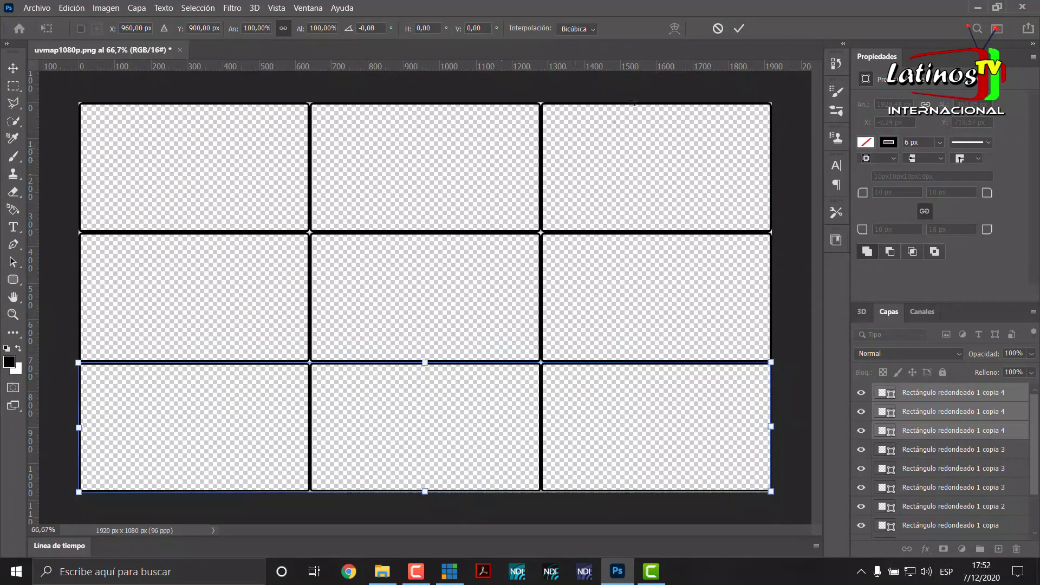
key("Return")
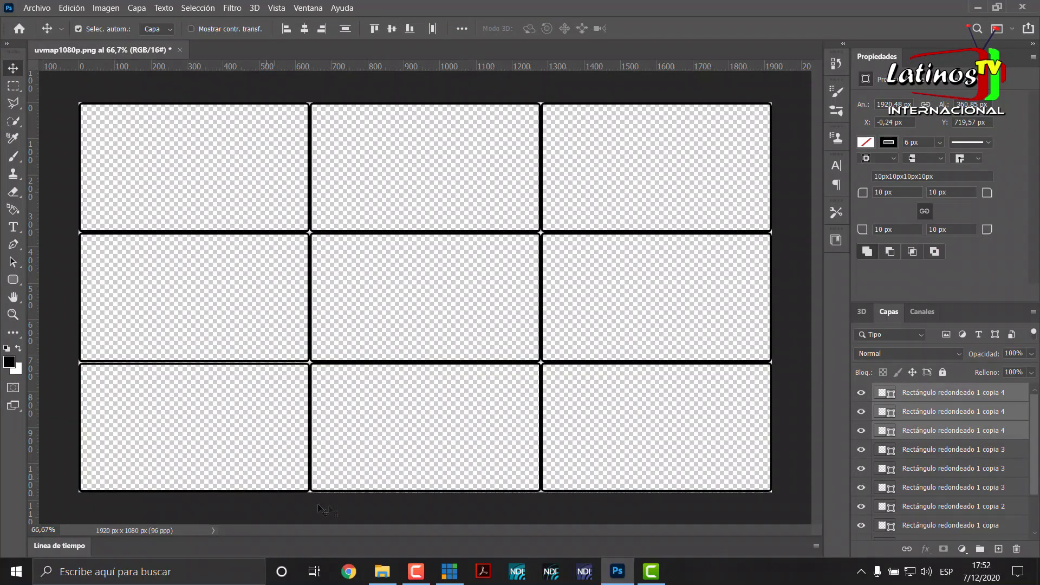
- Nudge the bottom row's leftmost rounded rectangle slightly upward to line it up with the row above
left_click(204, 440)
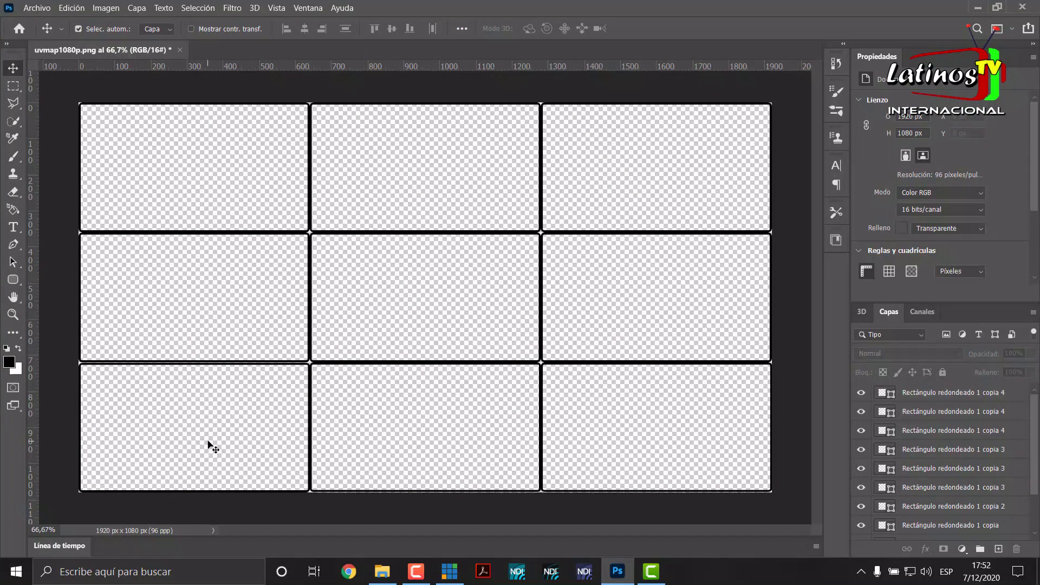
left_click(98, 368)
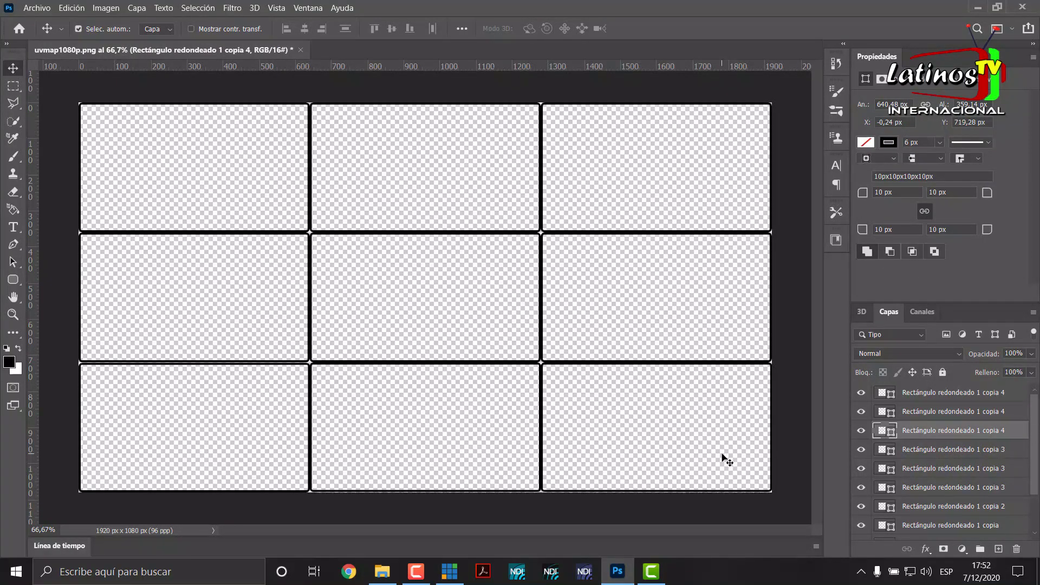
key("Up")
key("Up")
key("Down")
key("Down")
key("Down")
key("Down")
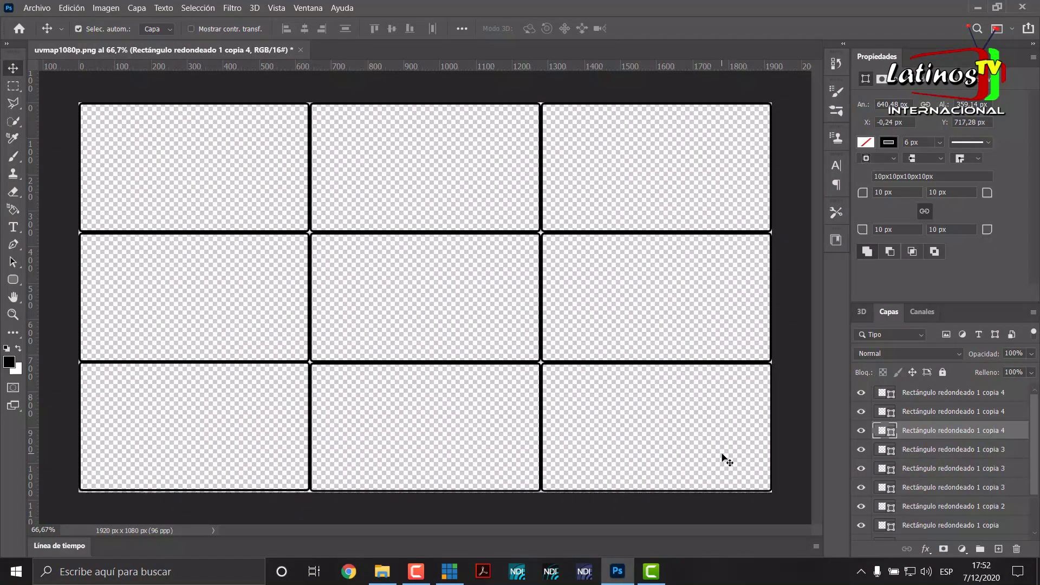
key("Down")
key("Down")
key("Up")
key("Up")
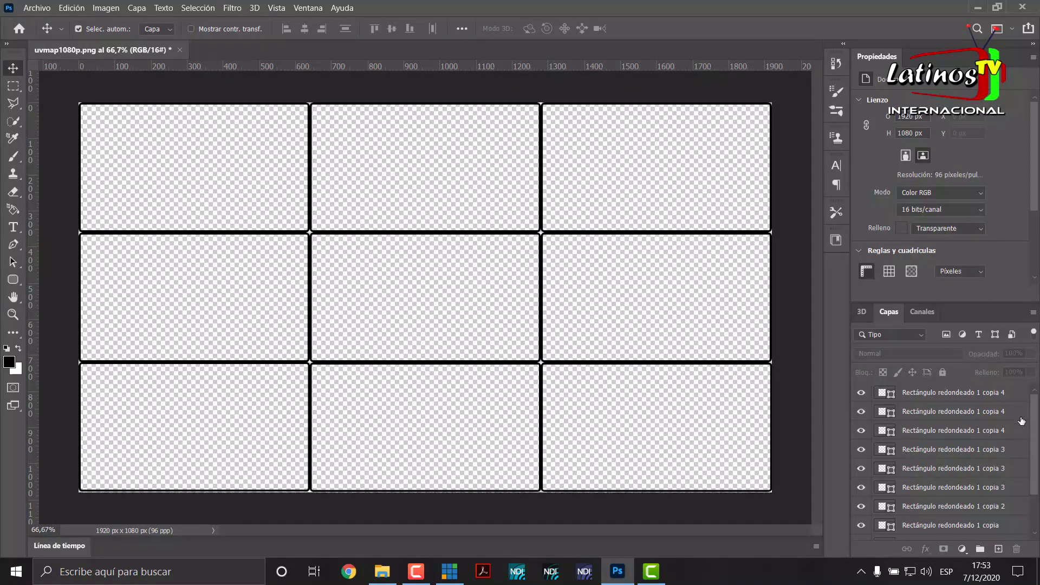
- Merge all nine visible rounded rectangle layers into one layer and move the merged grid down to Y 2 px
left_click(963, 398)
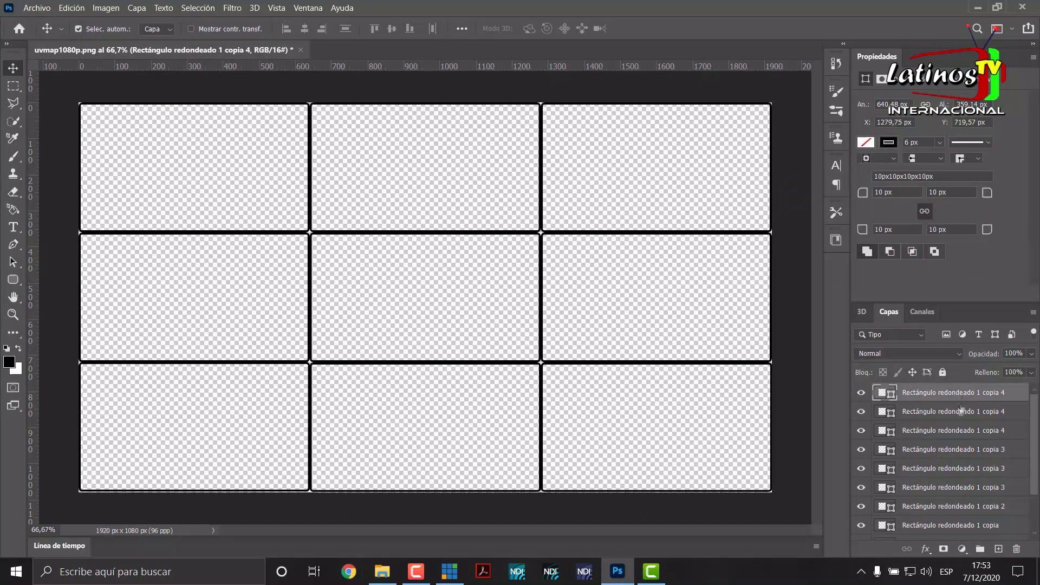
scroll(952, 494, "down", 2)
left_click(940, 507, "shift")
right_click(911, 436)
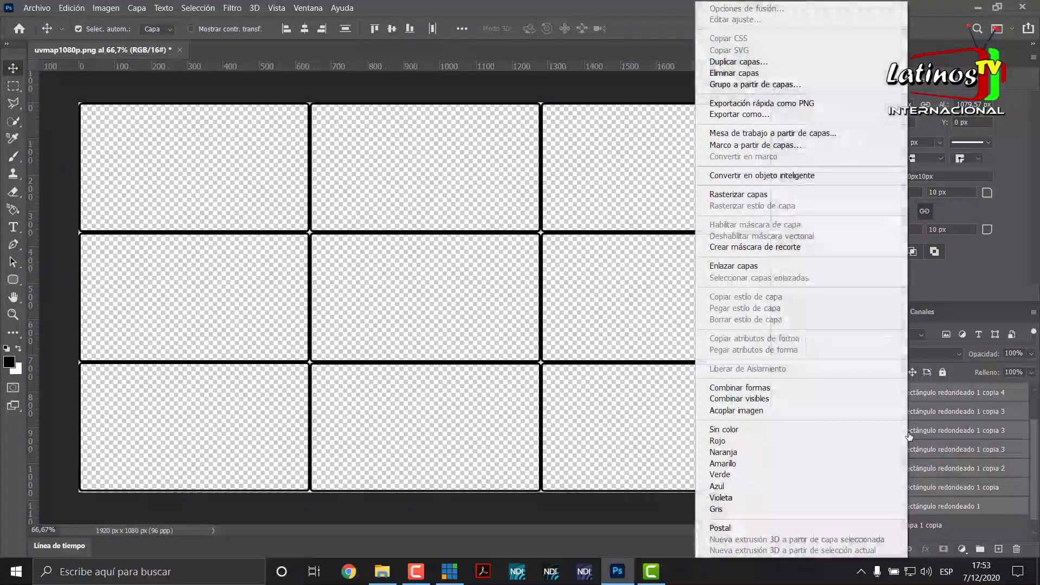
left_click(786, 398)
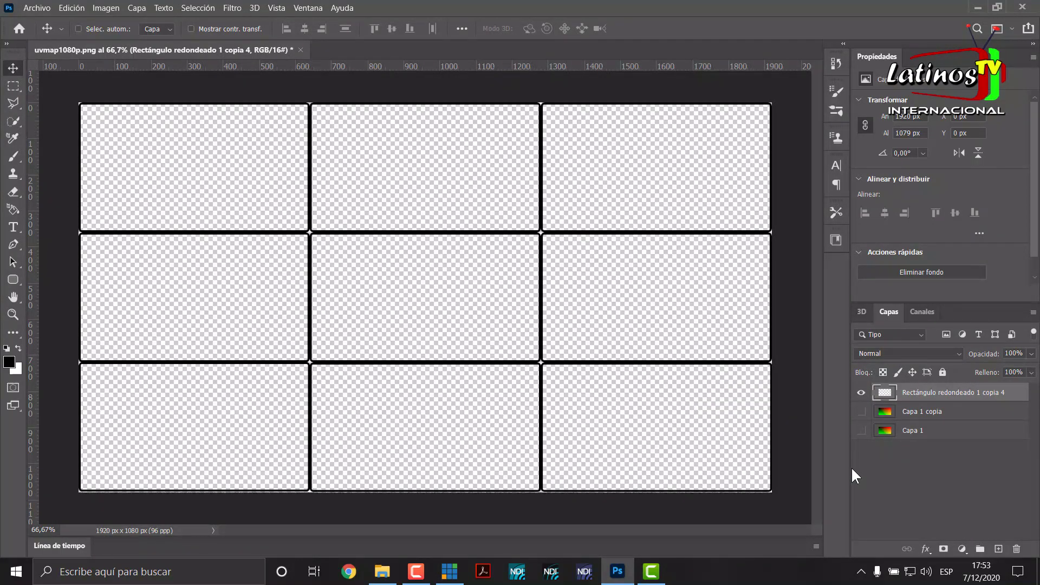
key("ctrl+t")
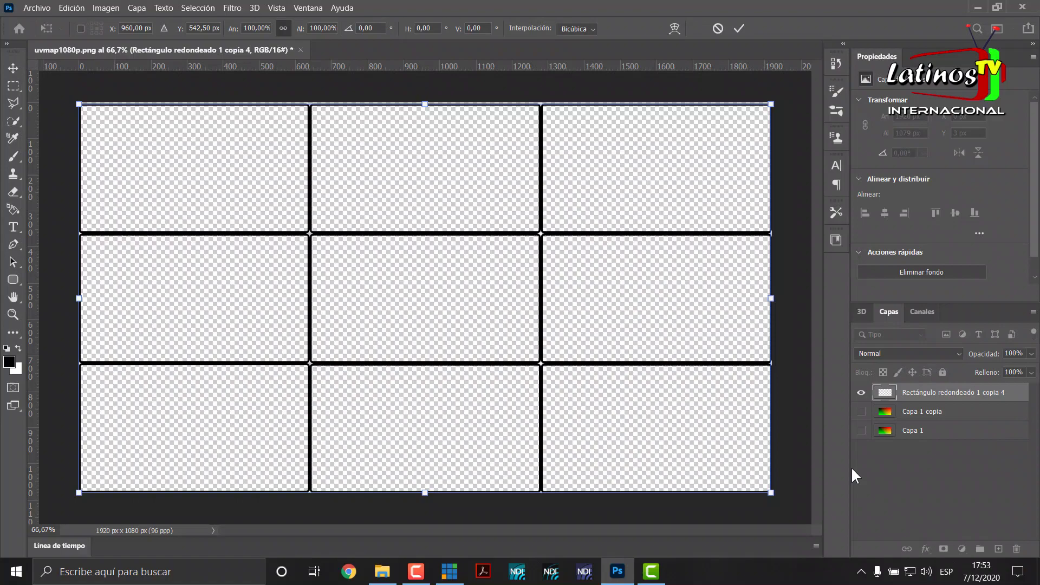
key("Return")
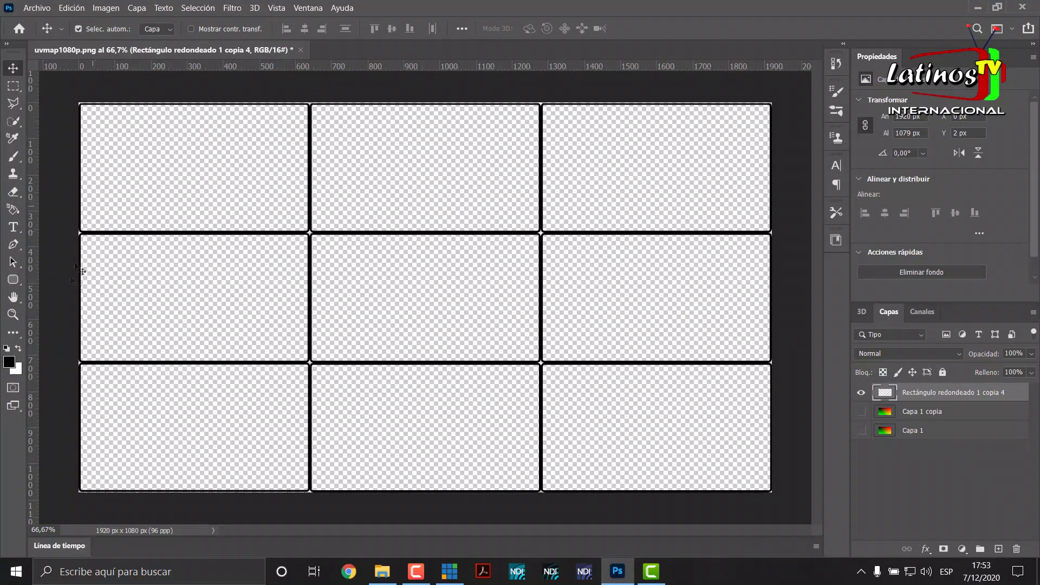
- Paint over the gaps between the rounded corners along the grid's left edge with a black 6 px brush
left_click(13, 157)
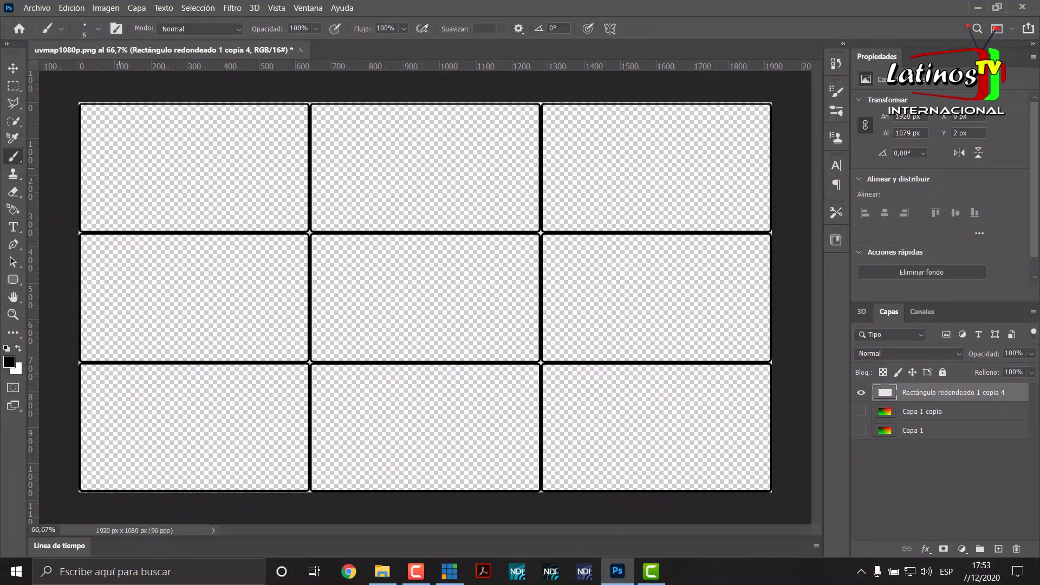
scroll(128, 161, "up", 5)
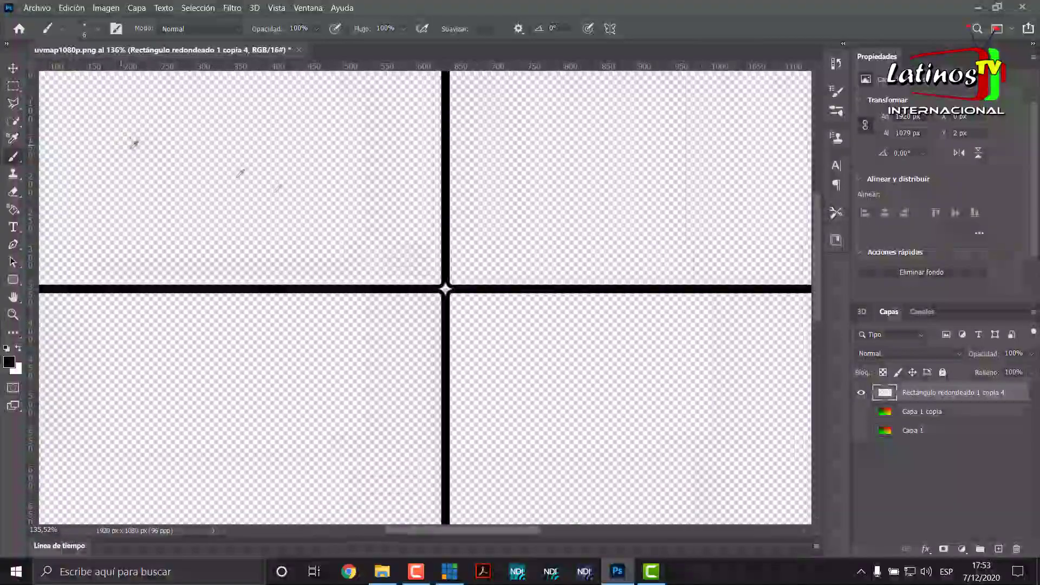
left_click_drag(65, 202, 414, 269)
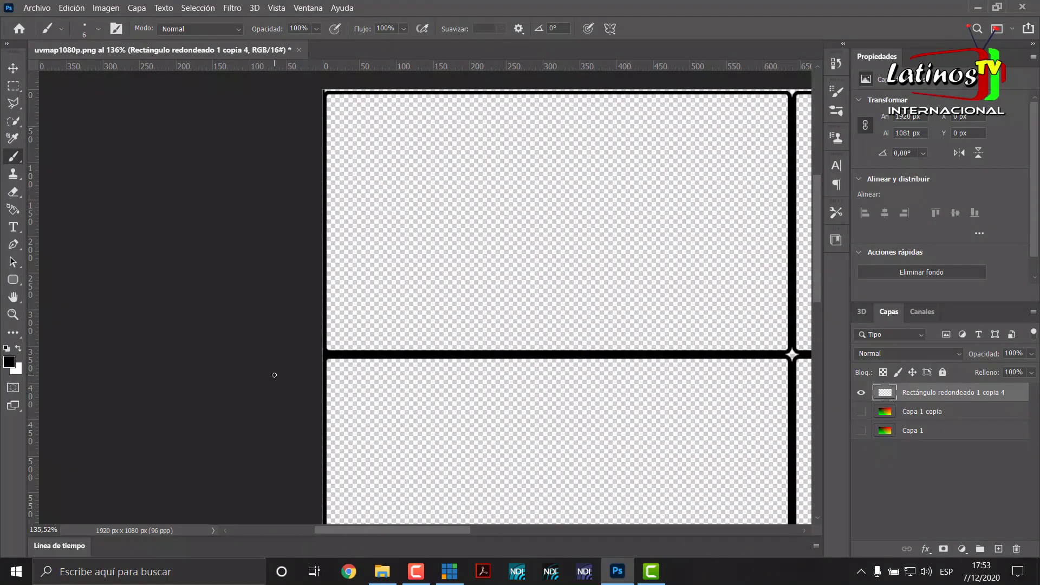
scroll(292, 367, "down", 3)
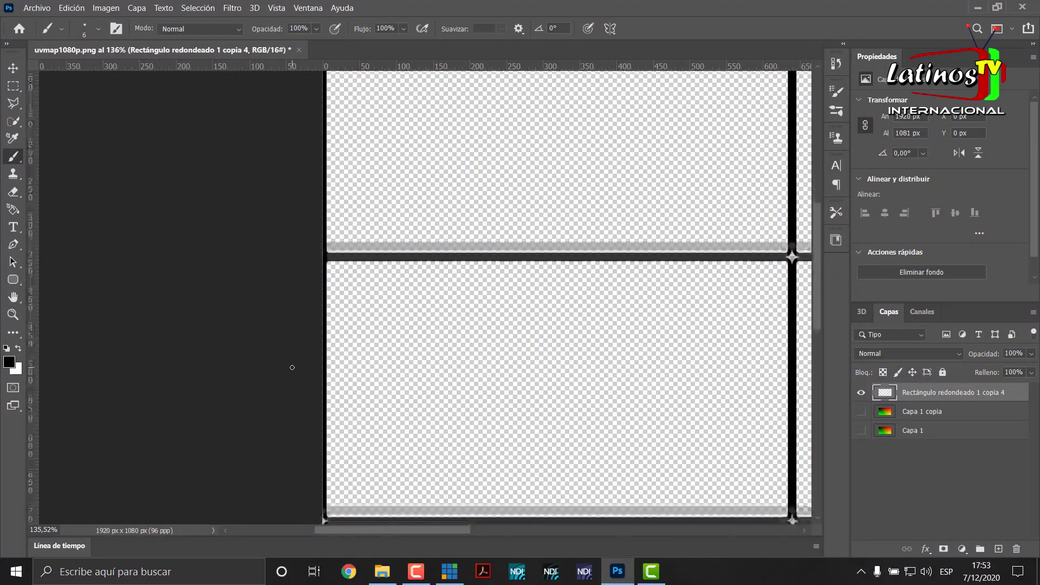
scroll(292, 367, "up", 2)
scroll(323, 327, "down", 5)
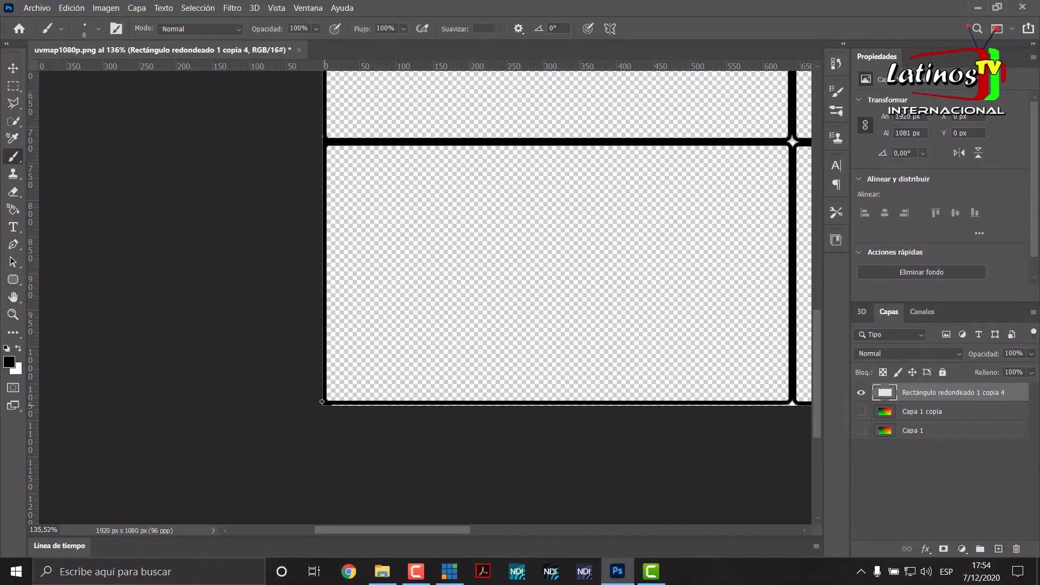
- Paint black over the gaps along the grid's bottom edge and at the lower-left inner crossing
scroll(363, 412, "right", 5)
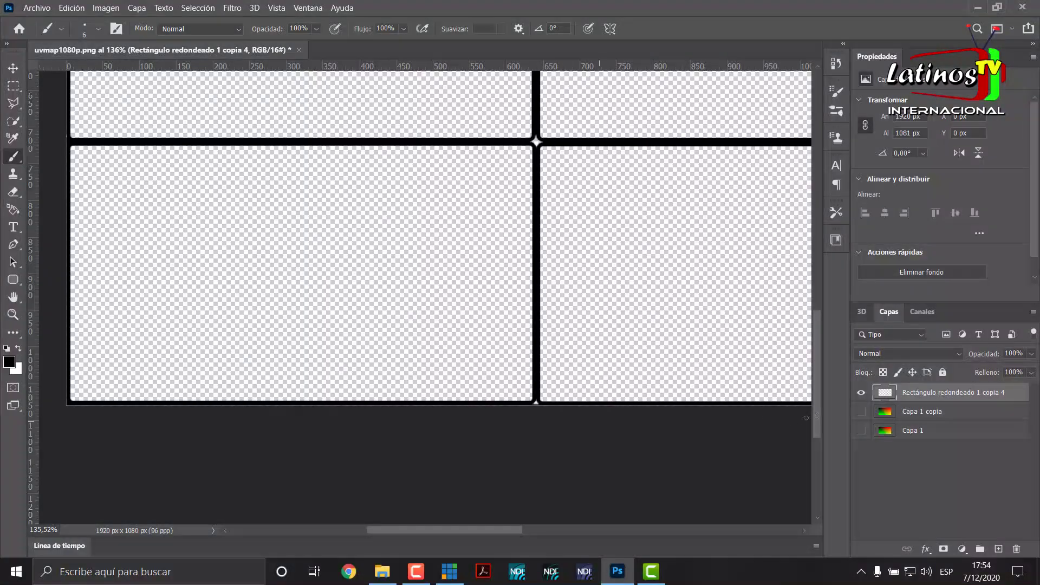
scroll(363, 412, "right", 5)
scroll(709, 402, "right", 5)
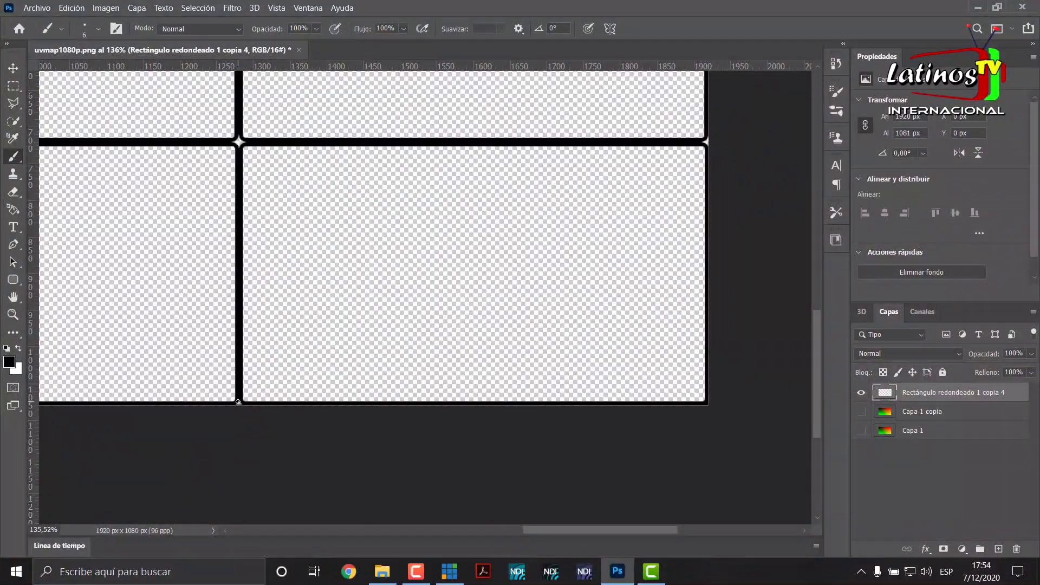
scroll(228, 428, "left", 5)
scroll(365, 366, "up", 3)
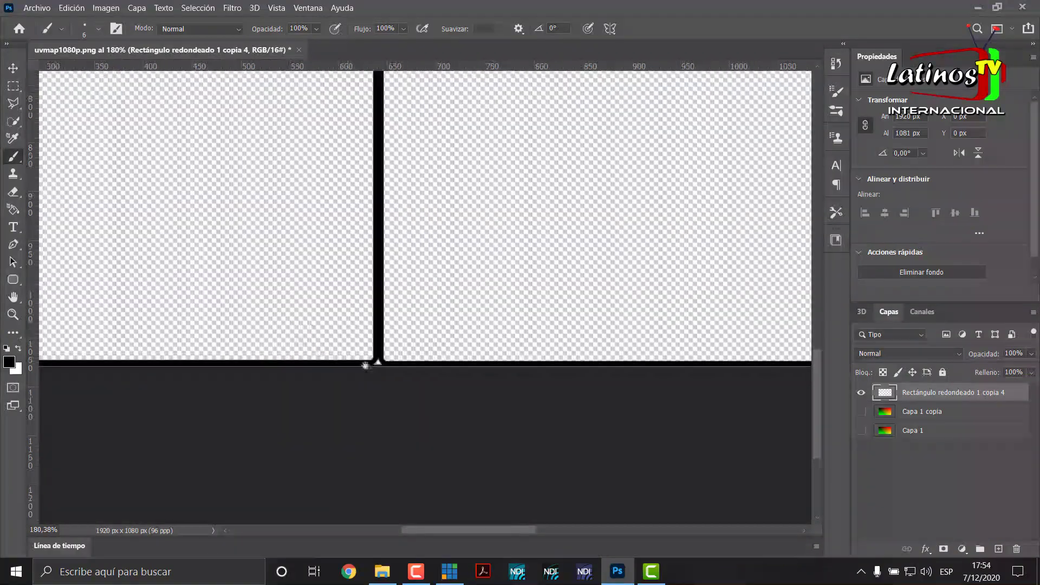
scroll(295, 360, "up", 5)
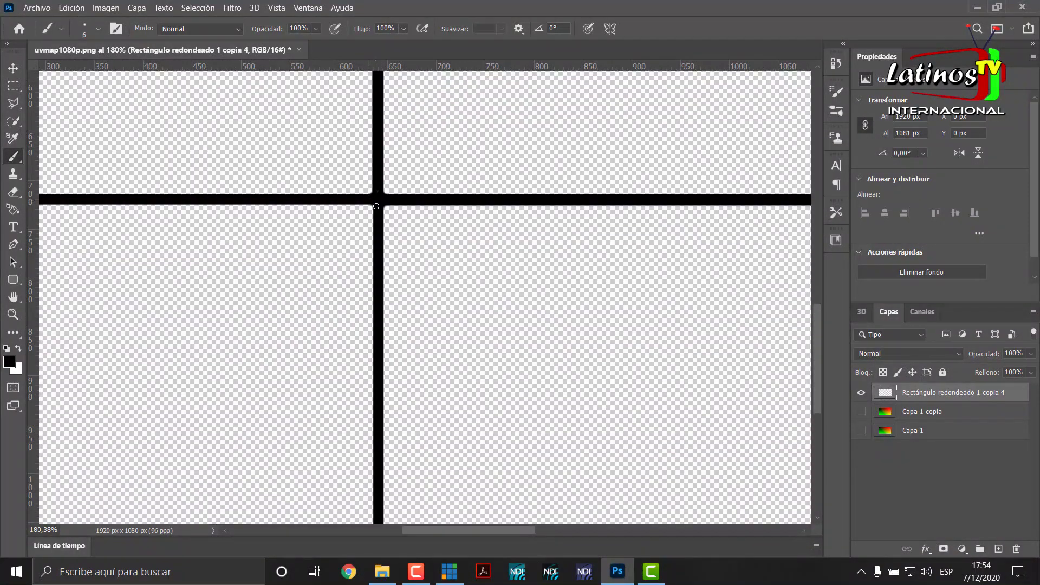
- Paint black over the transparent strip and corner gaps along the grid's top edge
scroll(376, 205, "up", 15)
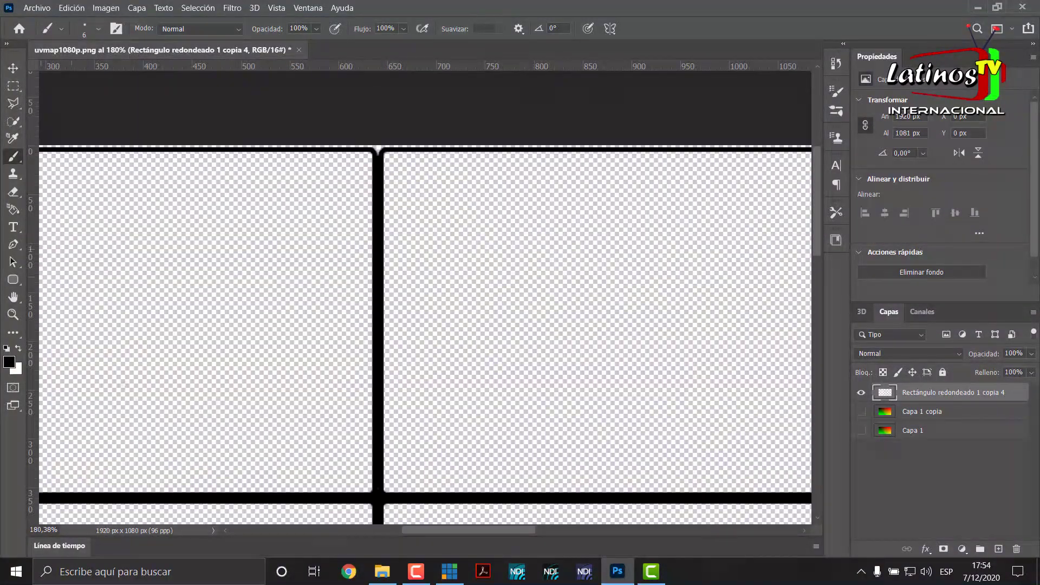
scroll(536, 432, "left", 10)
scroll(537, 432, "up", 2)
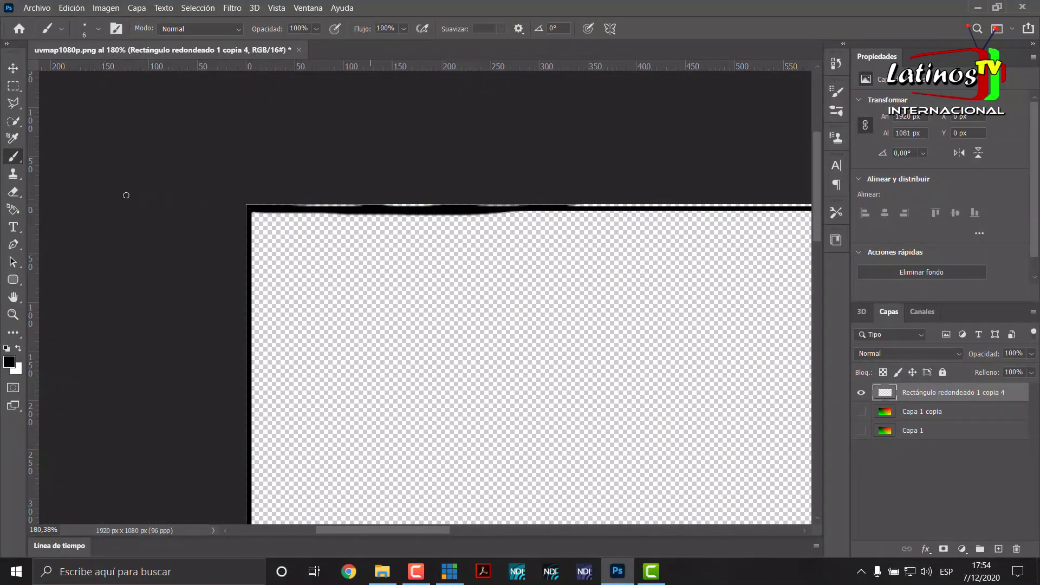
scroll(127, 196, "right", 12)
scroll(364, 209, "right", 16)
- Paint black over the corner gaps where the horizontal lines meet the grid's right edge
scroll(606, 210, "down", 5)
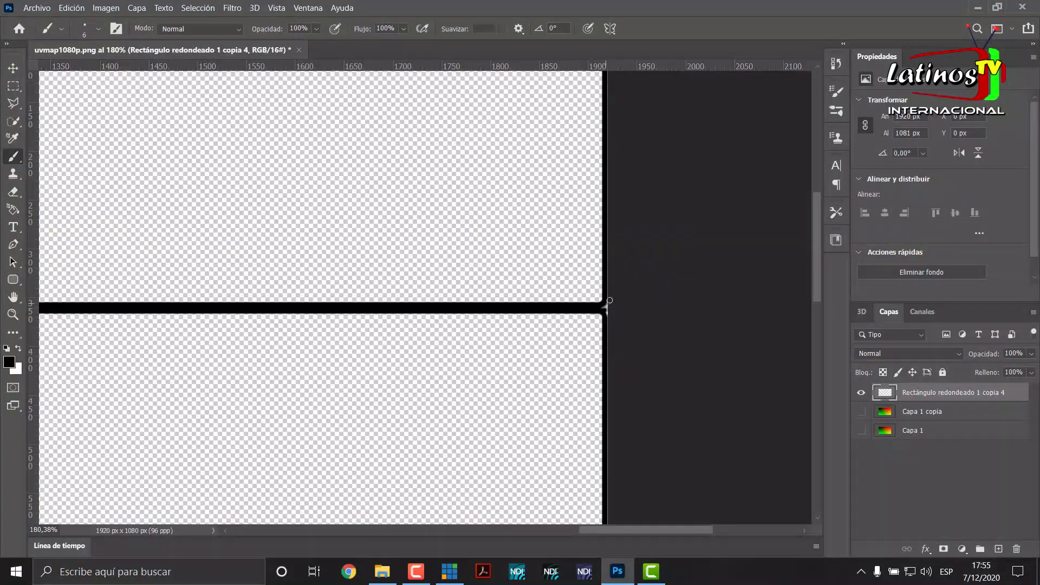
scroll(606, 448, "down", 4)
scroll(619, 474, "down", 4)
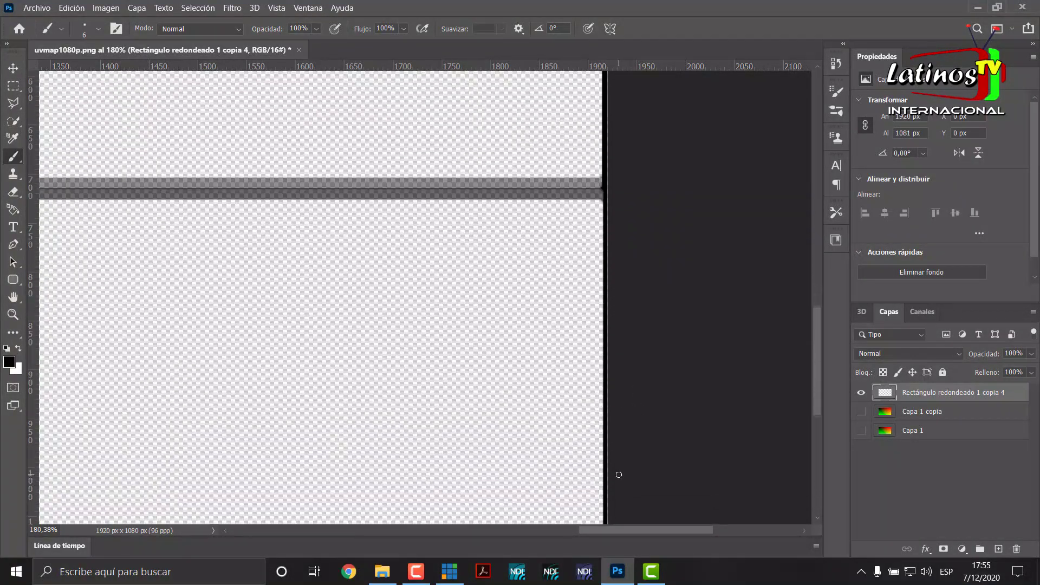
- Fill the remaining gaps at the grid's inner line crossings with black brush strokes and check the whole grid
scroll(587, 353, "left", 10)
scroll(400, 274, "up", 3)
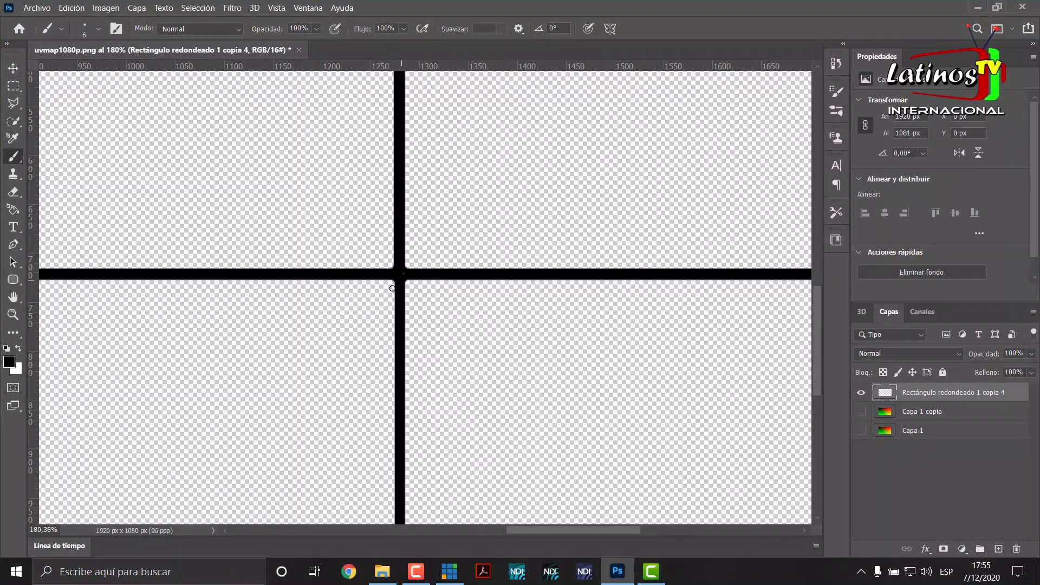
scroll(392, 288, "up", 4)
scroll(457, 393, "left", 2)
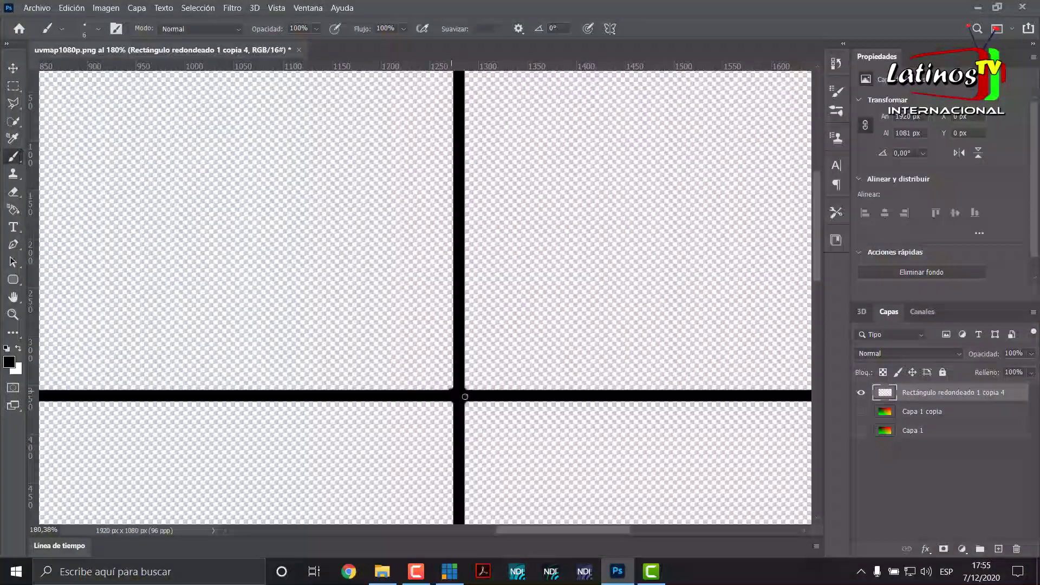
scroll(465, 396, "up", 3)
scroll(217, 265, "left", 10)
scroll(310, 306, "down", 3)
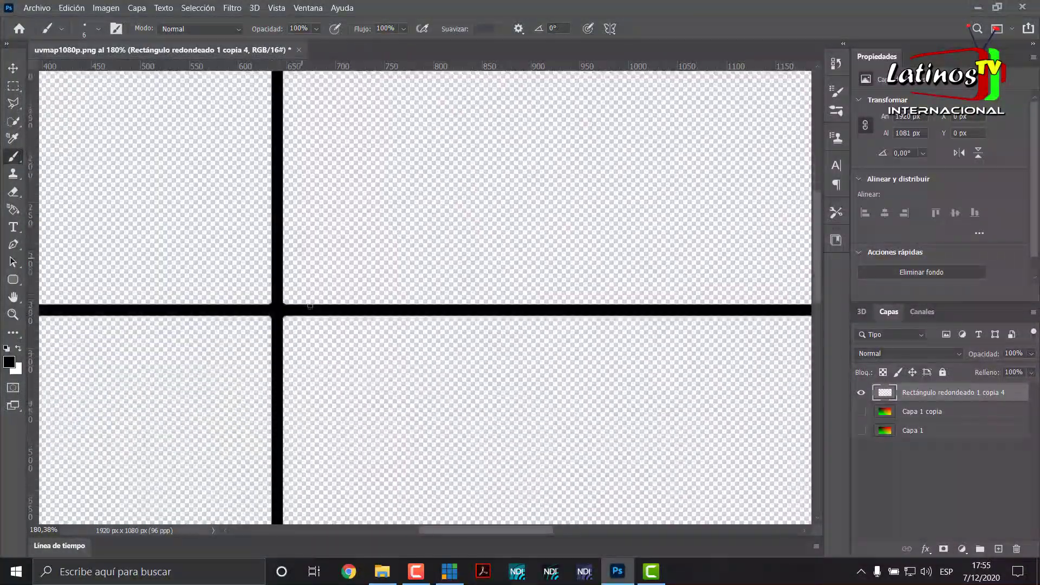
scroll(310, 306, "down", 5)
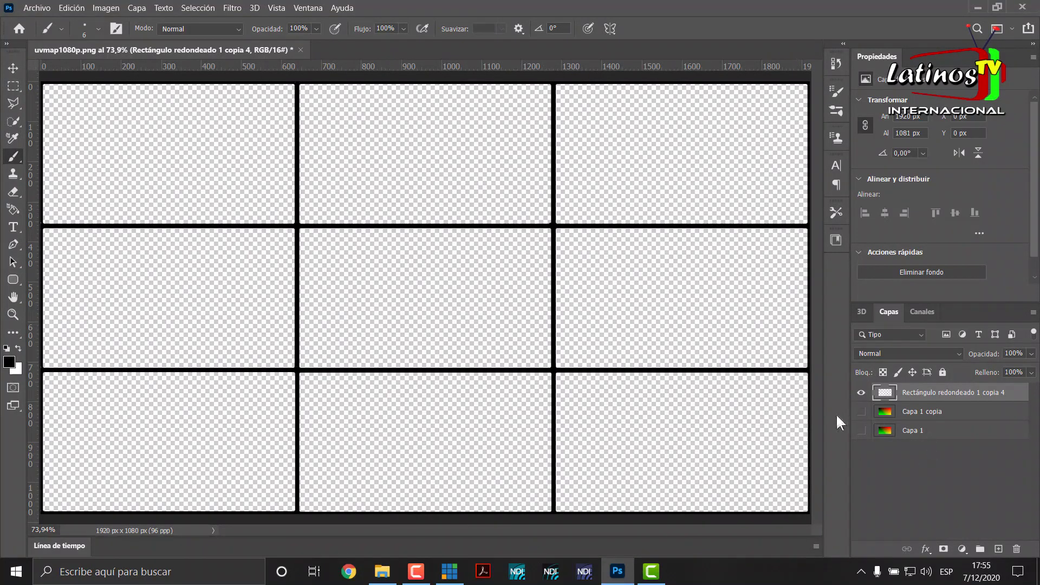
- Make the hidden UV gradient copy layer directly below the grid visible and rename it tv1
left_click(861, 412)
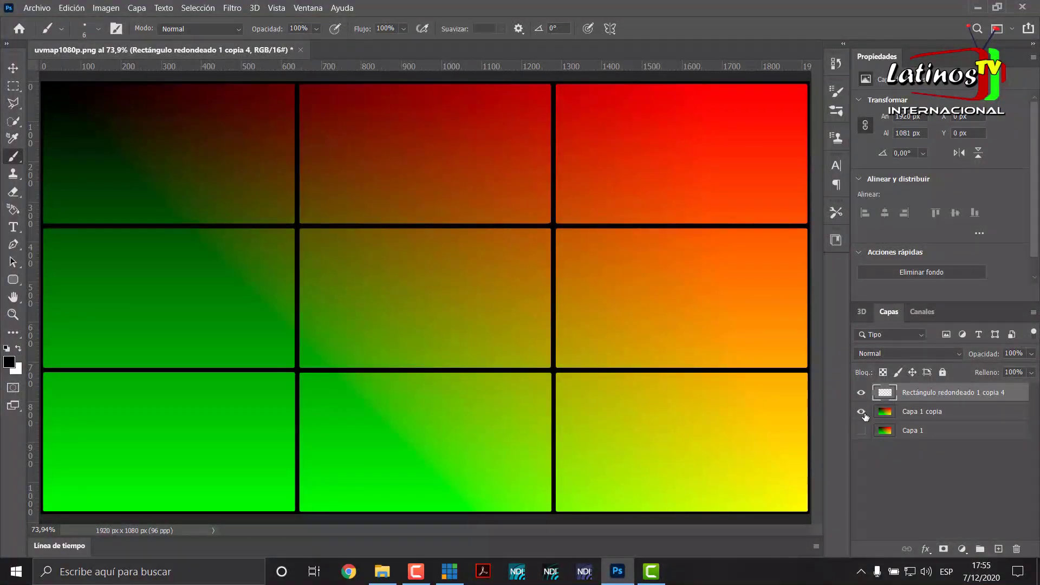
double_click(915, 413)
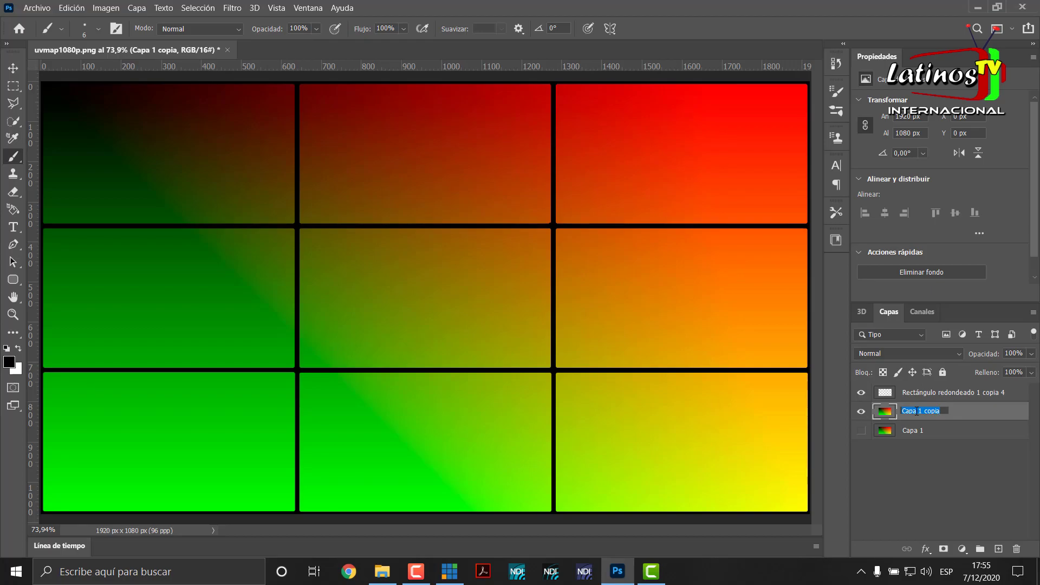
type("tv1")
key("Return")
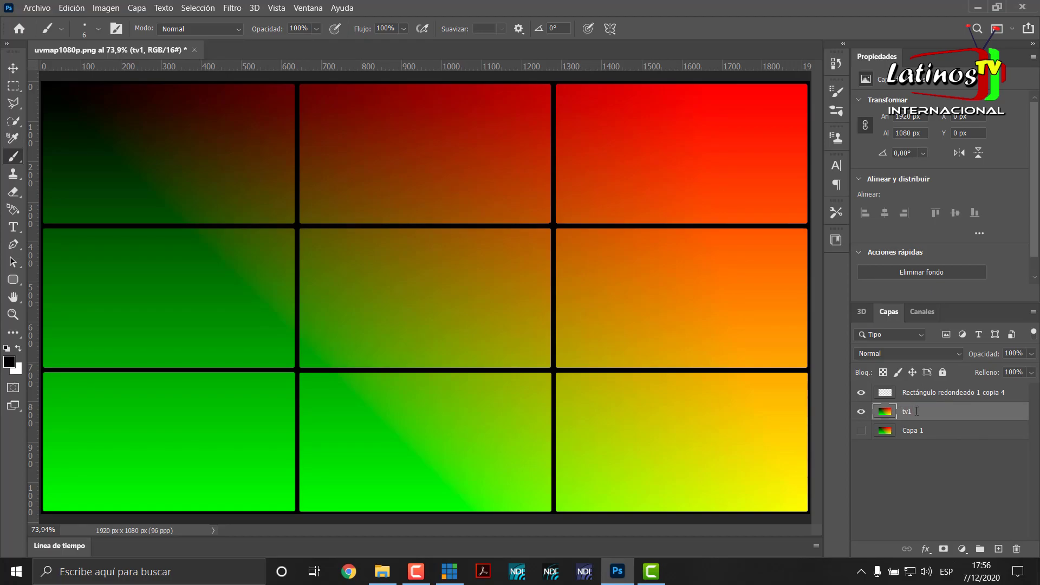
key("ctrl+t")
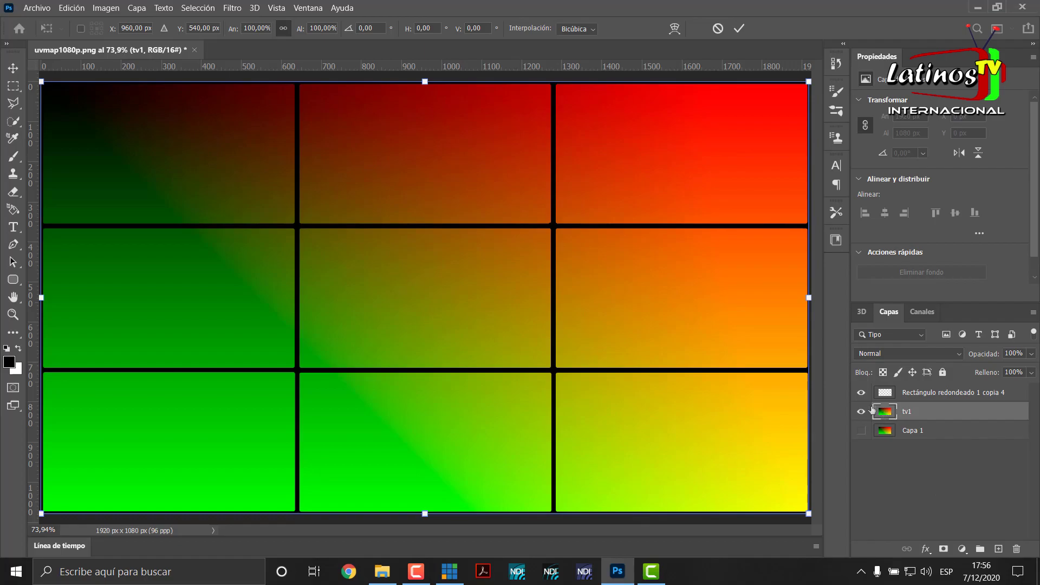
left_click(740, 27)
key("b")
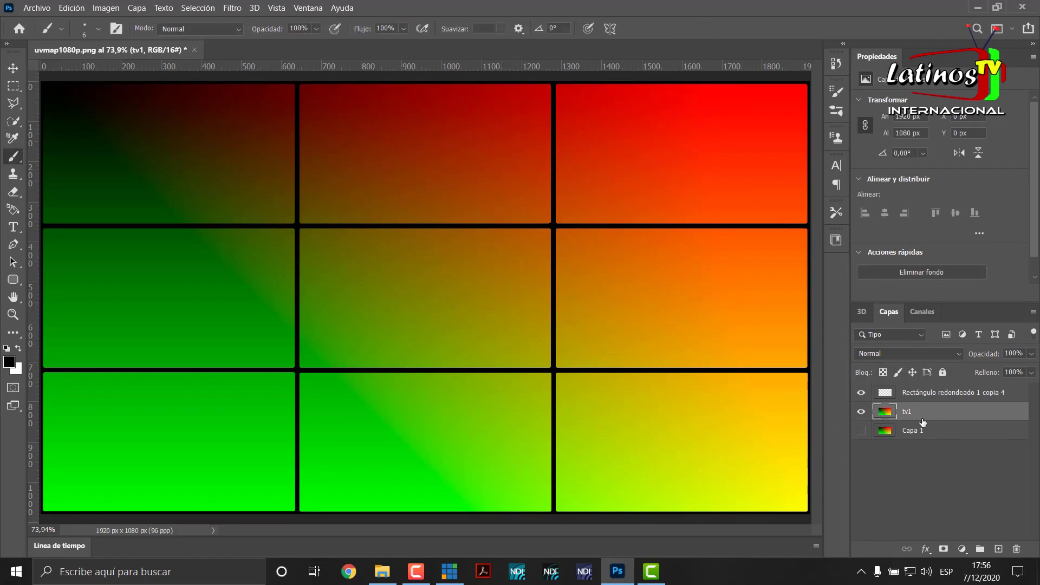
- Convert layer tv1 to a smart object and scale it to about 33.66% × 34.17% to fit the grid's top-left cell
right_click(925, 416)
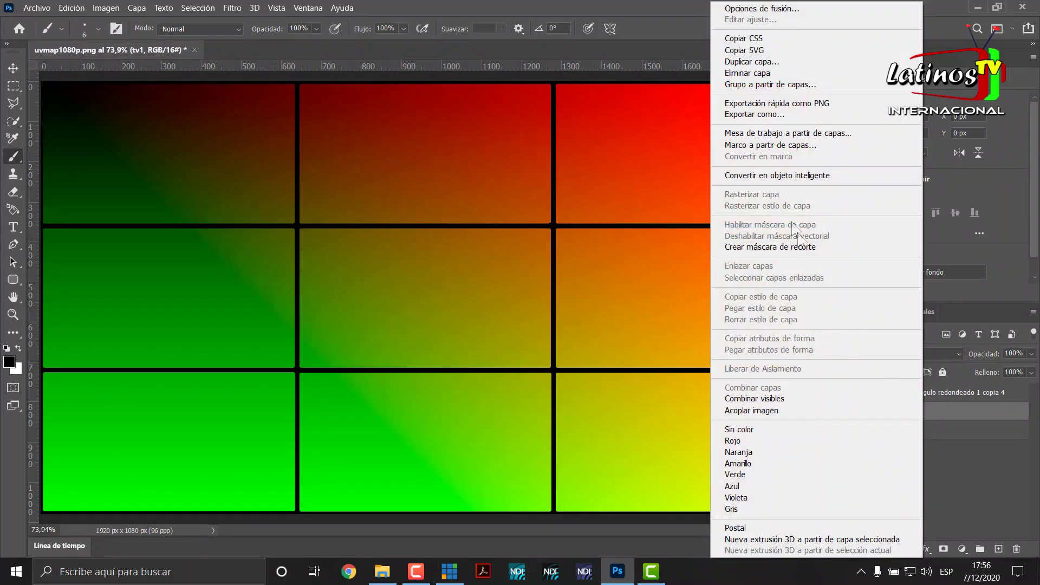
left_click(773, 176)
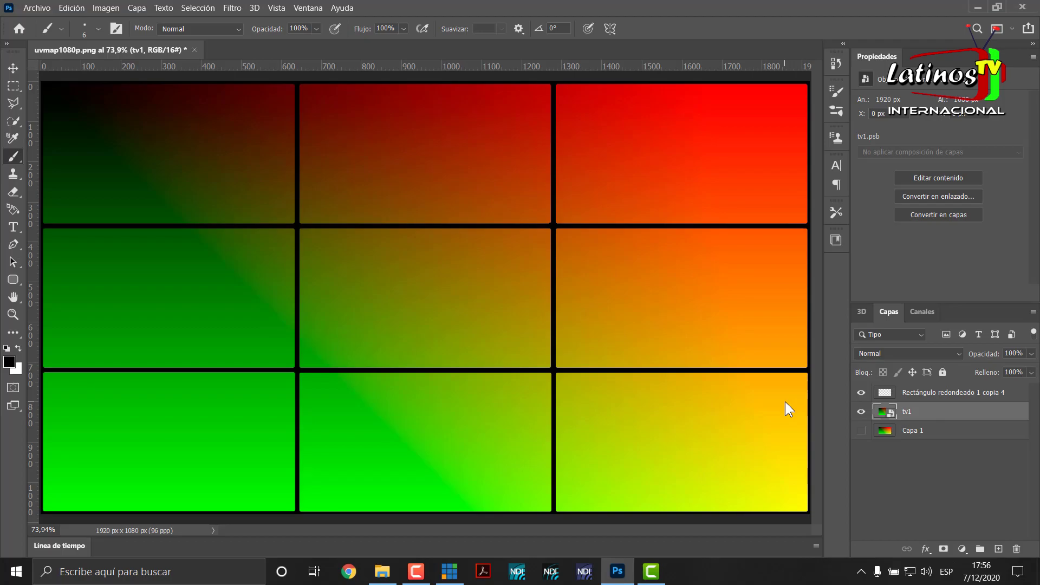
key("ctrl+t")
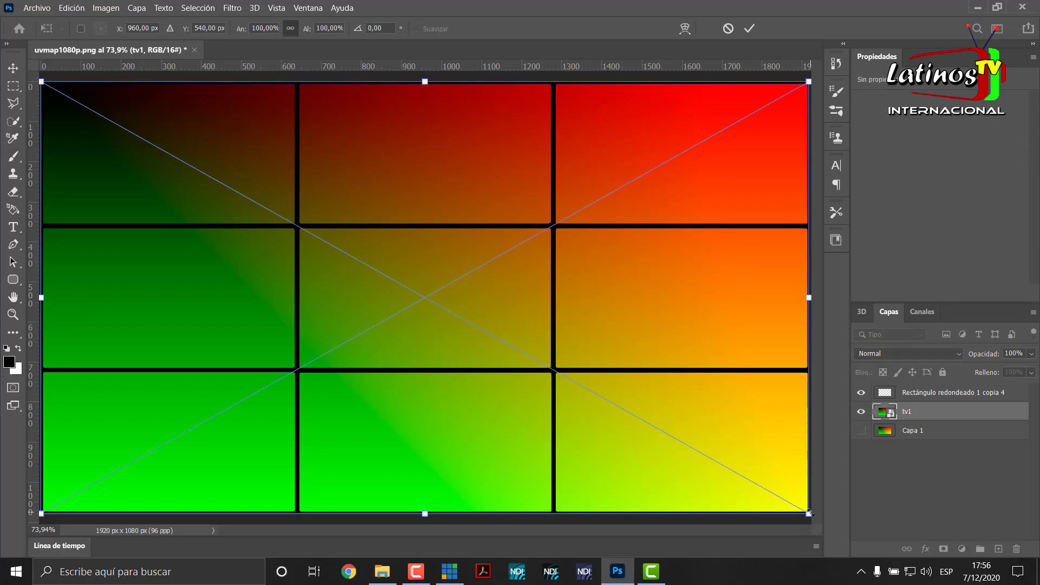
left_click_drag(793, 503, 299, 228)
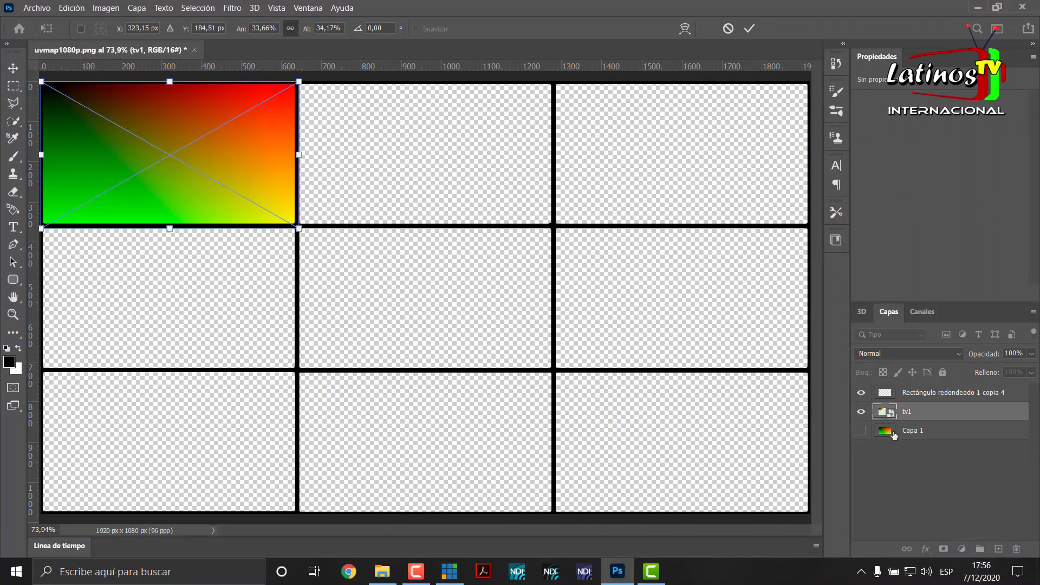
left_click(756, 26)
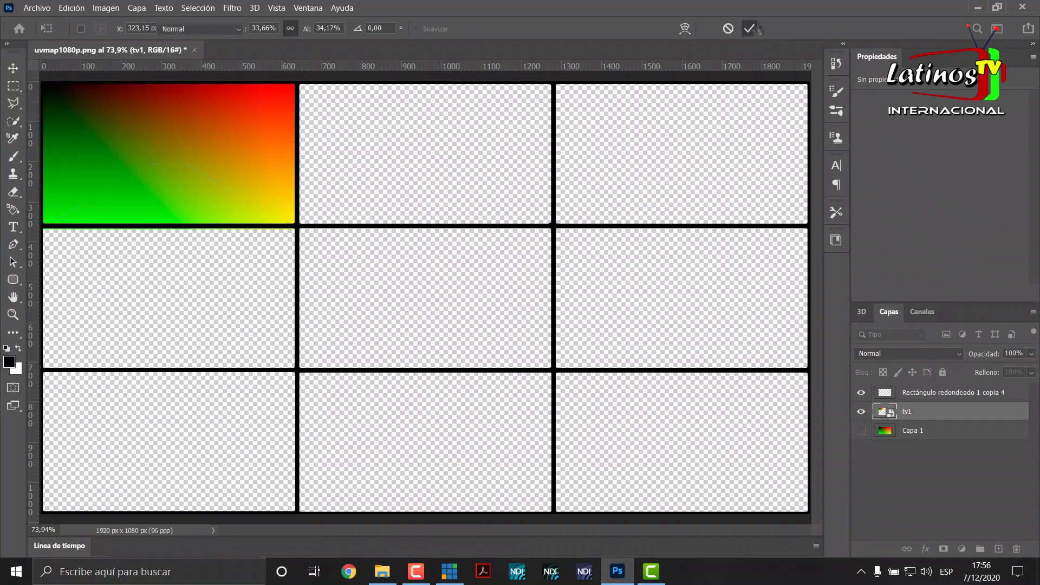
key("b")
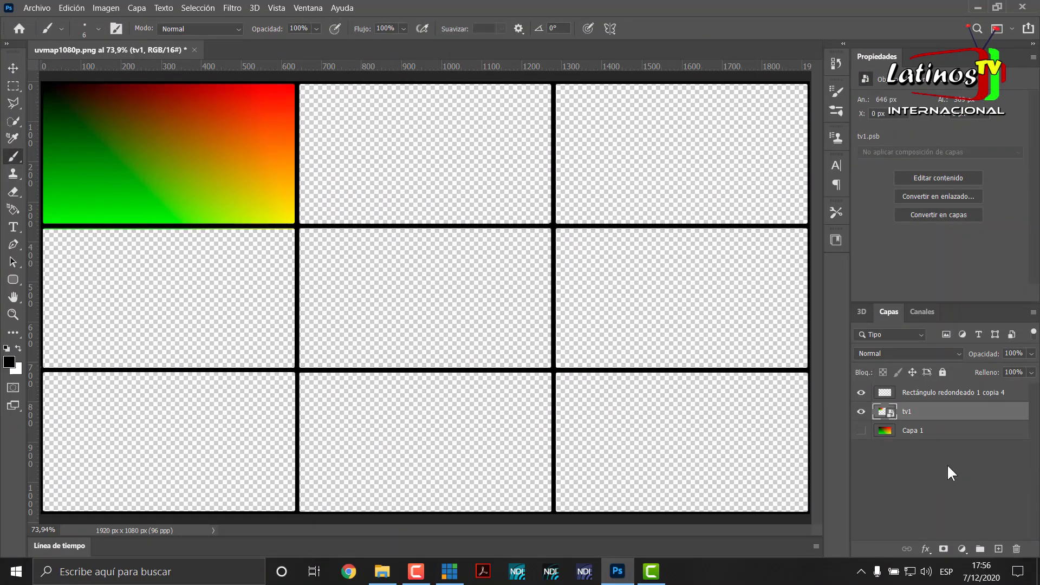
- Duplicate the tv1 smart object and move the copy horizontally into the grid's top-middle cell
key("ctrl+j")
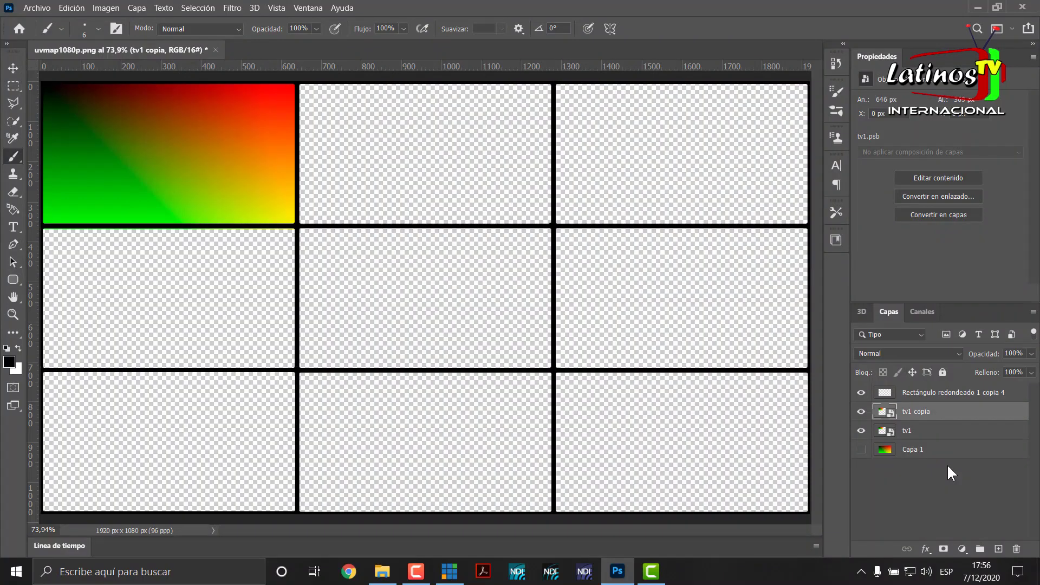
key("ctrl+t")
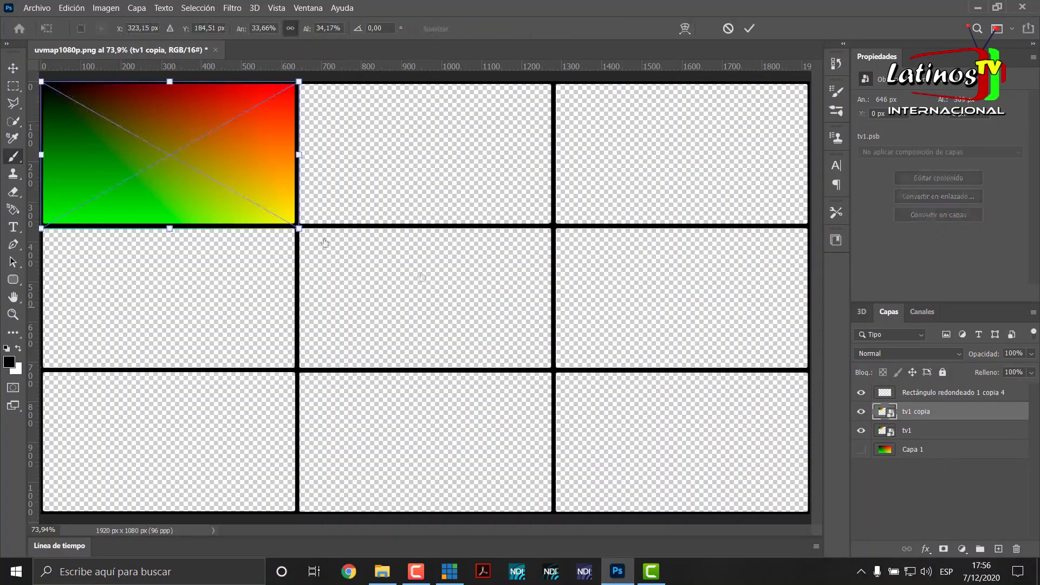
left_click_drag(244, 157, 488, 156)
left_click(750, 28)
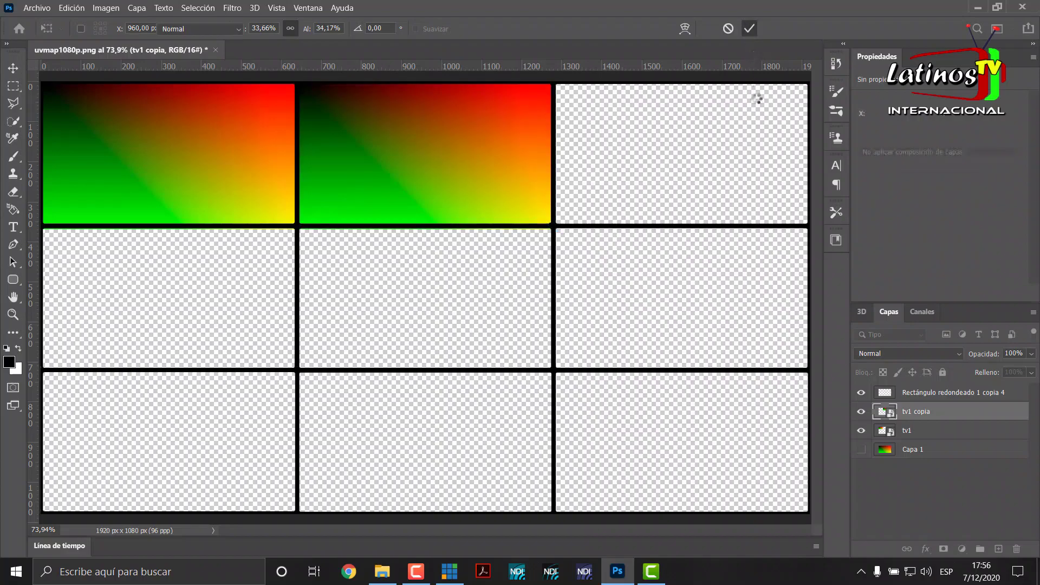
key("b")
- Duplicate the top-middle gradient and move the copy into the grid's top-right cell
key("ctrl+j")
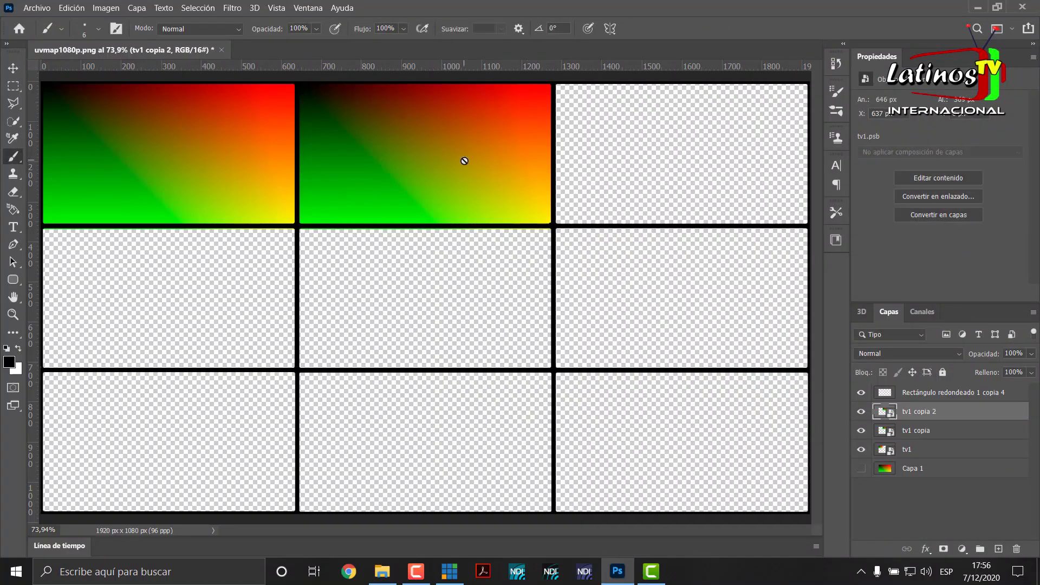
key("ctrl+t")
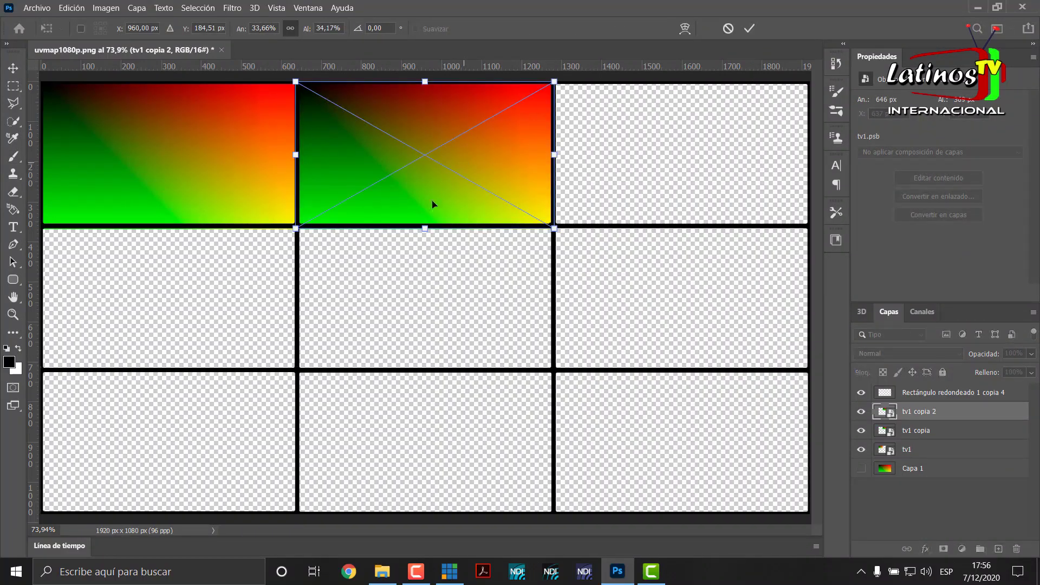
left_click_drag(478, 153, 733, 156)
left_click(748, 27)
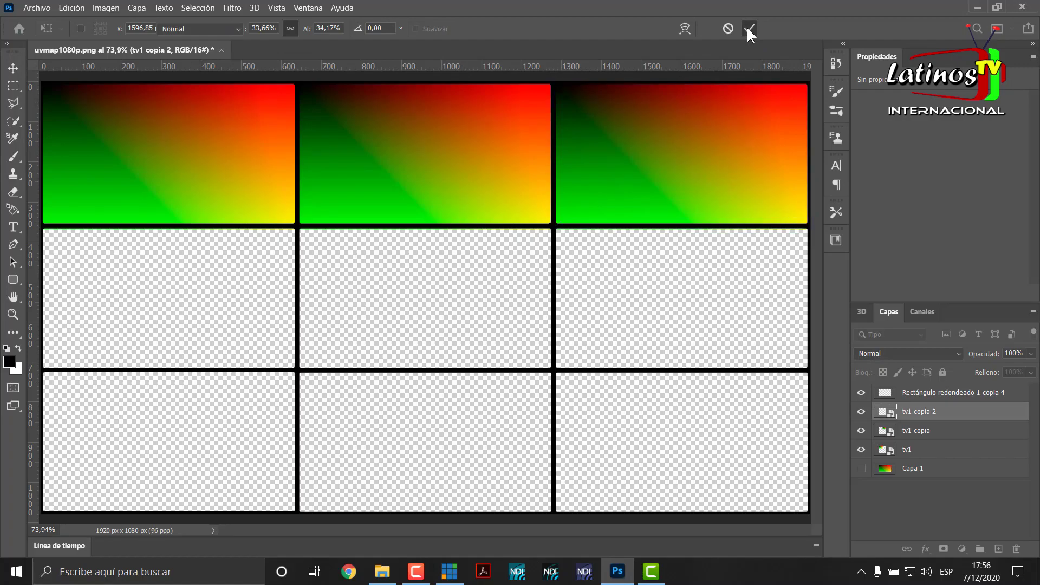
key("b")
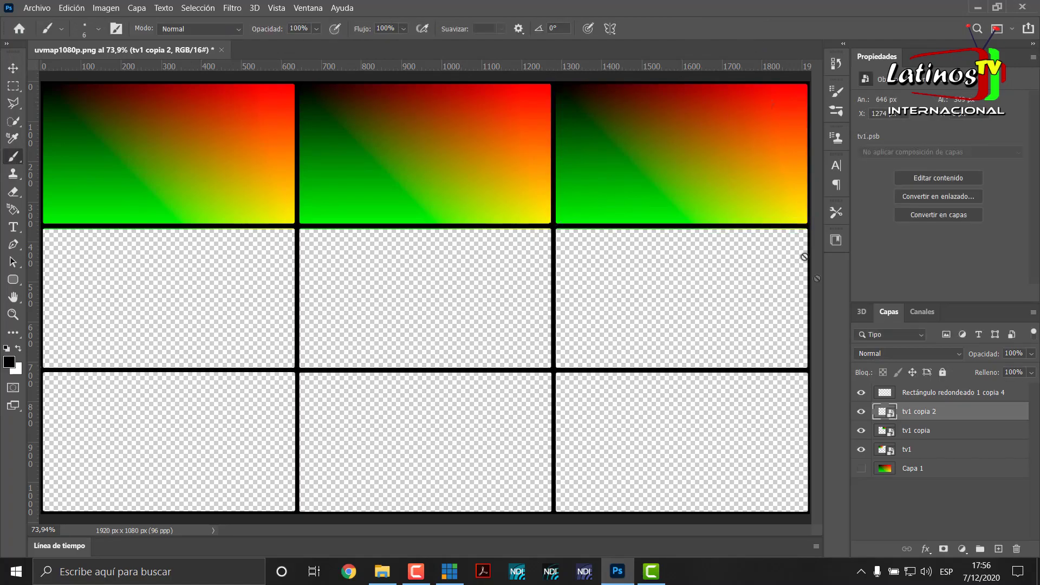
- Duplicate the three top-row gradient layers together and place the copies in the grid's middle row
left_click(933, 433, "shift")
left_click(930, 450, "shift")
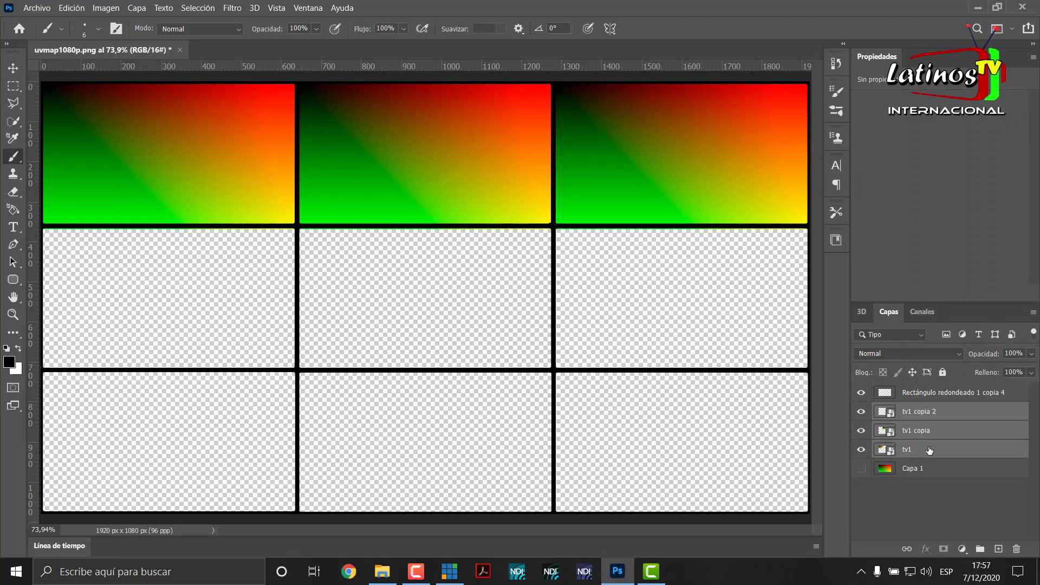
key("ctrl+j")
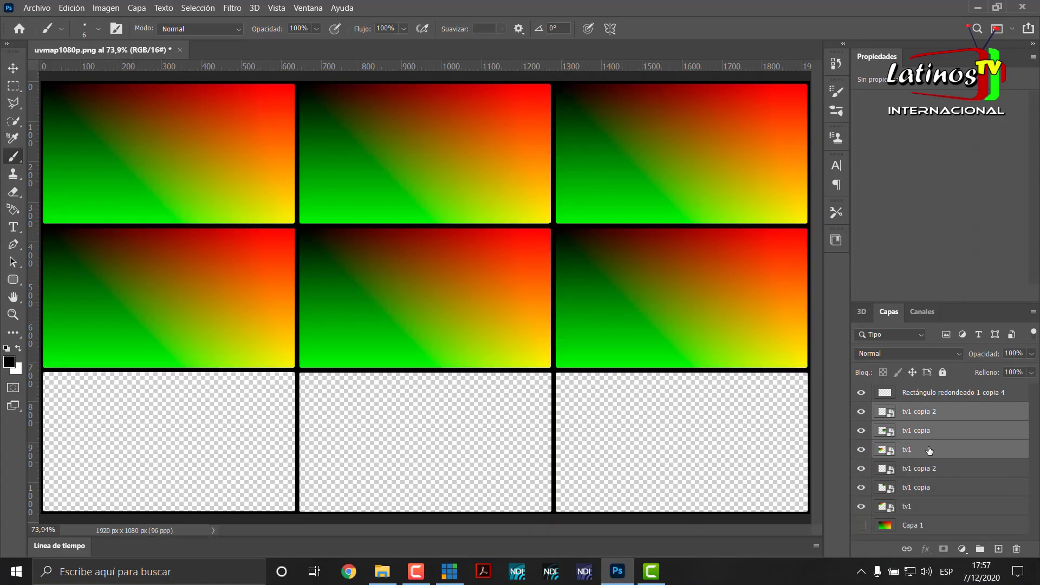
- Duplicate the three middle-row gradient layers and move the copies down into the grid's bottom row
key("ctrl+j")
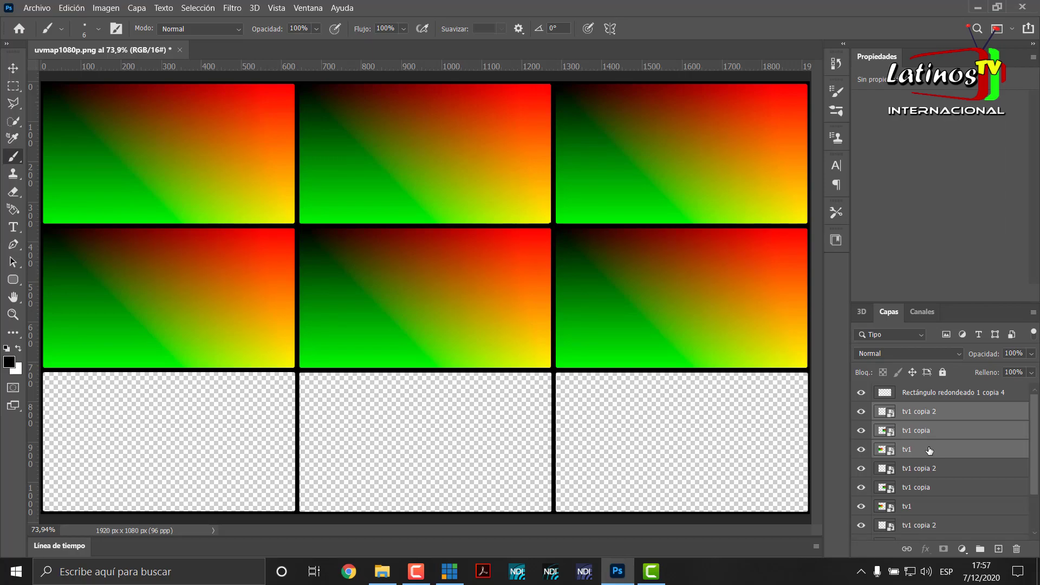
key("ctrl+t")
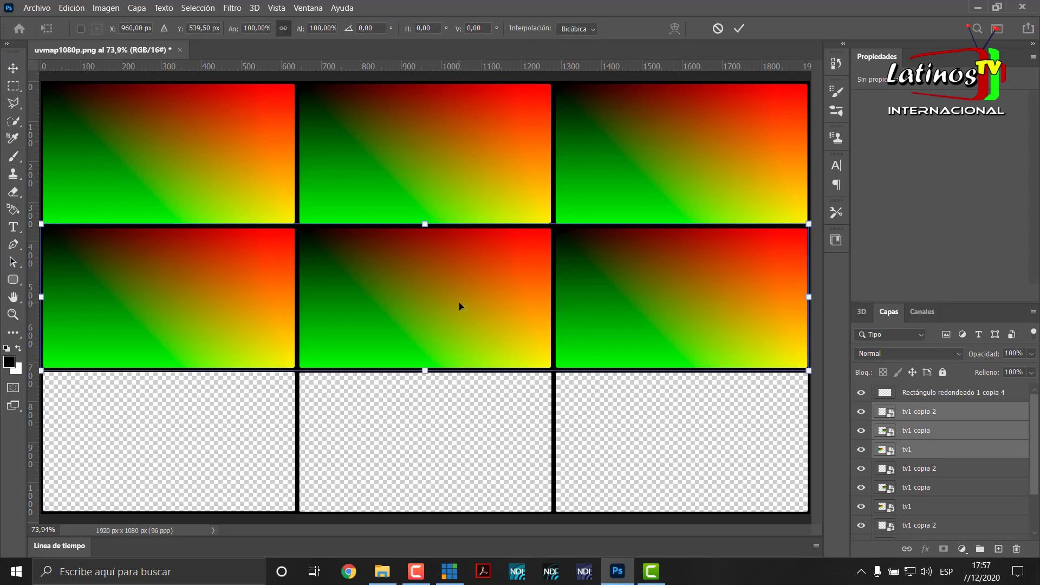
left_click_drag(460, 308, 457, 452)
left_click(740, 28)
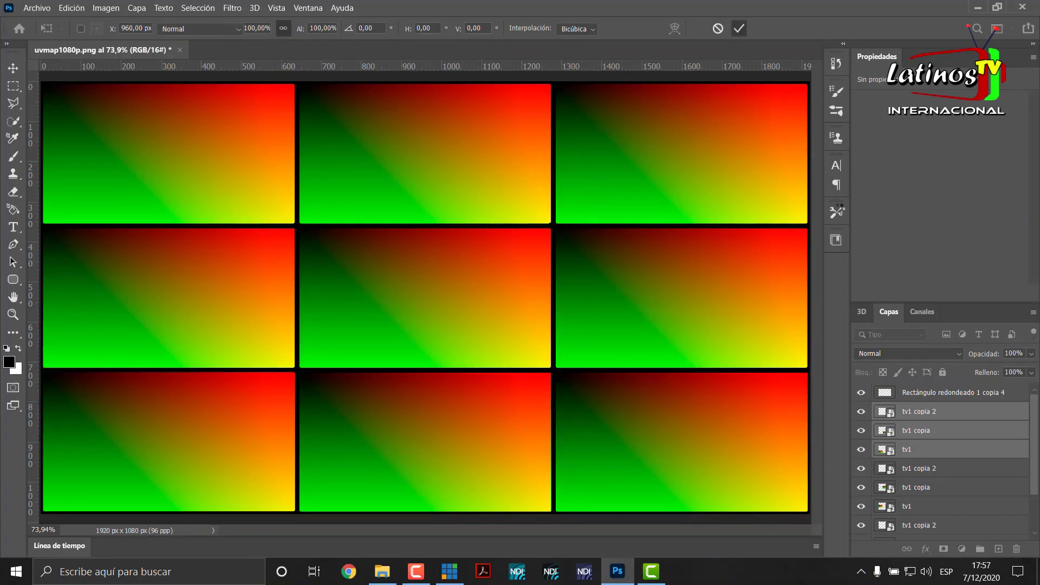
key("b")
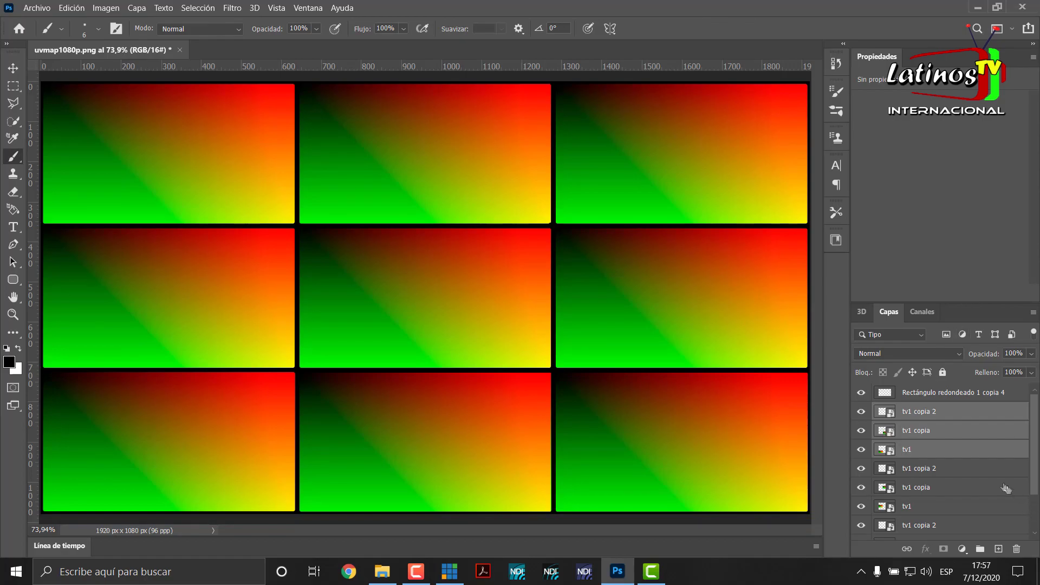
- Rename the top row's middle and right gradient layers tv2 and tv3
scroll(985, 477, "down", 3)
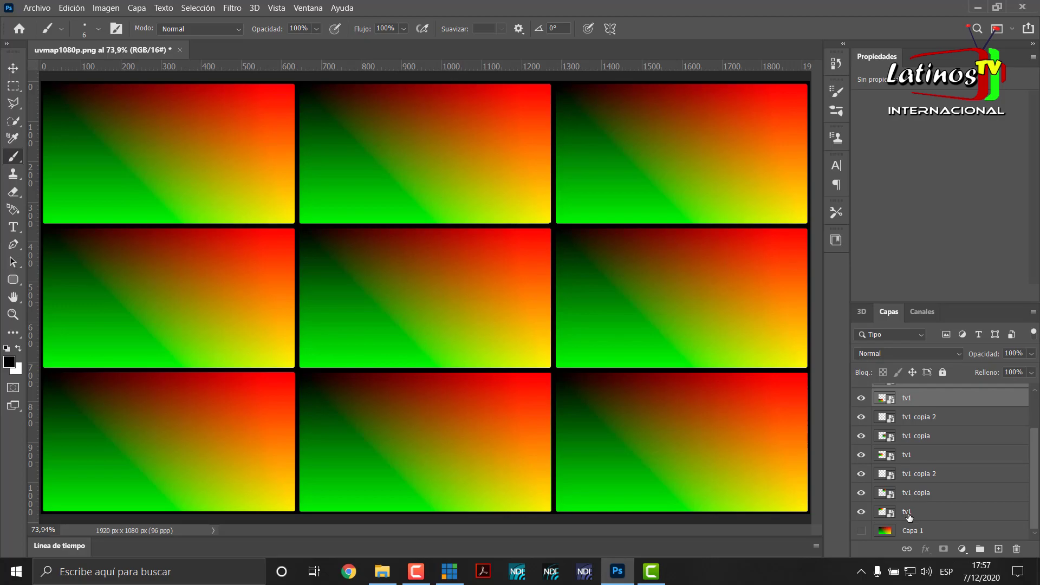
double_click(907, 494)
type("tv2")
double_click(913, 474)
type("tv3")
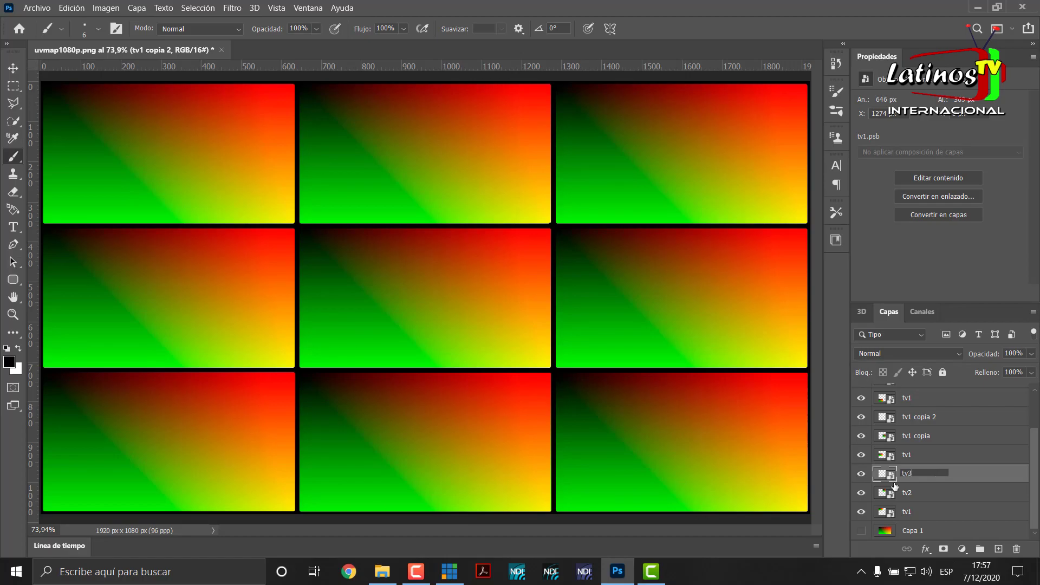
- Toggle the visibility of layers tv1, tv2 and tv3 to check which cell each one fills
left_click(861, 512)
left_click(863, 512)
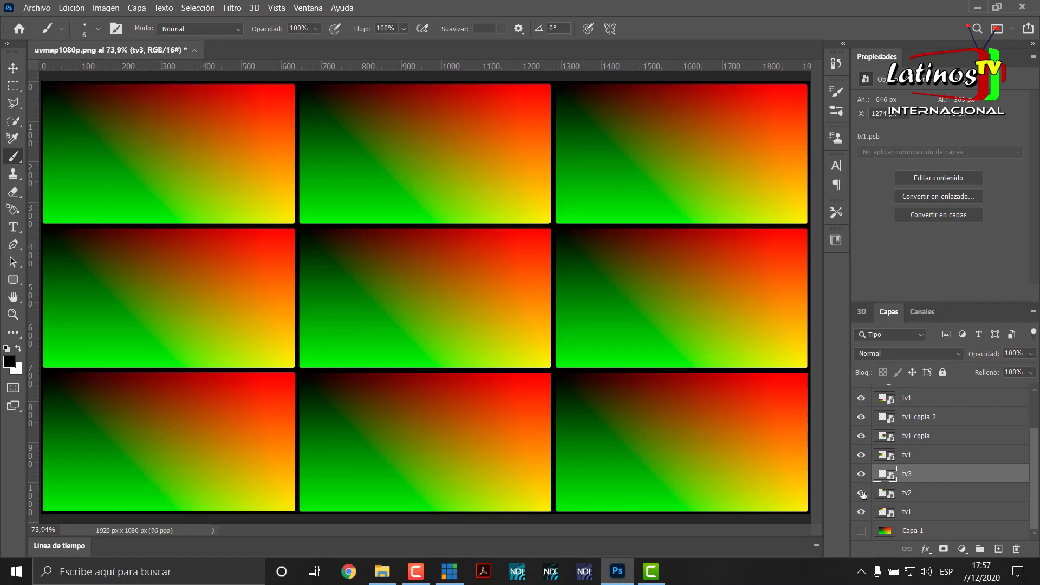
left_click(862, 494)
left_click(862, 493)
left_click(863, 475)
left_click(862, 475)
- Rename the middle row's three gradient layers tv4, tv5 and tv6, checking the middle one's cell by toggling its visibility
double_click(904, 455)
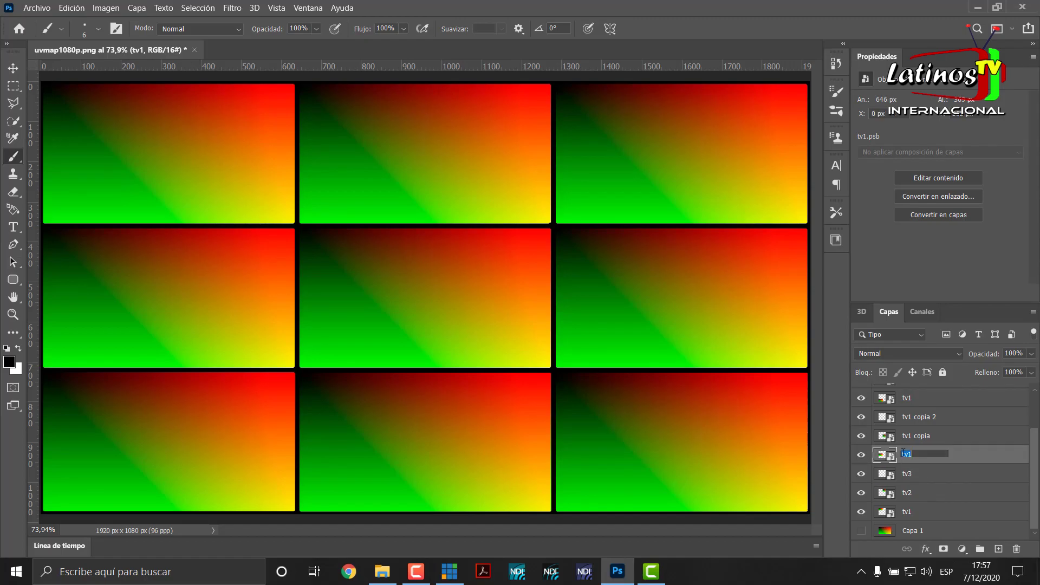
type("tv4")
key("Return")
double_click(924, 436)
type("t")
key("Return")
left_click(861, 436)
left_click(862, 436)
double_click(913, 418)
type("tv6")
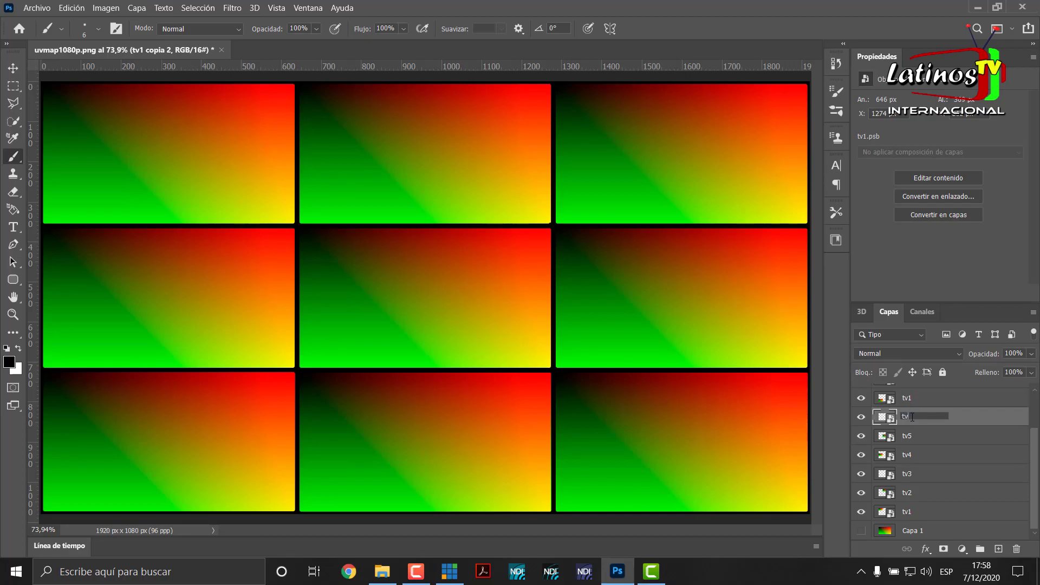
key("Return")
- Identify the bottom row's left and middle gradient layers by toggling their visibility and rename them tv7 and tv8
left_click(861, 399)
left_click(861, 398)
double_click(912, 397)
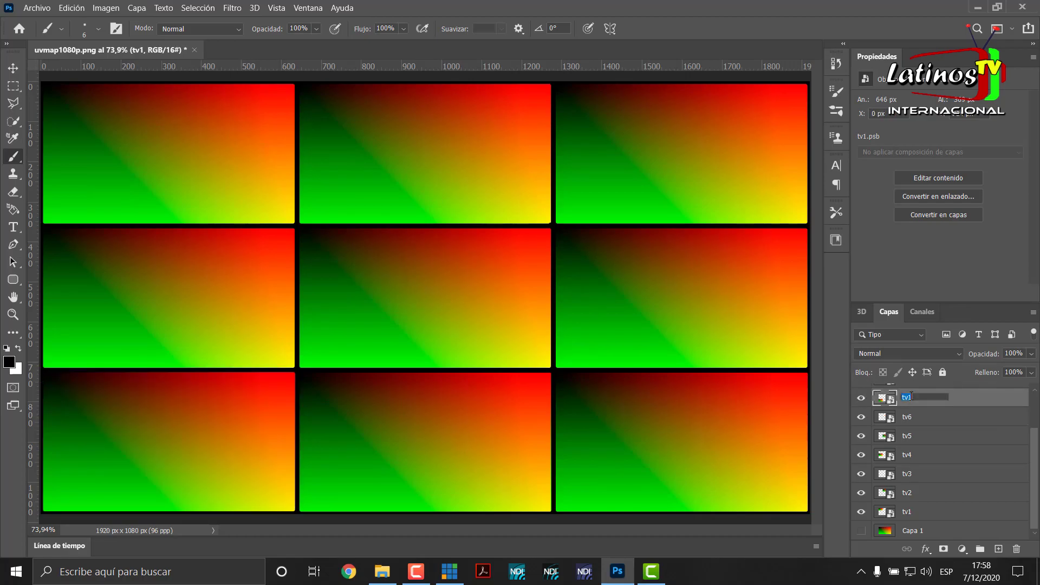
key("Return")
scroll(912, 406, "up", 2)
left_click(862, 418)
left_click(862, 417)
double_click(909, 418)
type("tv8")
key("Return")
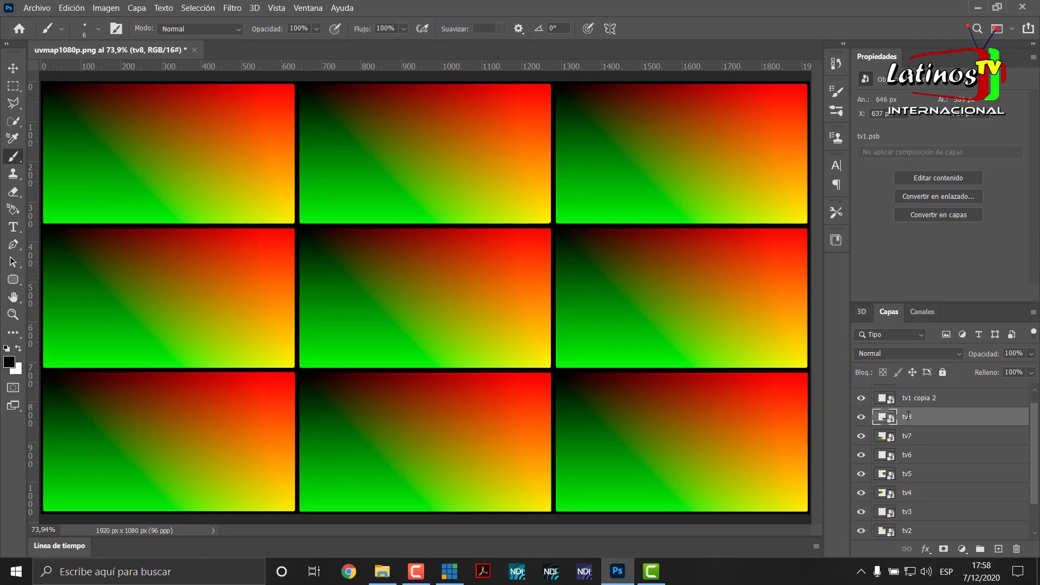
- Check the bottom-right gradient layer by toggling its visibility and rename it tv9
left_click(861, 401)
left_click(861, 401)
scroll(960, 437, "up", 1)
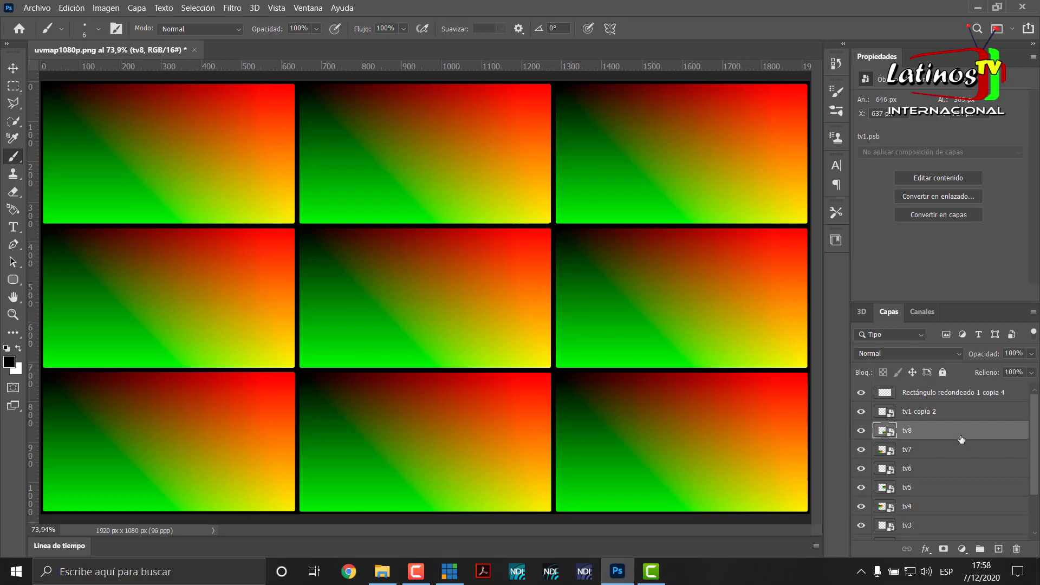
double_click(911, 412)
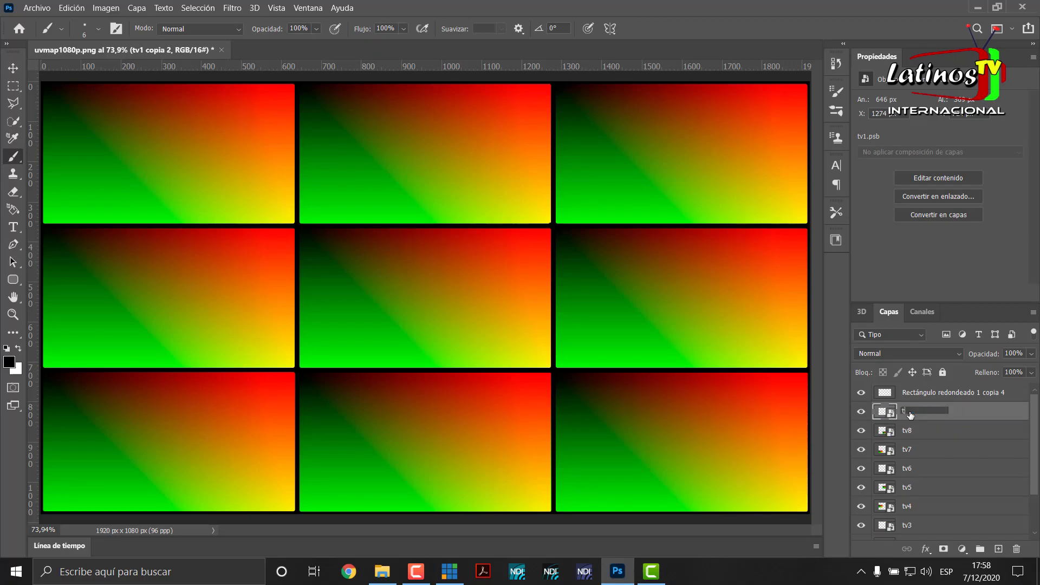
type("tv9")
key("Return")
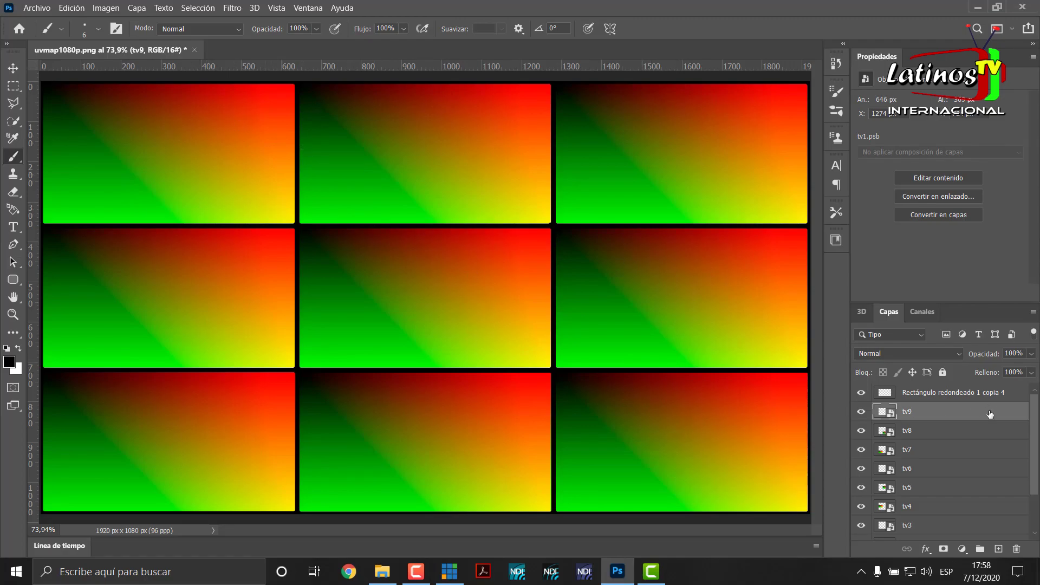
- Hide the gradient layers tv9 through tv1 so only the rounded-rectangle grid frame stays visible
left_click(862, 411)
left_click(862, 430)
left_click(861, 455)
left_click(861, 468)
left_click(862, 487)
left_click(862, 506)
scroll(863, 511, "down", 1)
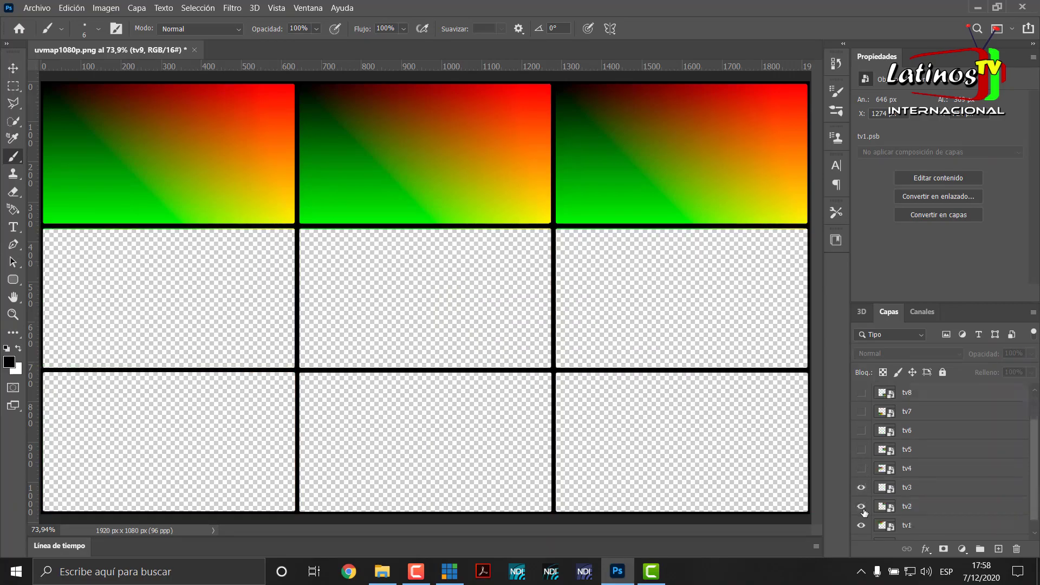
left_click(861, 487)
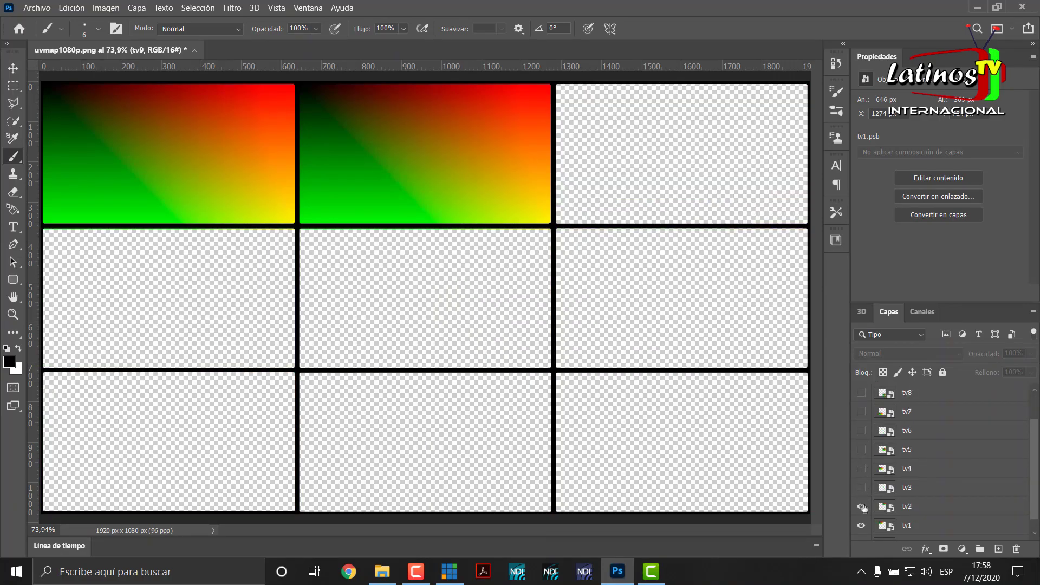
left_click(862, 506)
left_click(861, 525)
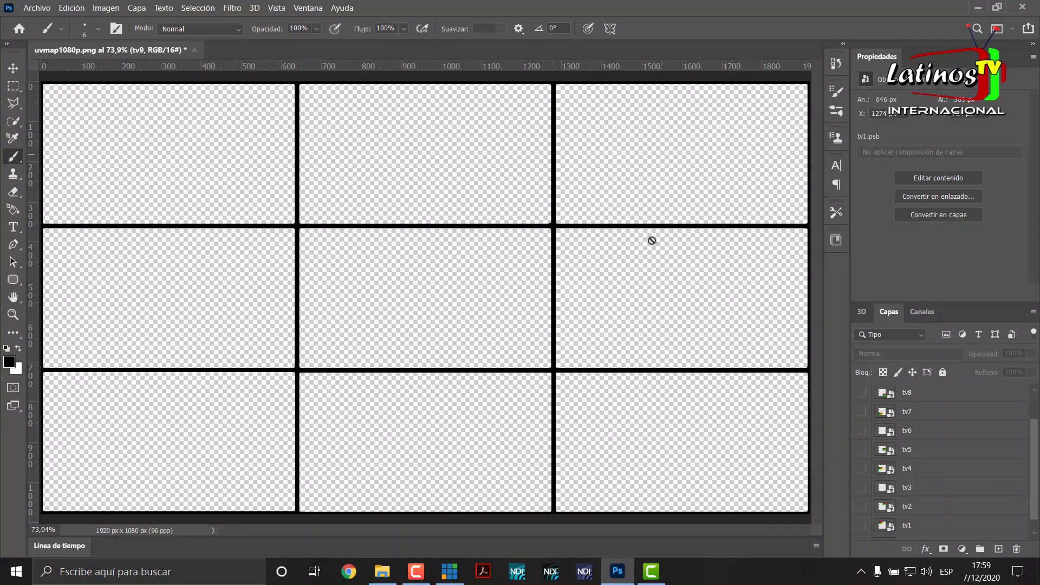
- Save the grid frame as a PNG copy named recuadros in the 9 pantallas folder
key("ctrl+shift+s")
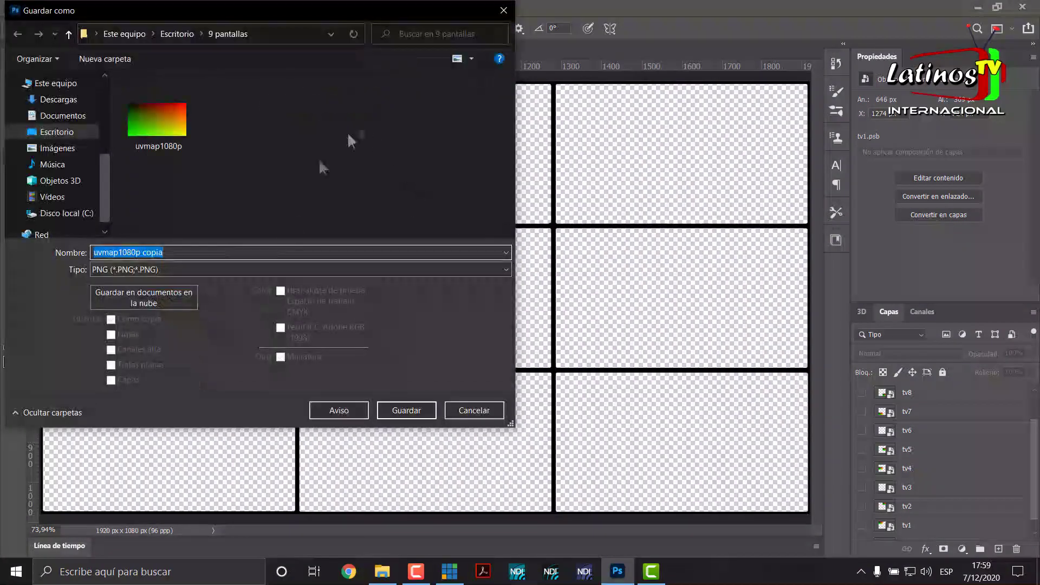
type("recuadros")
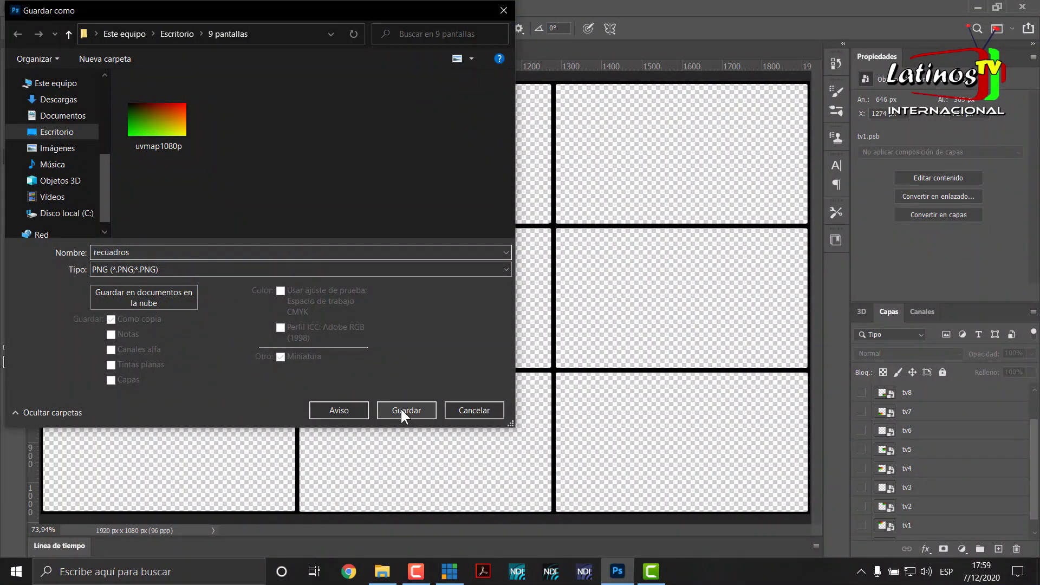
left_click(406, 410)
key("Return")
- Show only the tv1 gradient layer, with the grid frame hidden, and save it as a PNG copy named tv1
left_click(863, 513)
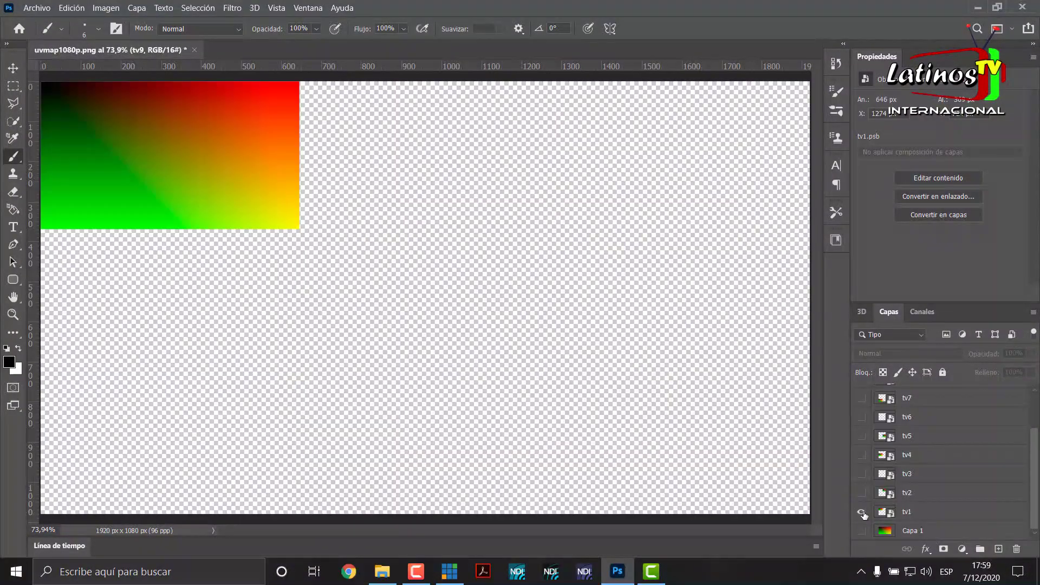
key("ctrl+shift+s")
key("Return")
key("Return")
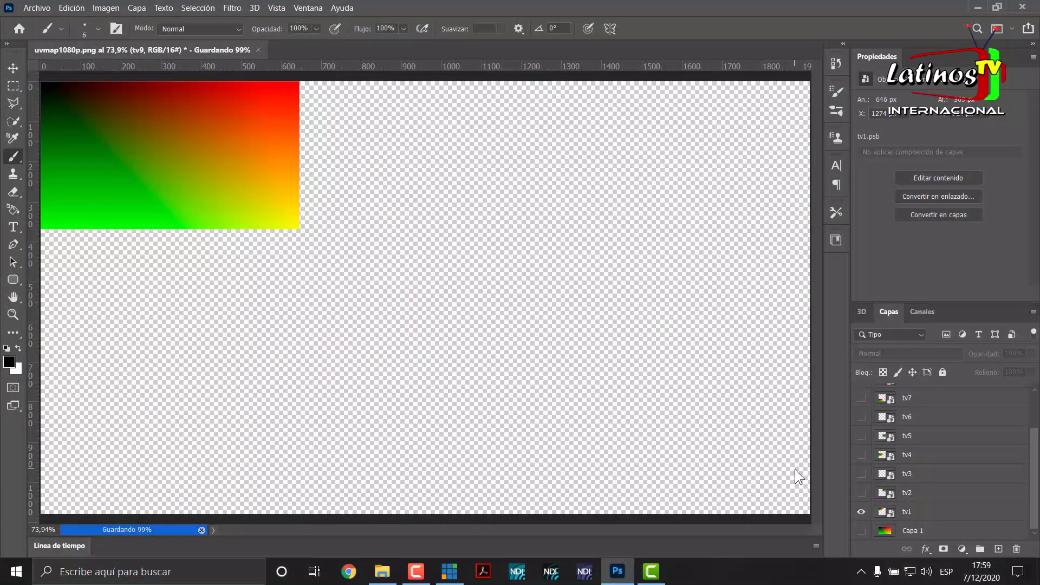
- Hide layer tv1, show layer tv2 and save it as a PNG copy named tv2
left_click(862, 513)
left_click(862, 493)
key("ctrl+shift+s")
type("tv2")
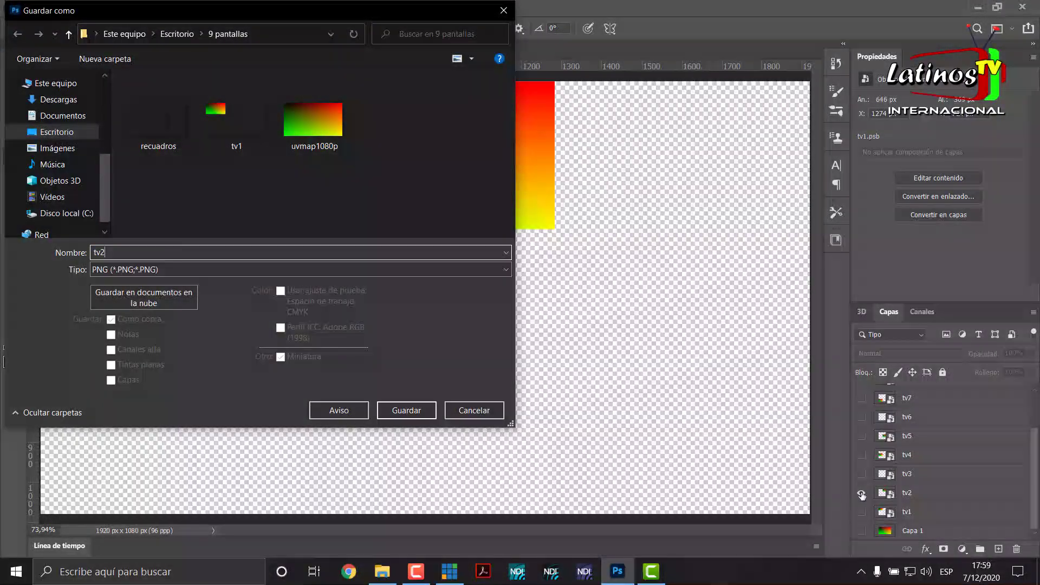
key("Return")
key("Return")
- Hide layer tv2, show layer tv3 and save it as a PNG copy named tv3
left_click(862, 493)
left_click(862, 474)
key("ctrl+shift+s")
type("tv3")
key("Return")
key("Return")
- Hide layer tv3, show layer tv4 and save it as a PNG copy named tv4
left_click(861, 474)
left_click(861, 455)
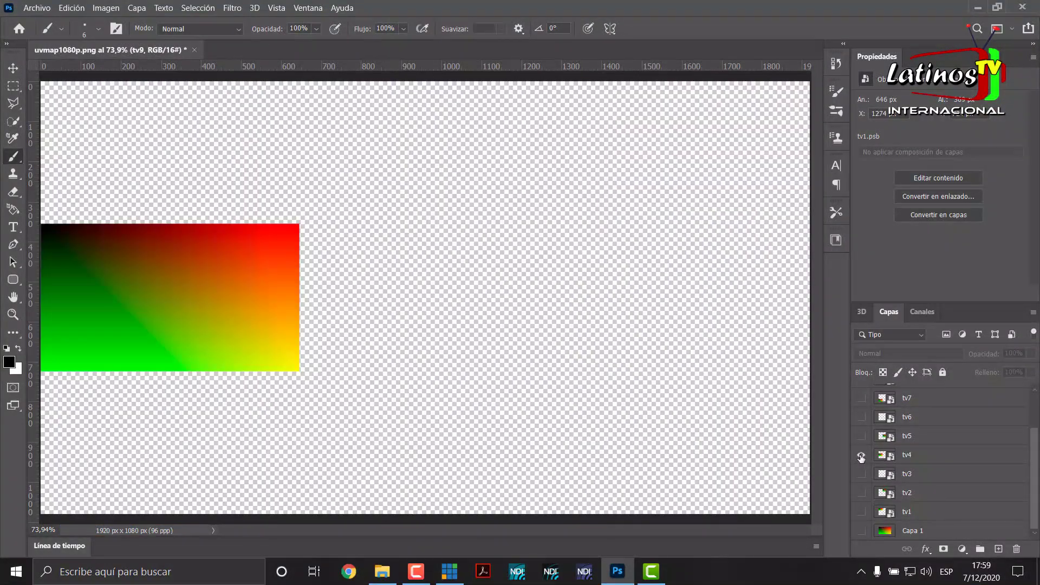
key("ctrl+shift+s")
type("tv4")
key("Return")
key("Return")
- Hide layer tv4, show layer tv5 and save it as a PNG copy named tv5
left_click(862, 456)
left_click(861, 436)
key("ctrl+shift+s")
type("tv")
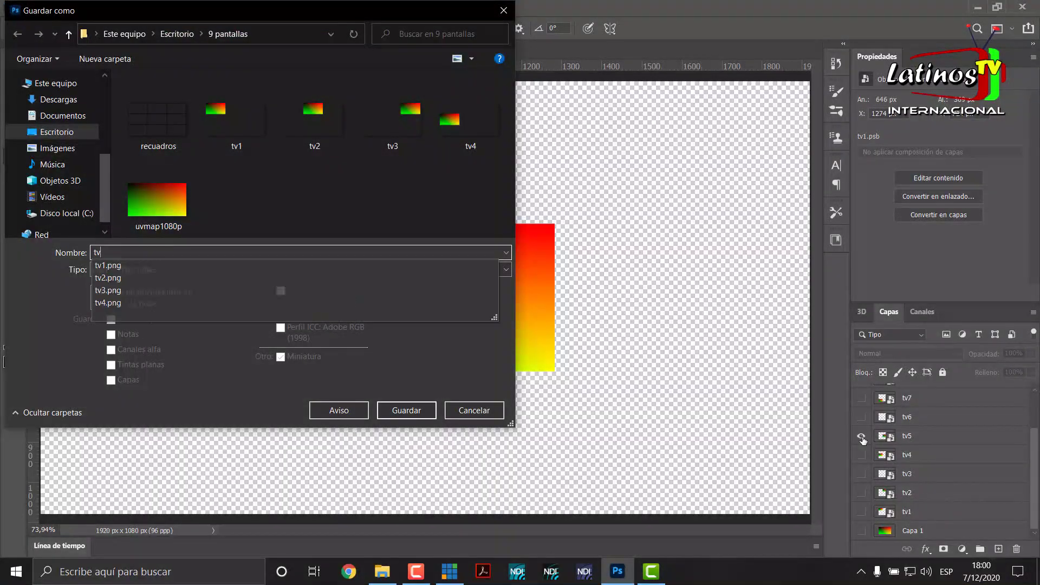
type("5")
key("Return")
key("Return")
- Hide layer tv5, show layer tv6 and save it as a PNG copy named tv6
left_click(861, 436)
left_click(861, 417)
key("ctrl+shift+s")
type("tv6")
key("Return")
key("Return")
- Hide layer tv6, show layer tv7 and save it as a PNG copy named tv7
left_click(862, 417)
left_click(862, 398)
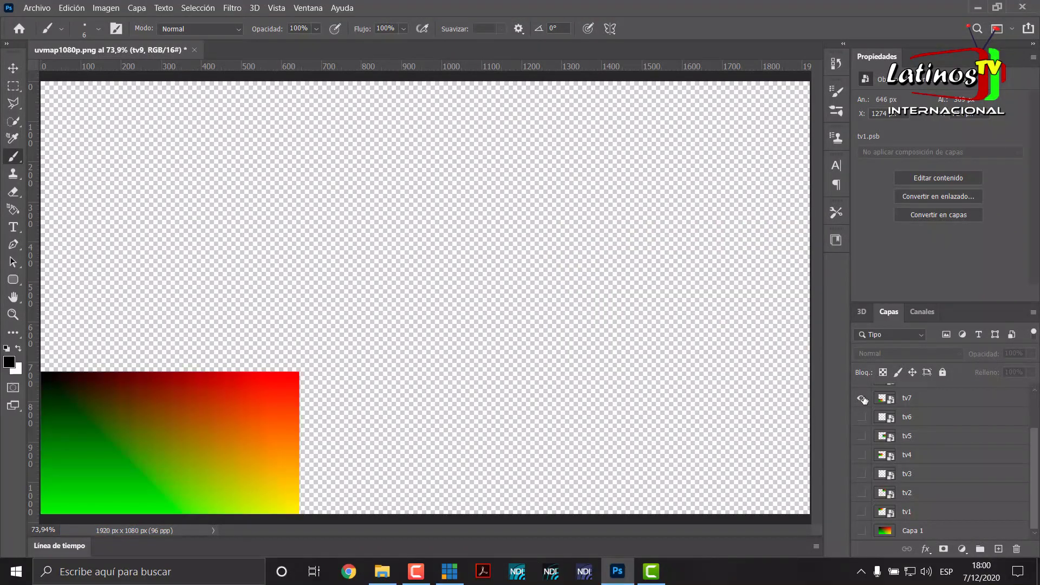
key("ctrl+shift+s")
type("tv7")
key("Return")
key("Return")
- Hide layer tv7, show layer tv8 and save it as a PNG copy named tv8
scroll(862, 412, "up", 1)
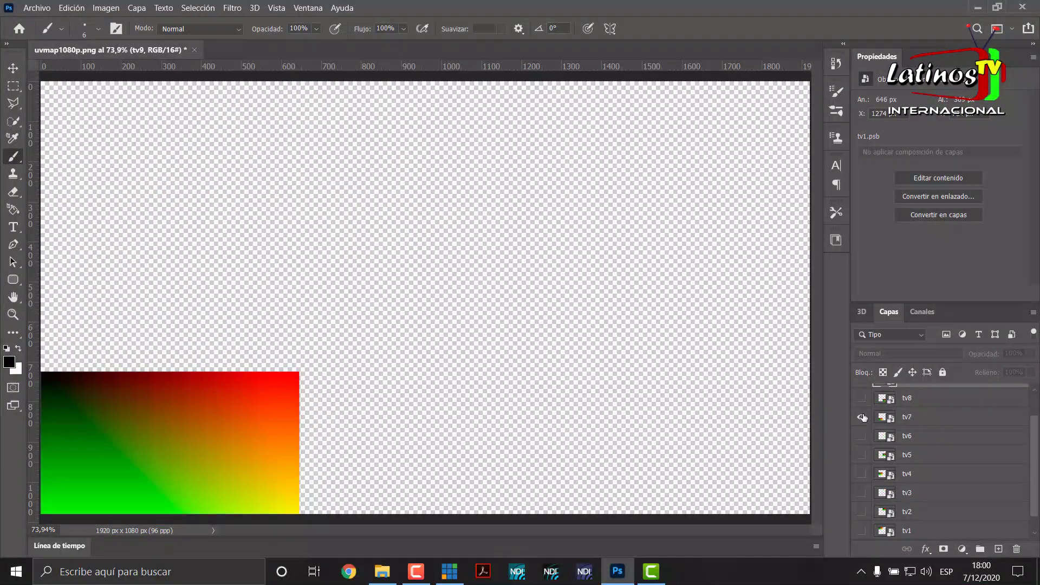
left_click(861, 417)
left_click(862, 399)
key("ctrl+shift+s")
type("tv8")
key("Return")
key("Return")
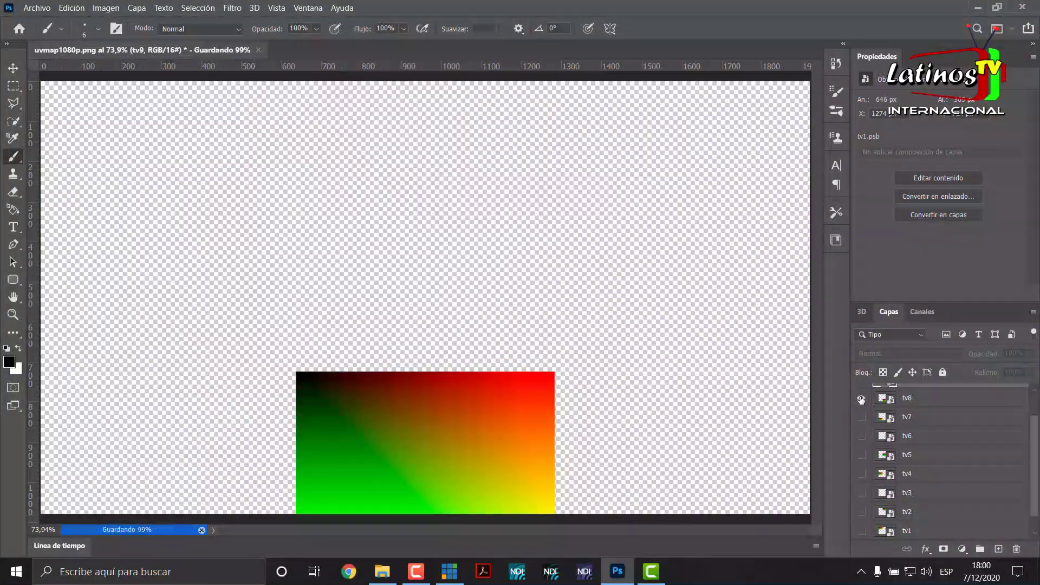
- Show only layer tv9 in place of tv8, save it as a PNG copy named tv9, and hide the layer
scroll(862, 401, "up", 1)
left_click(862, 431)
left_click(862, 411)
key("ctrl+shift+s")
type("tv9")
key("Return")
key("Return")
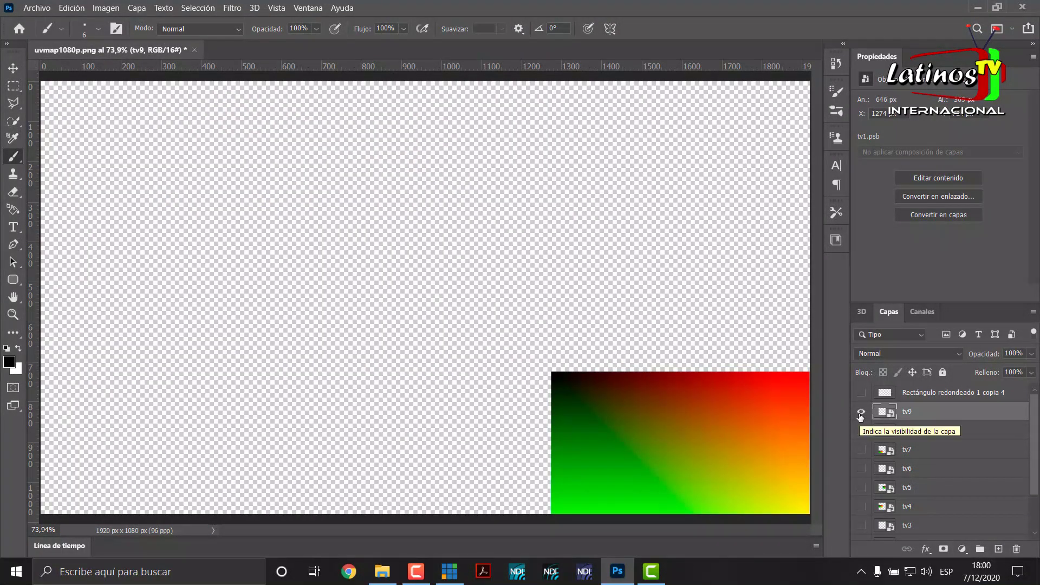
left_click(862, 413)
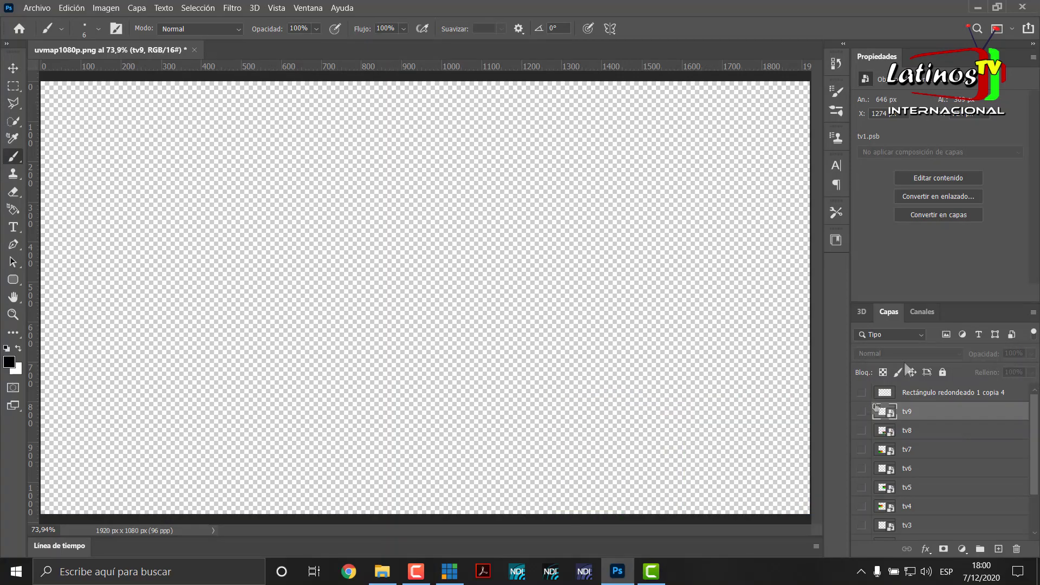
- Switch from Photoshop to vMix and add the Blank10 virtual set as an input
left_click(974, 7)
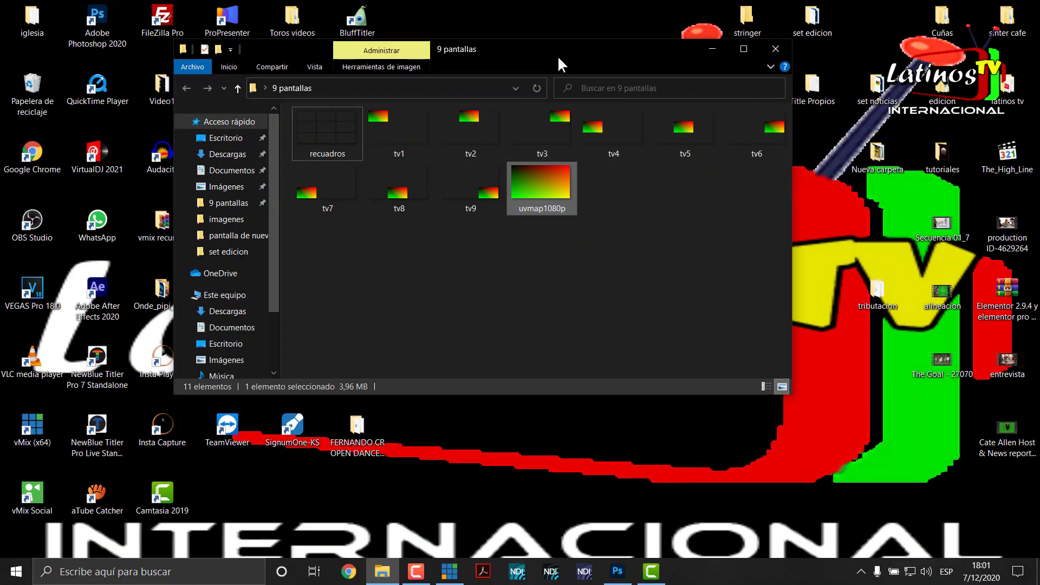
left_click_drag(558, 55, 653, 67)
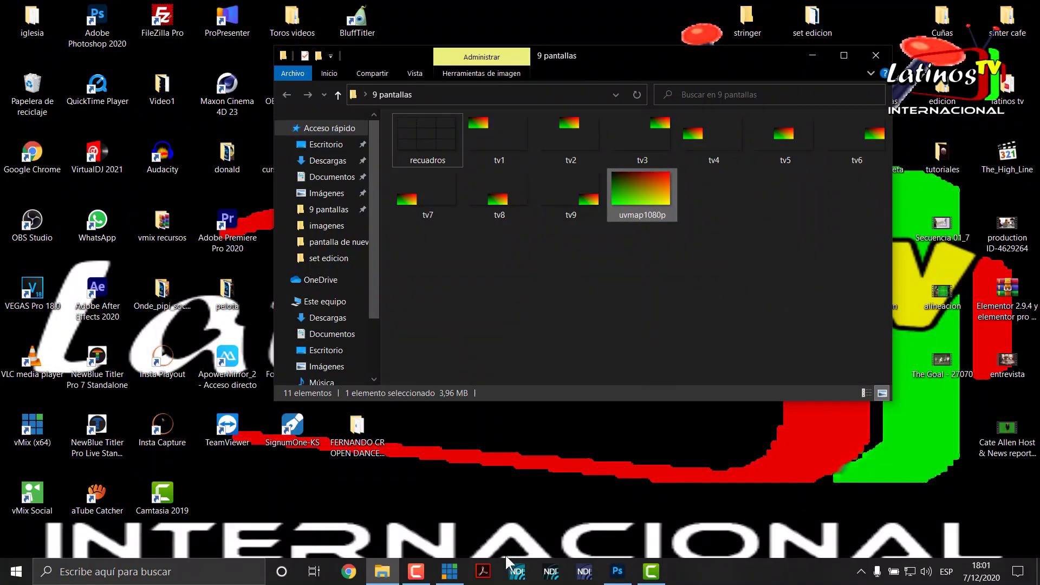
left_click(450, 572)
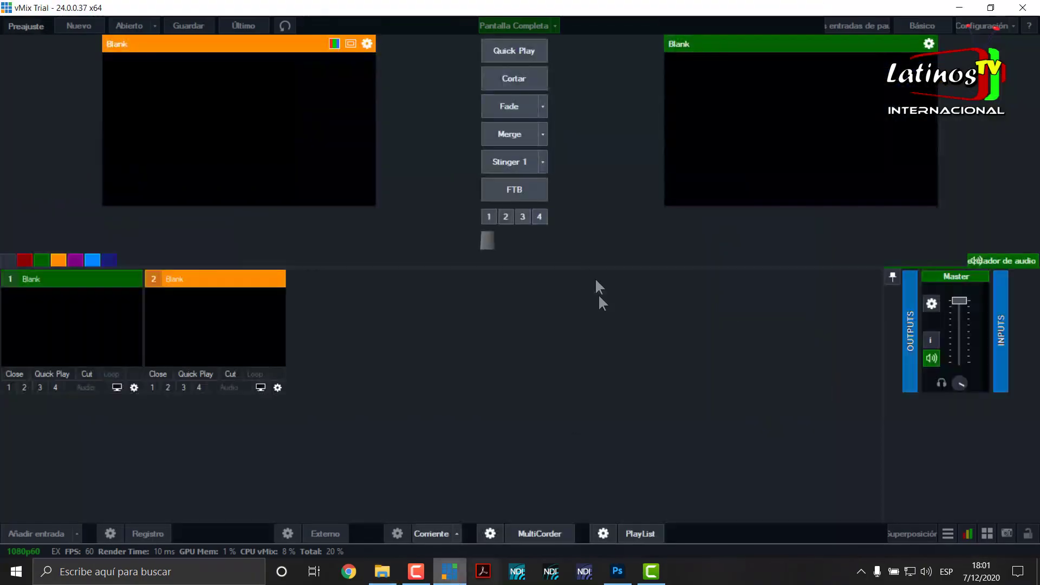
left_click(37, 532)
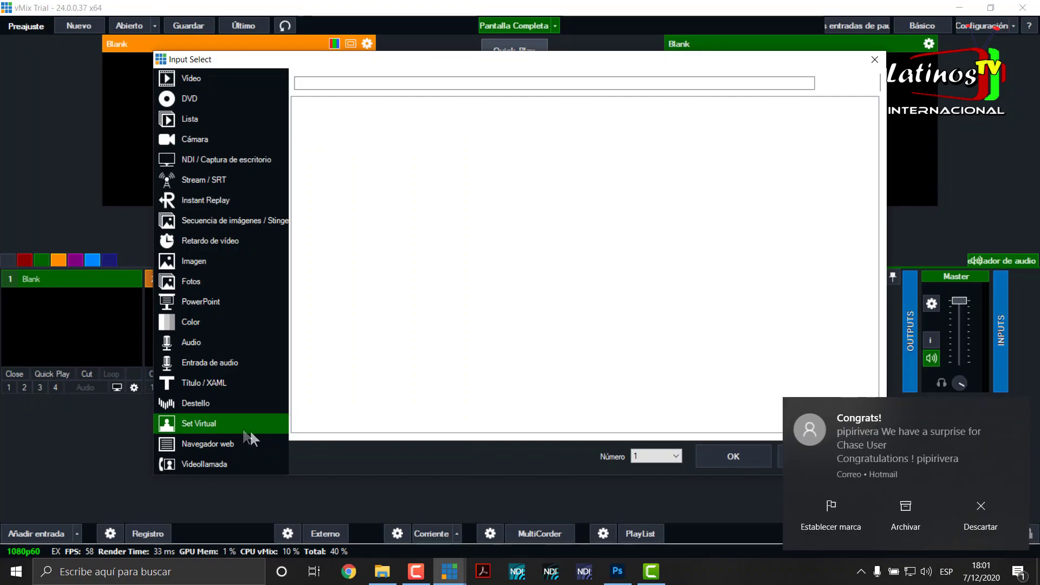
left_click(978, 515)
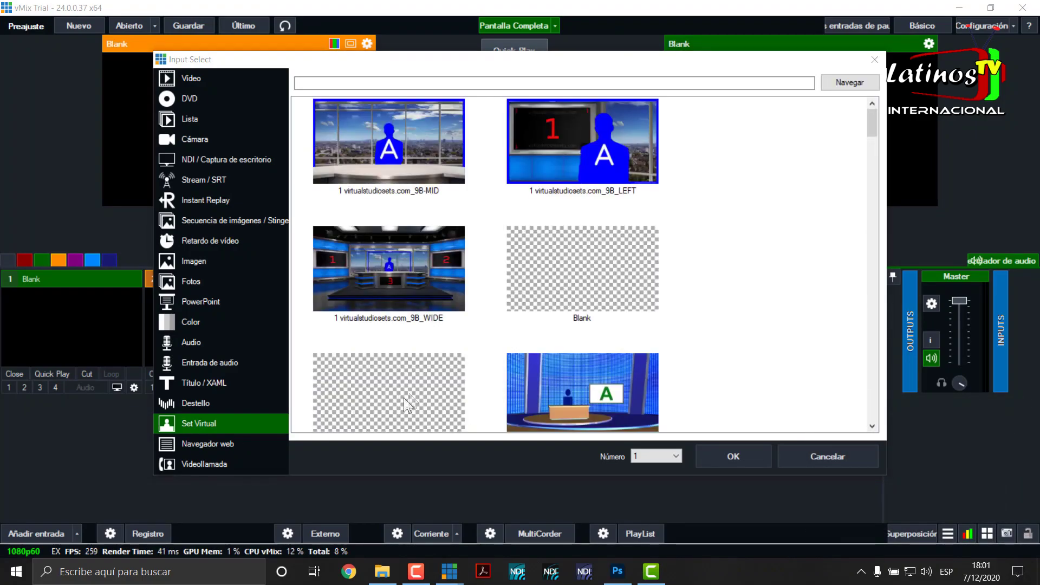
scroll(398, 347, "down", 3)
left_click(382, 219)
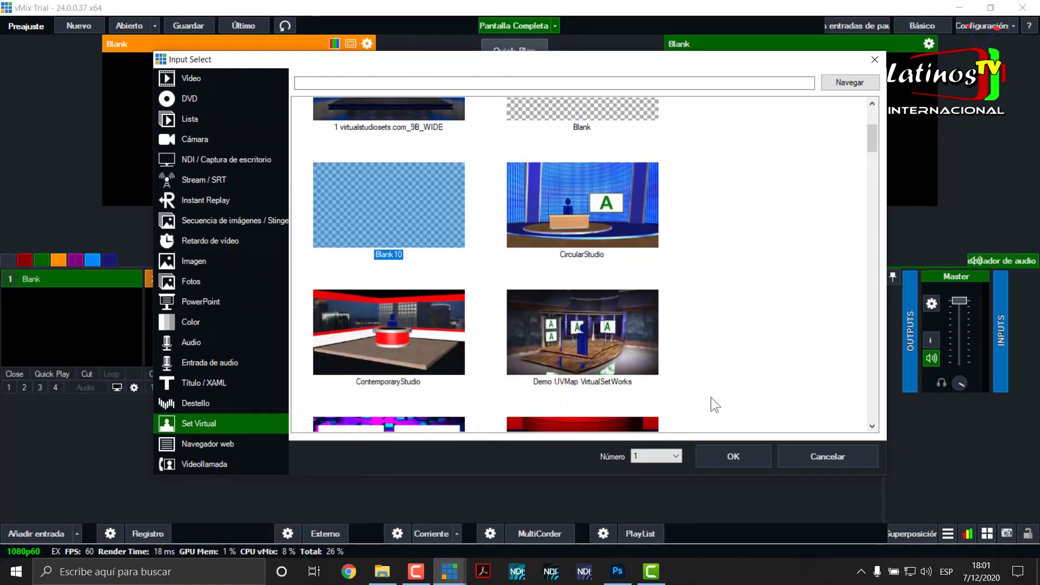
left_click(730, 454)
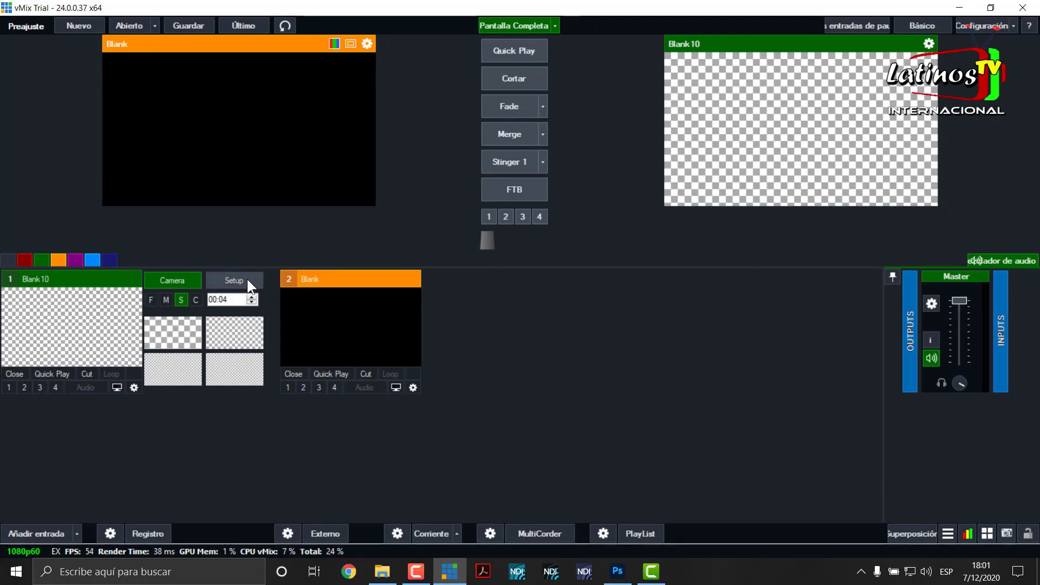
- Export the Blank10 virtual set to the 9 pantallas folder on the desktop
left_click(247, 278)
left_click(223, 376)
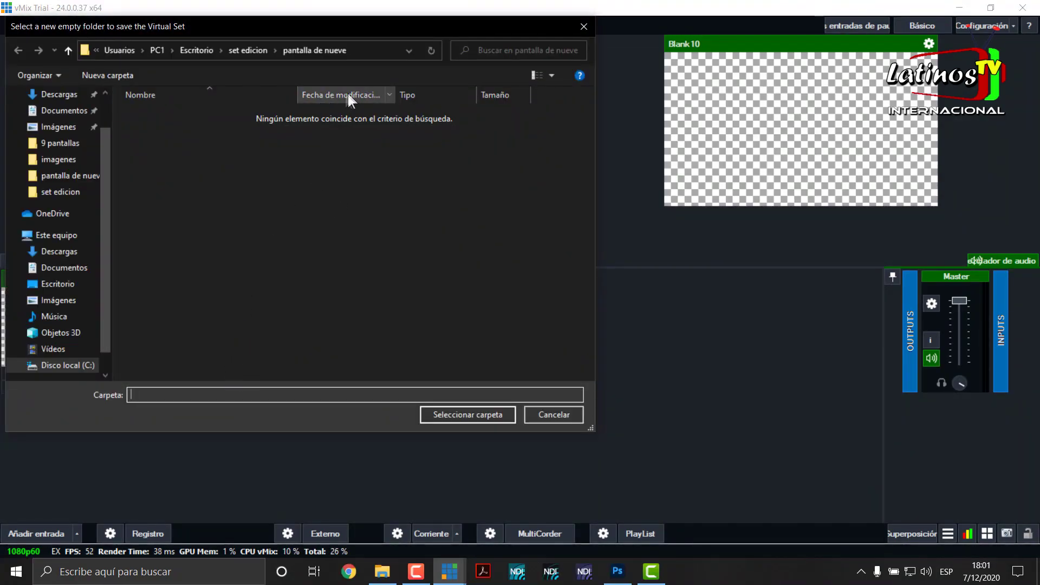
left_click(67, 51)
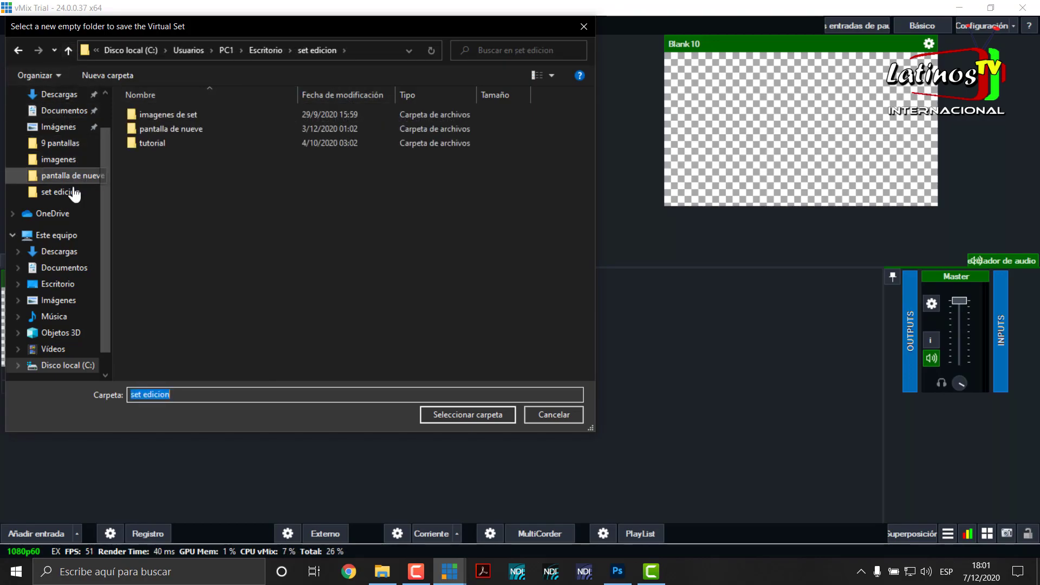
left_click(60, 285)
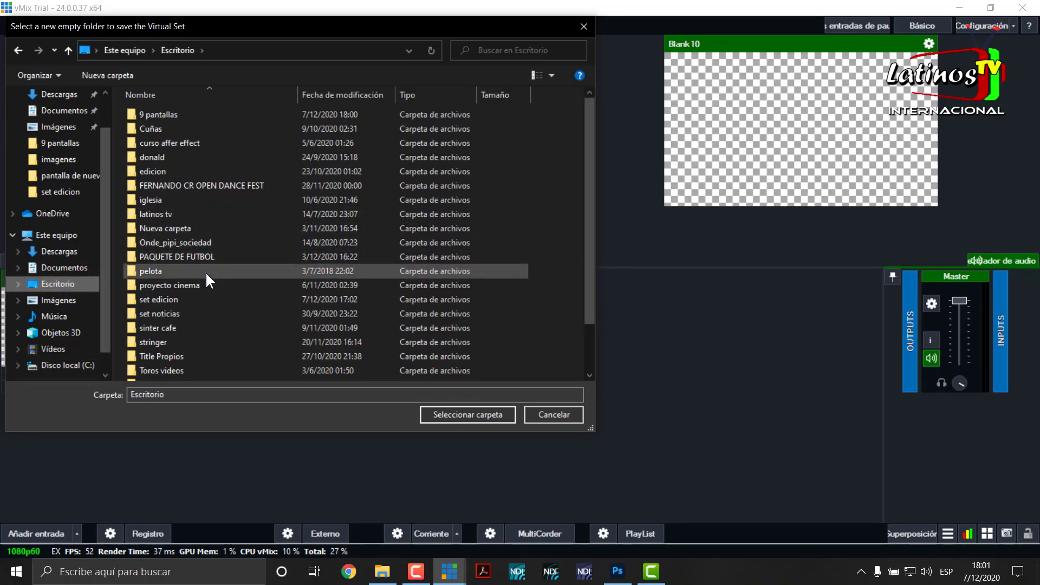
double_click(164, 115)
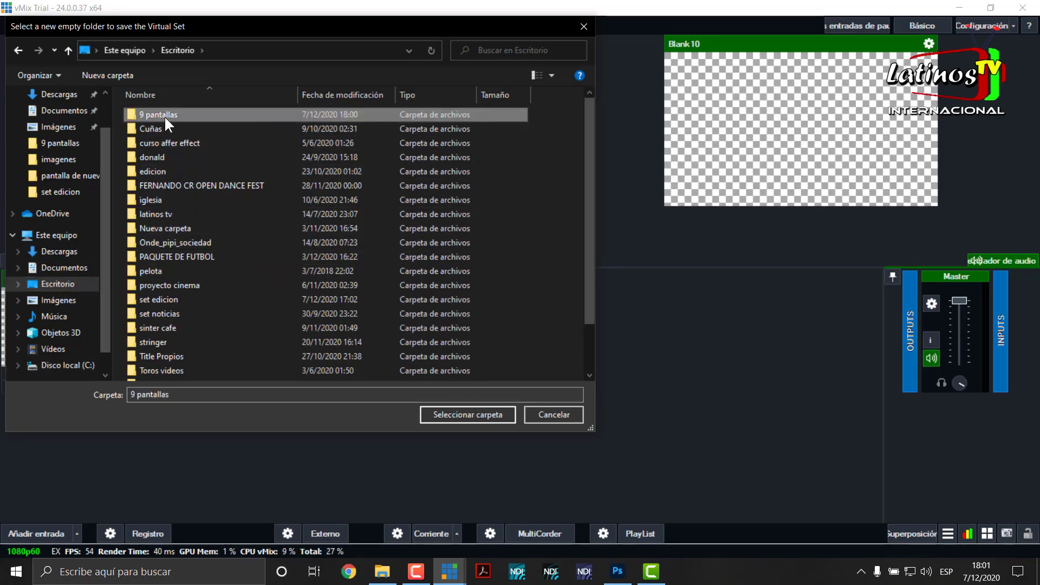
left_click(470, 415)
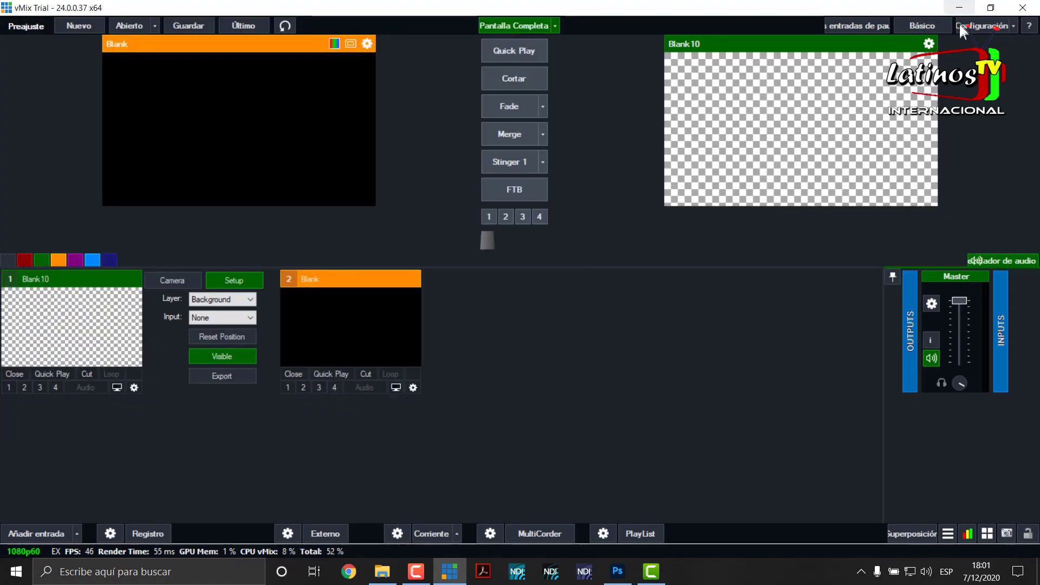
- Minimize vMix and open the exported config file from the 9 pantallas folder in Notepad
left_click(960, 7)
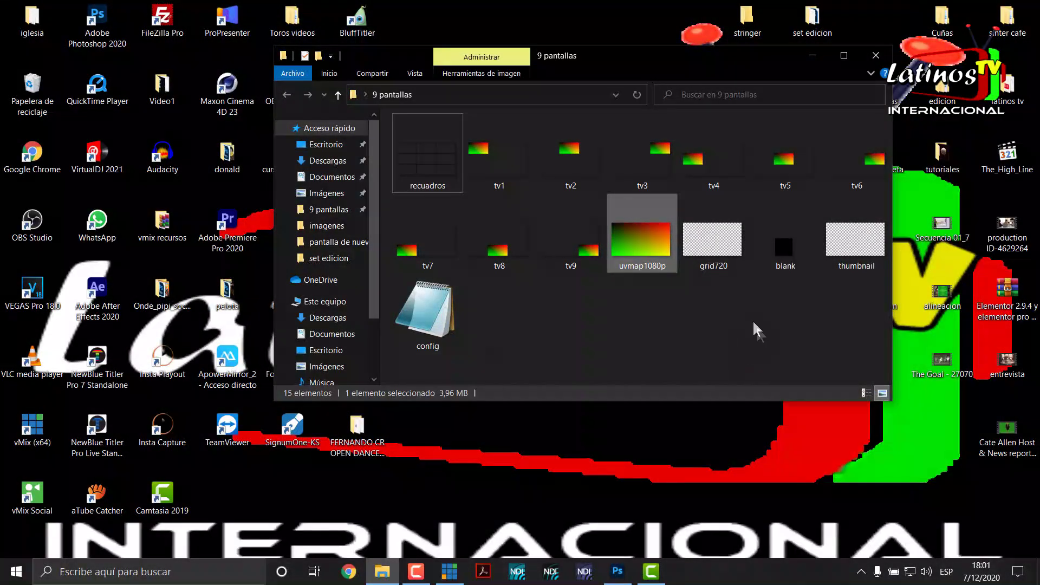
left_click(430, 323)
double_click(432, 323)
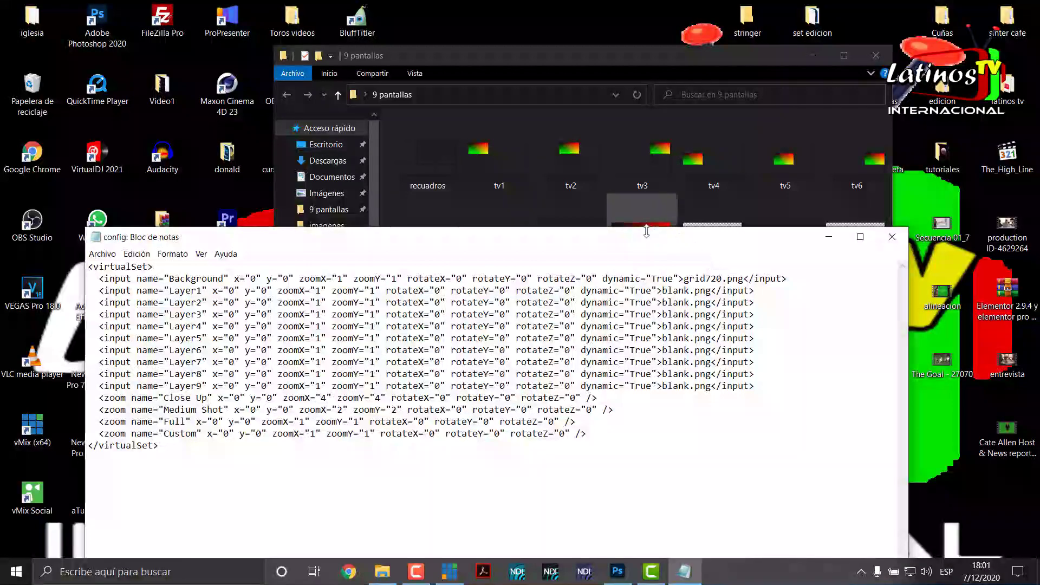
left_click_drag(635, 240, 634, 154)
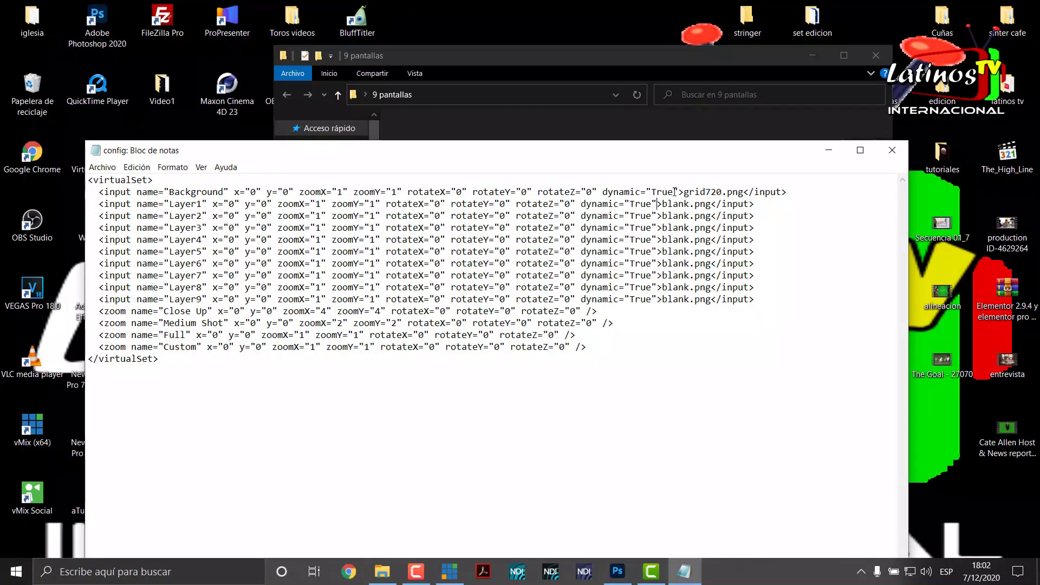
- Set the Background input's dynamic attribute to "false" and add an empty uvmap="" attribute to the Layer1 line
left_click_drag(671, 189, 659, 189)
type("False")
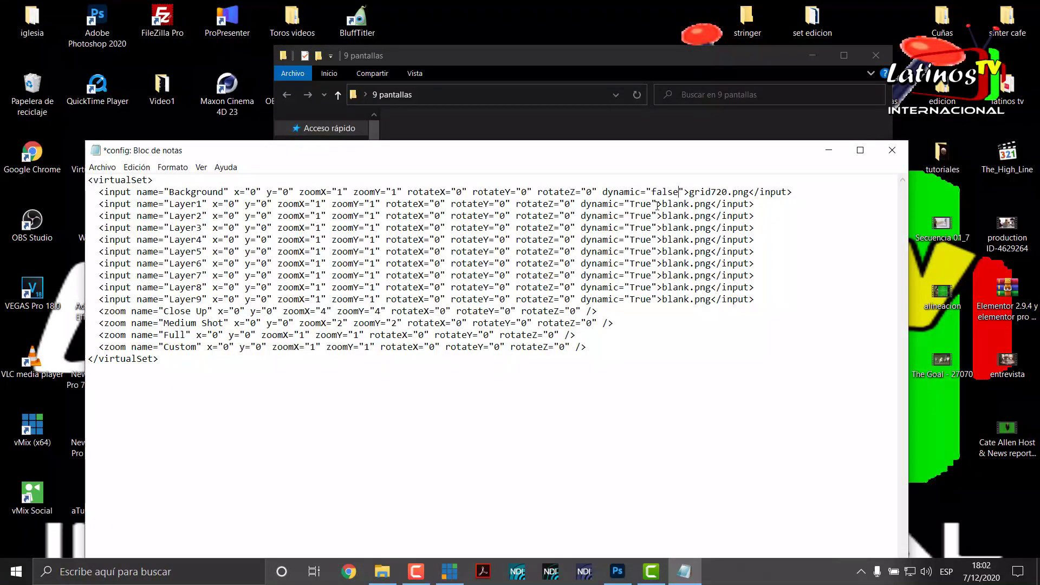
left_click(658, 205)
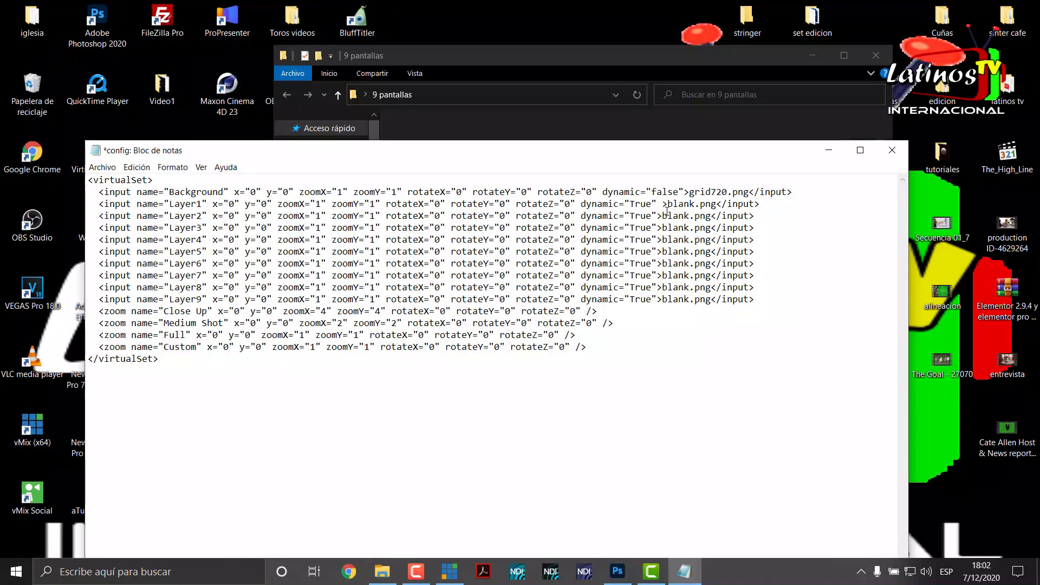
type("uvmap")
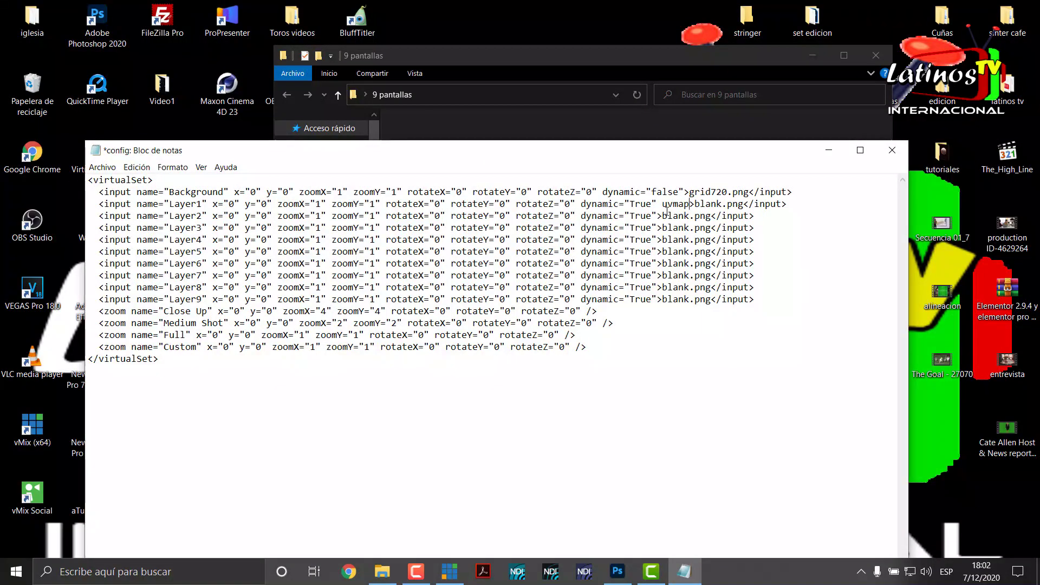
type("=")
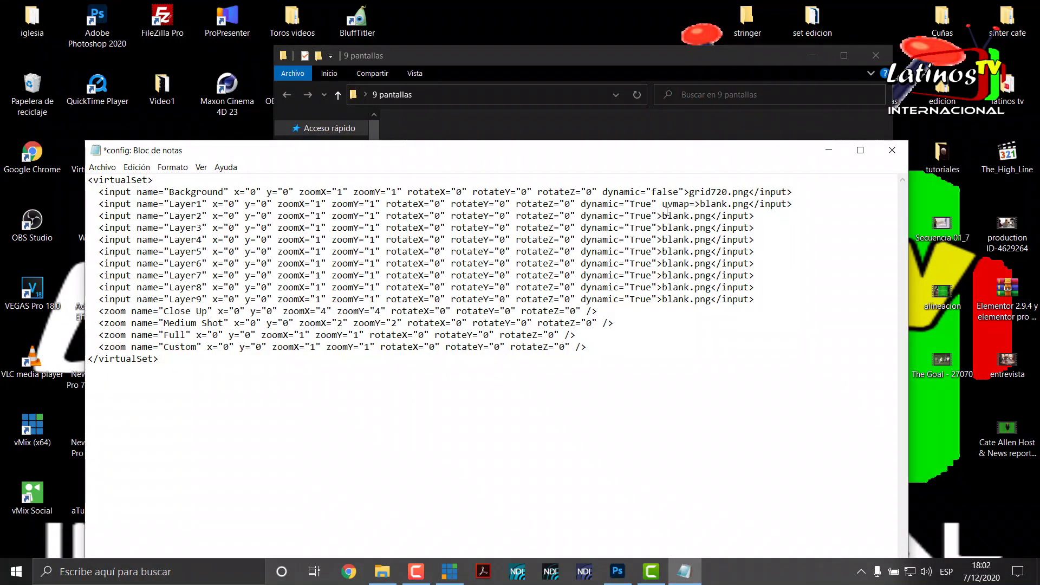
type("\"\"")
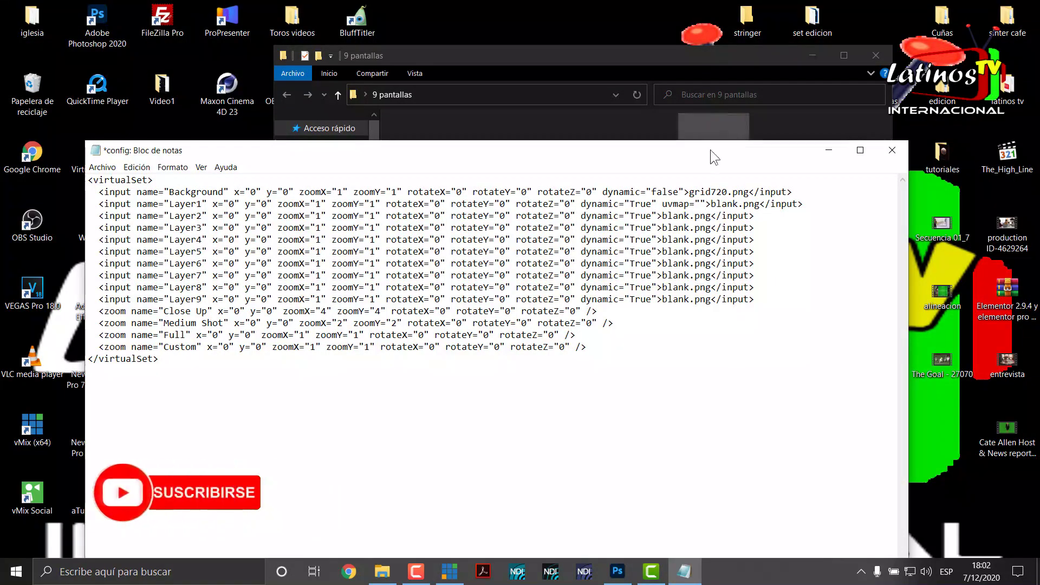
- Copy Layer1's empty uvmap="" attribute into the Layer2 through Layer8 lines, after dynamic="True" and a space
mouse_move(710, 152)
left_mouse_down()
mouse_move(700, 221)
mouse_move(701, 170)
left_mouse_up()
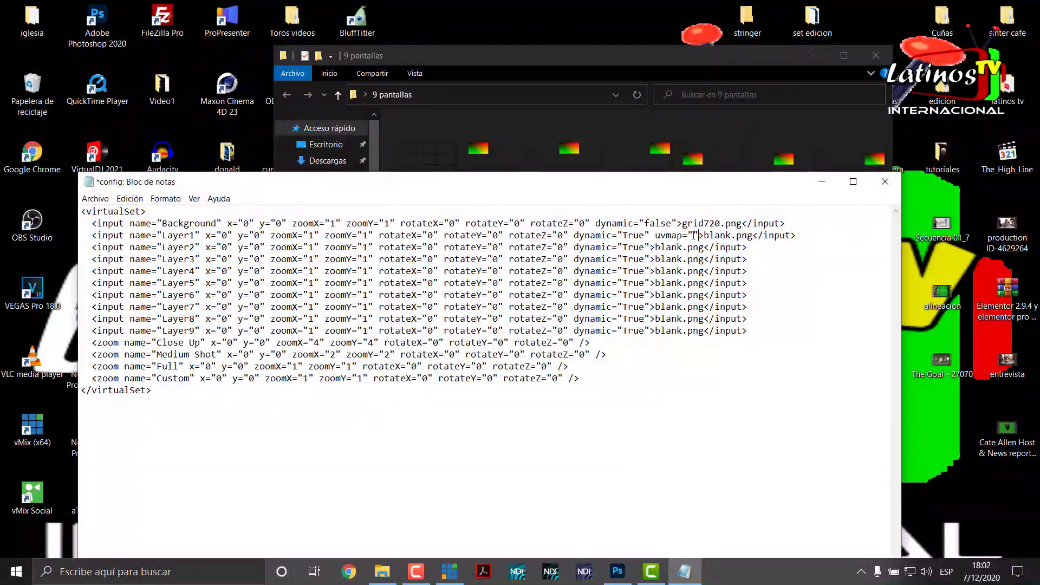
left_click_drag(699, 234, 657, 235)
key("ctrl+c")
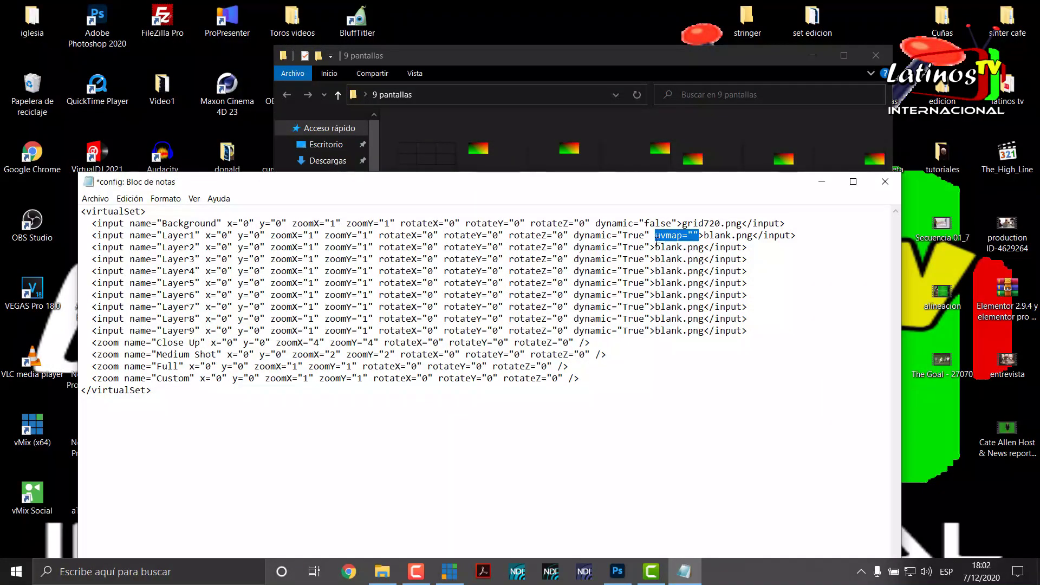
left_click(654, 247)
key("ctrl+v")
left_click(652, 259)
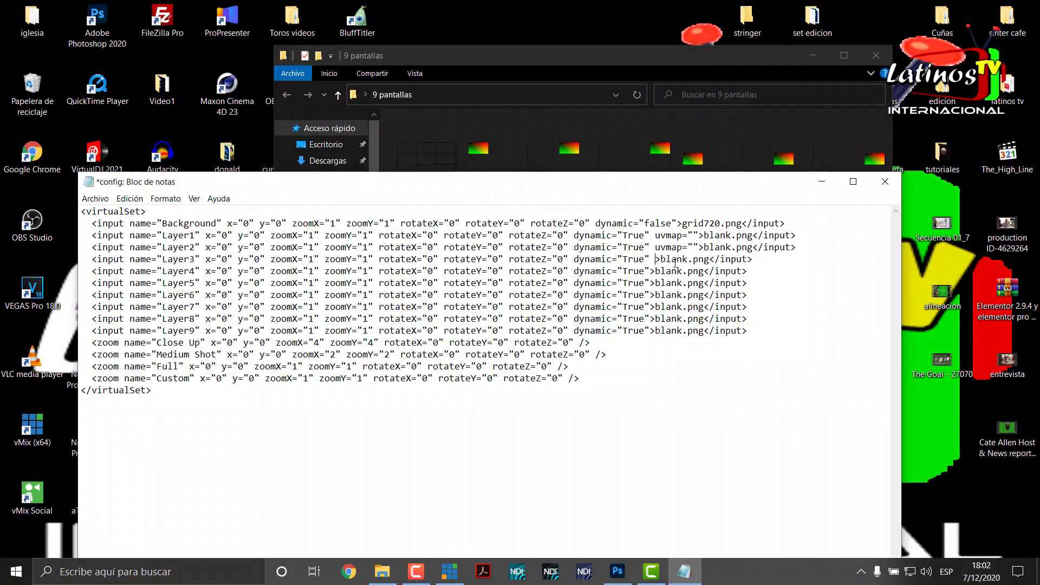
key("ctrl+v")
left_click(652, 271)
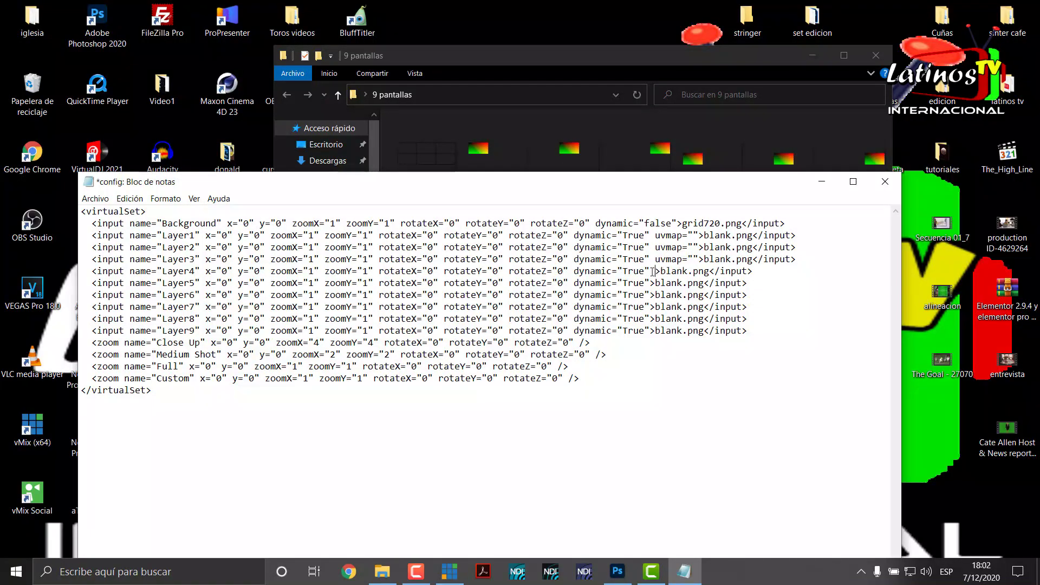
key("ctrl+v")
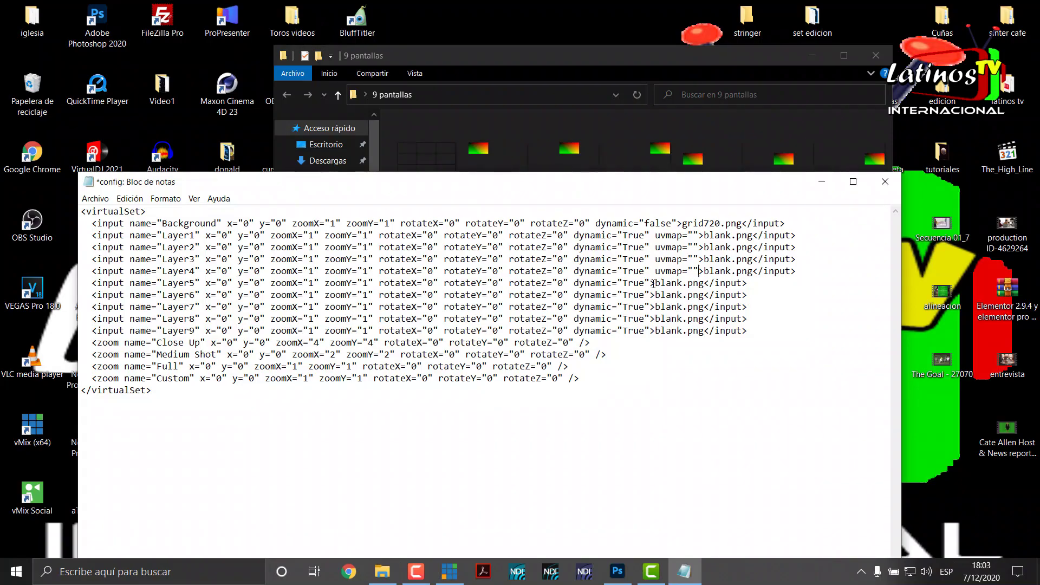
left_click(653, 283)
key("ctrl+v")
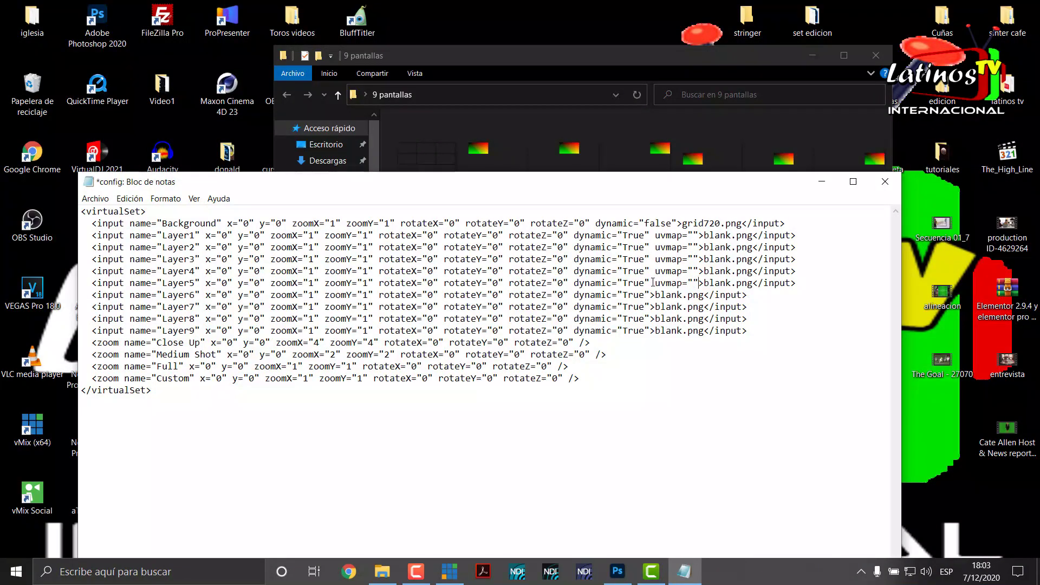
left_click(651, 295)
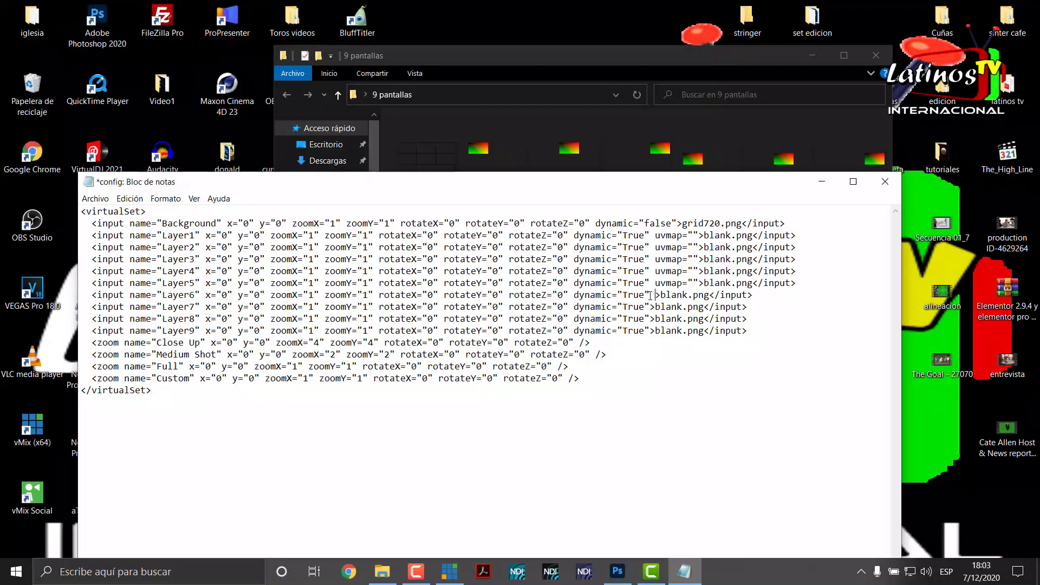
type("uvmap=\"\"")
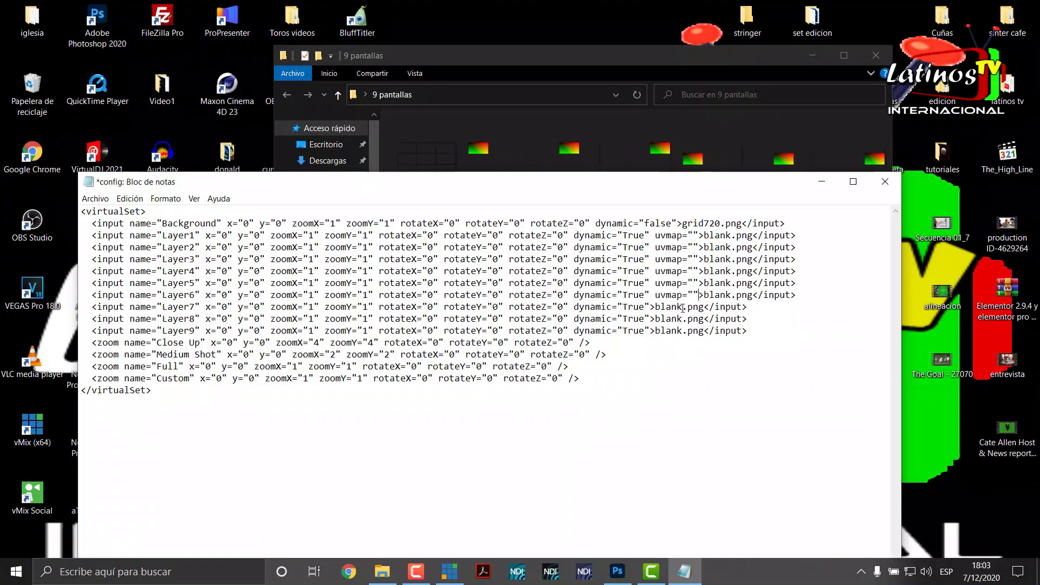
left_click(651, 307)
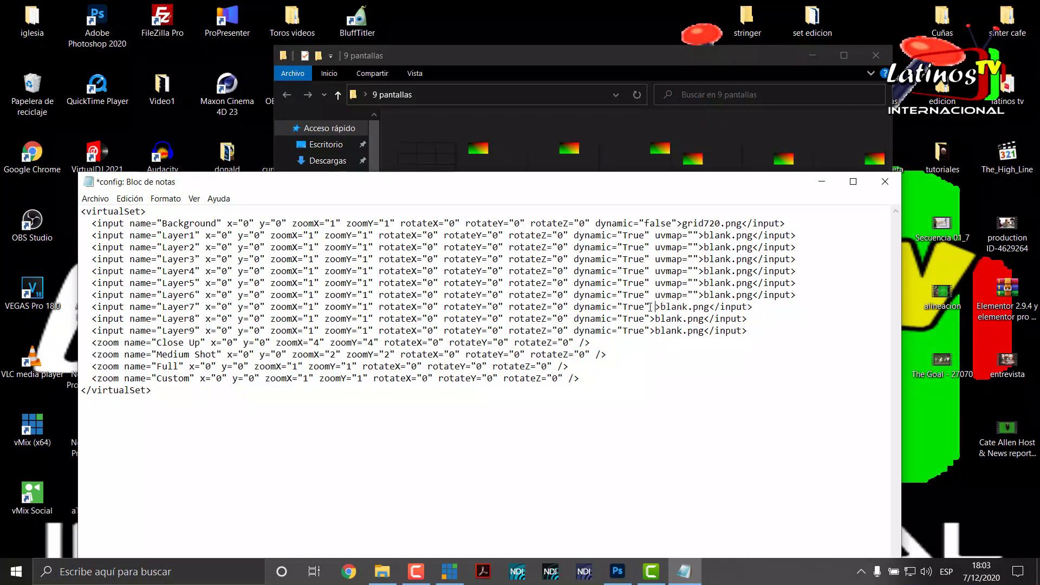
type("uvmap=\"\"")
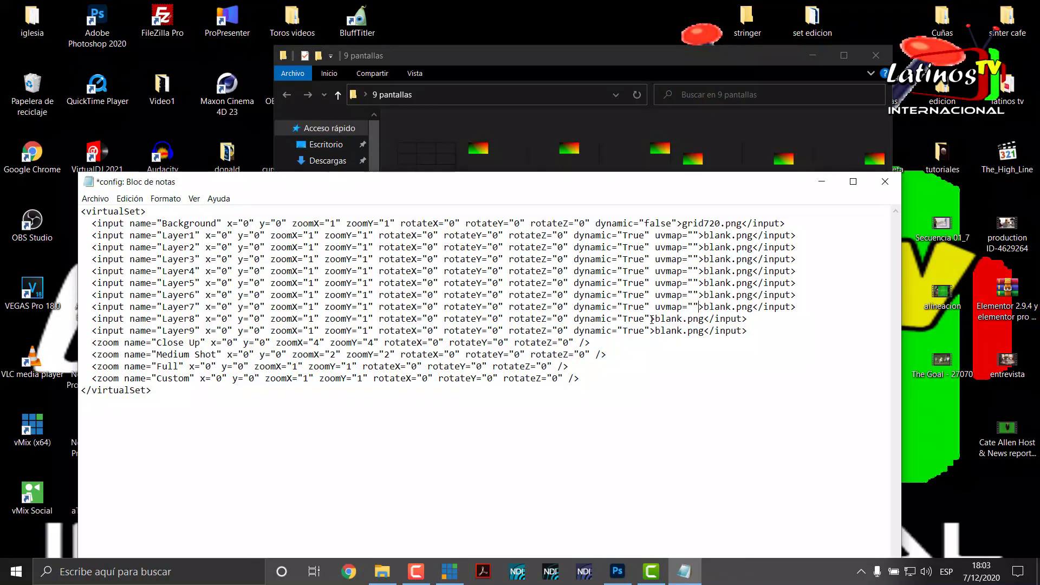
left_click(651, 319)
type("uvmap=\"\"")
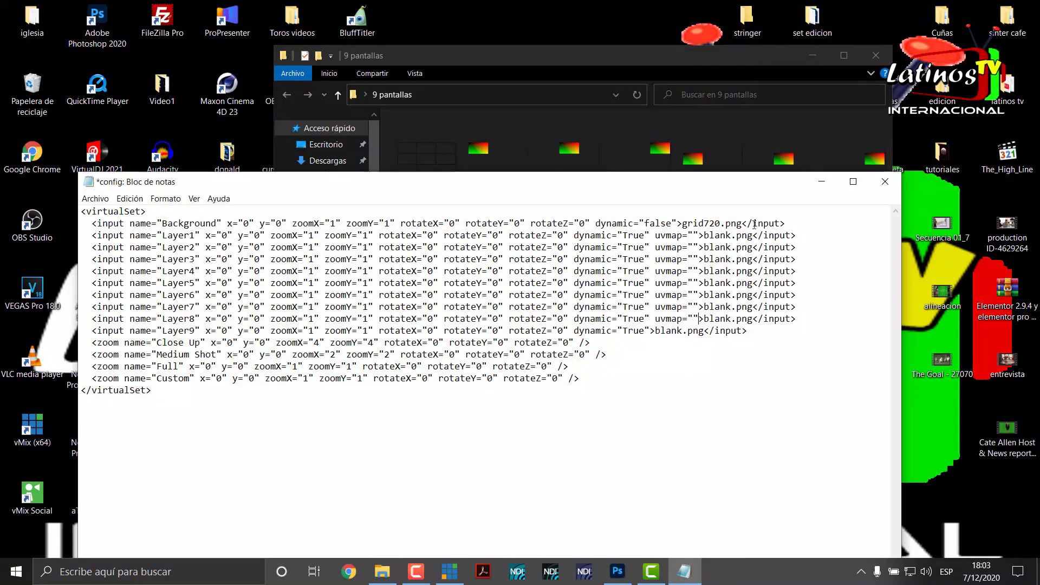
- Fill in the uvmap values of Layer1 through Layer8 with tv1 through tv8, matching each layer's number
left_click(696, 236)
type("tv1")
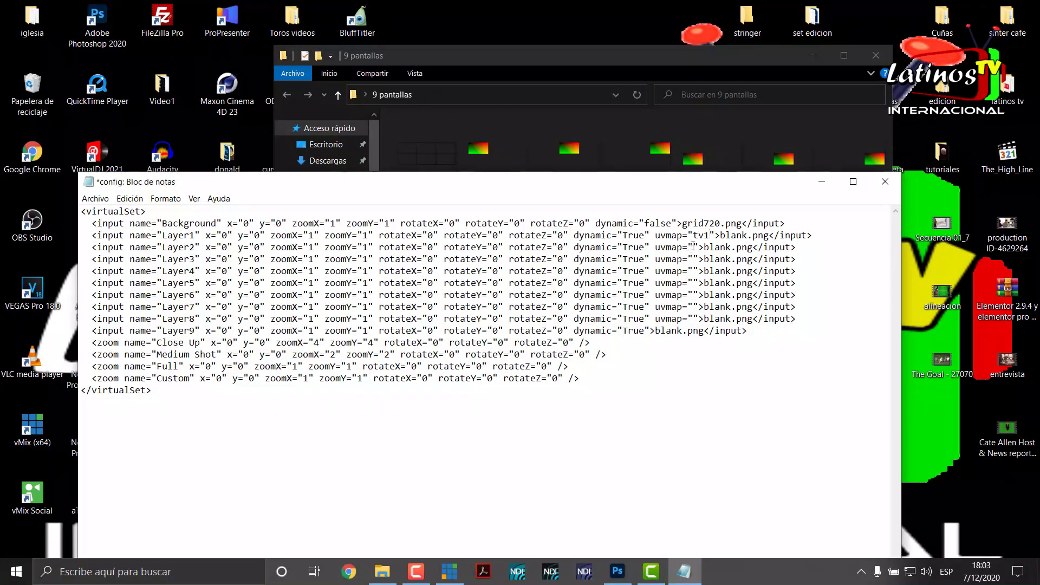
left_click(694, 248)
type("tv2")
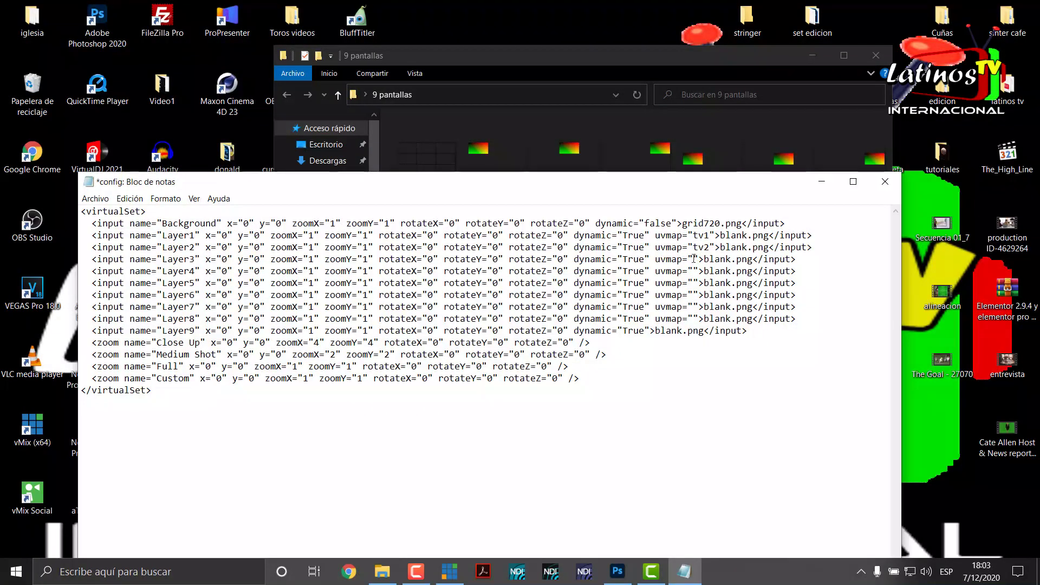
left_click(694, 259)
type("tv3")
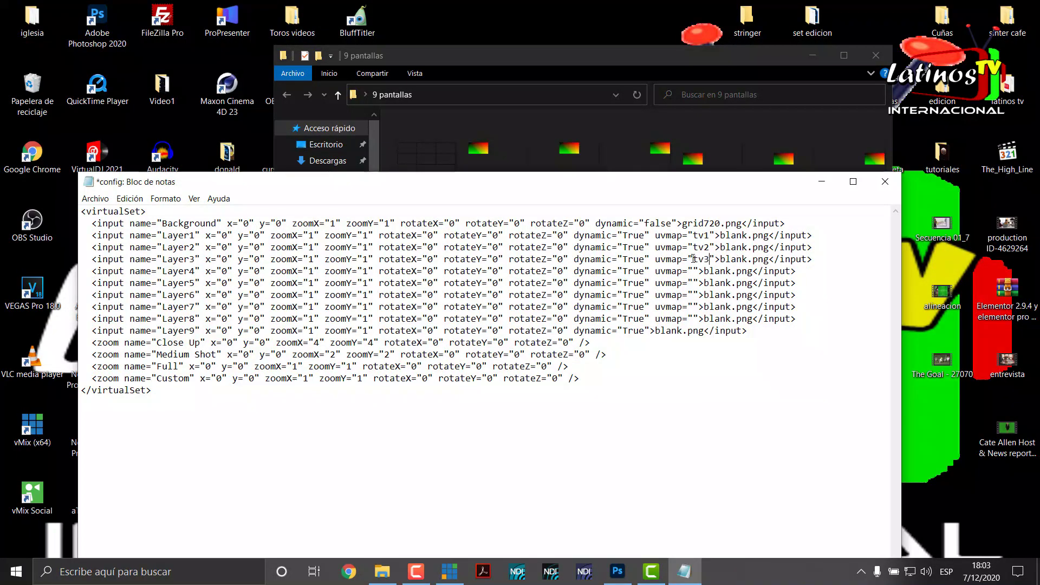
left_click(695, 270)
type("tv4")
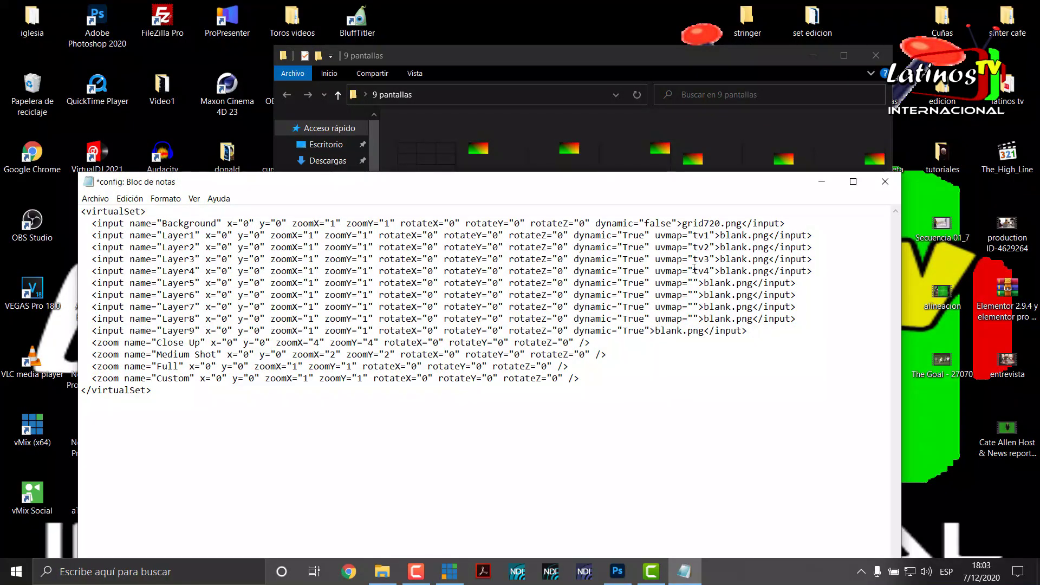
left_click(695, 279)
type("tv5")
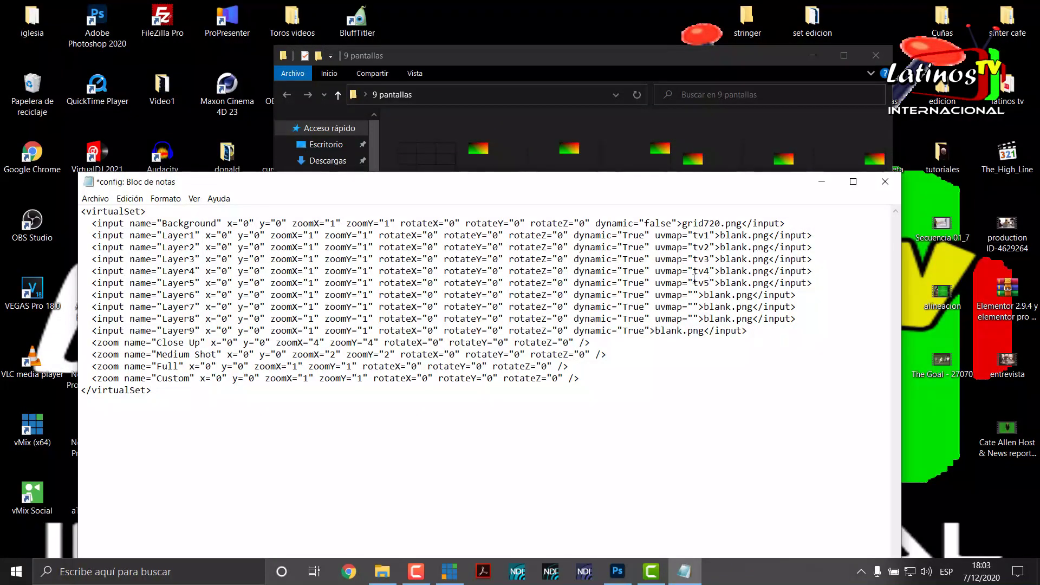
left_click(695, 294)
type("tv6")
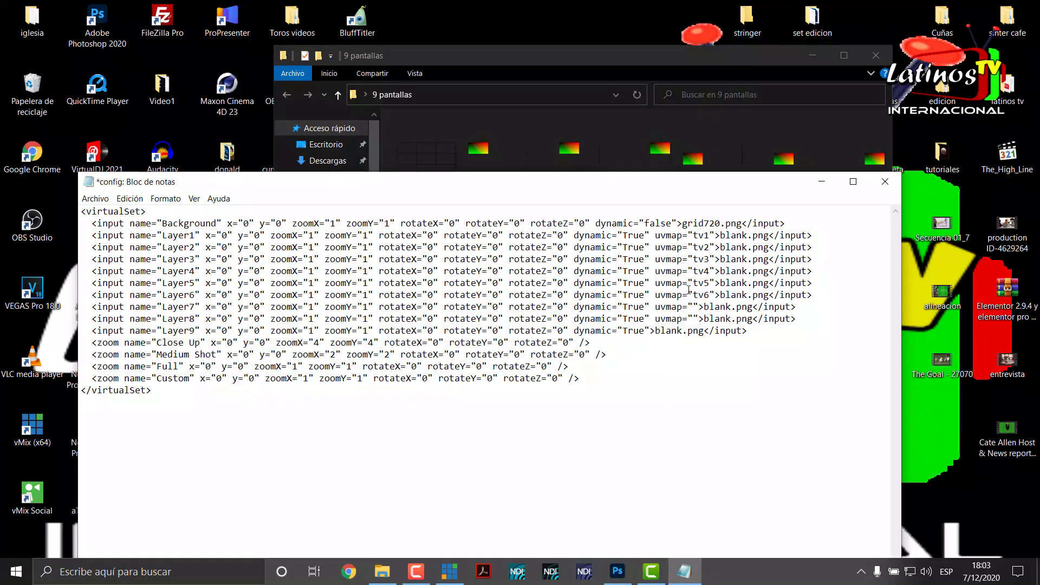
left_click(695, 306)
type("tv7")
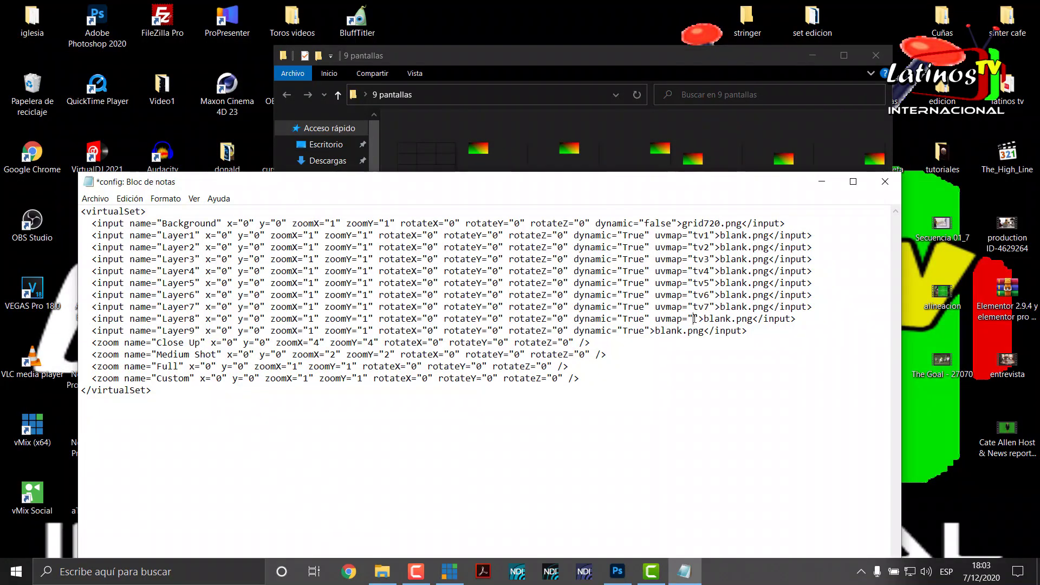
left_click(695, 319)
type("tv8")
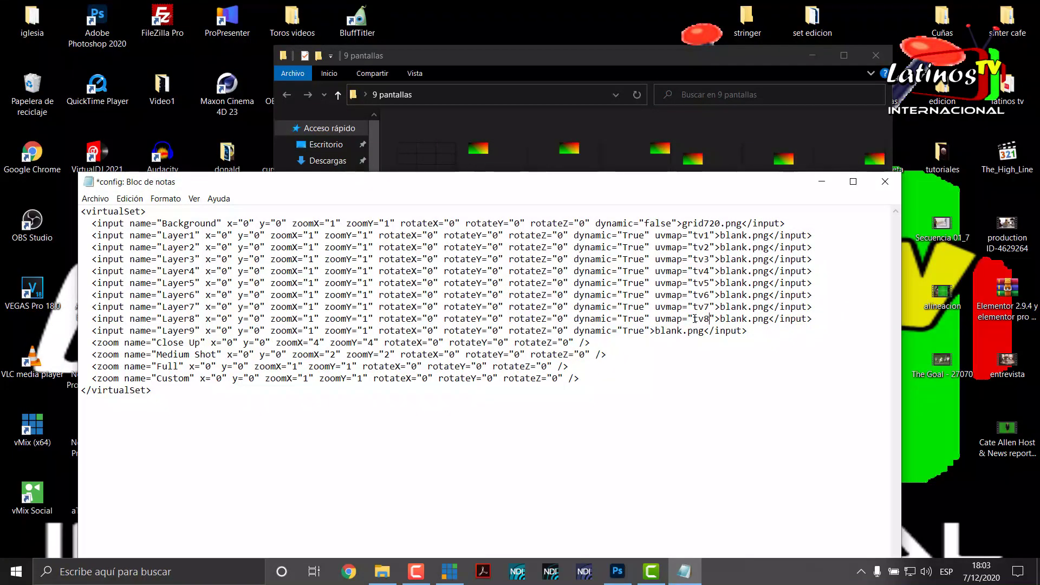
- Add the attribute uvmap="tv9" to the Layer9 line
left_click(651, 330)
type("uvmap=\"\"")
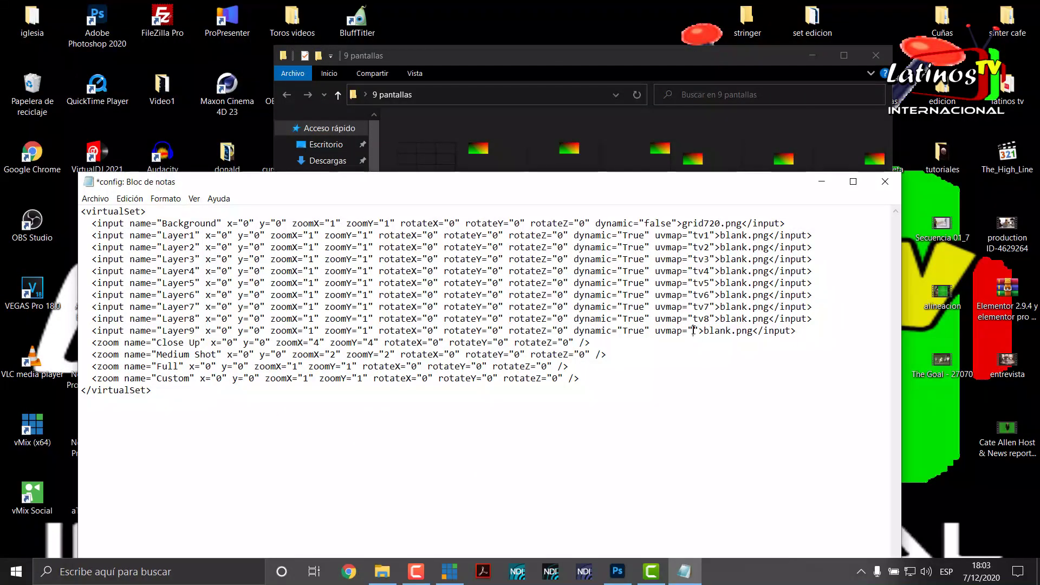
type("tv9")
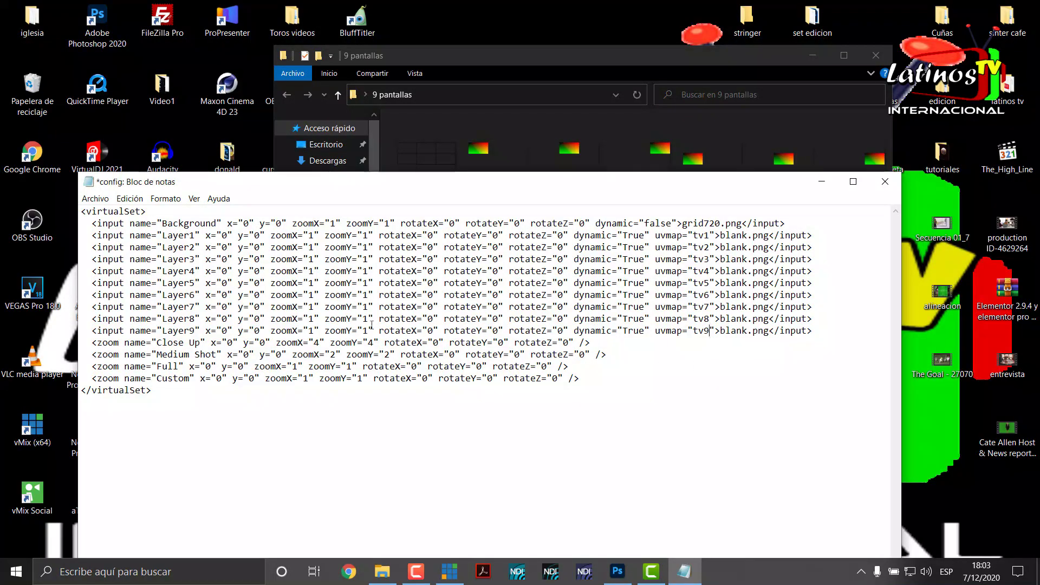
- Duplicate the Layer9 line directly below itself, indent the copy, and remove its uvmap attribute
left_click_drag(825, 332, 91, 330)
key("ctrl+c")
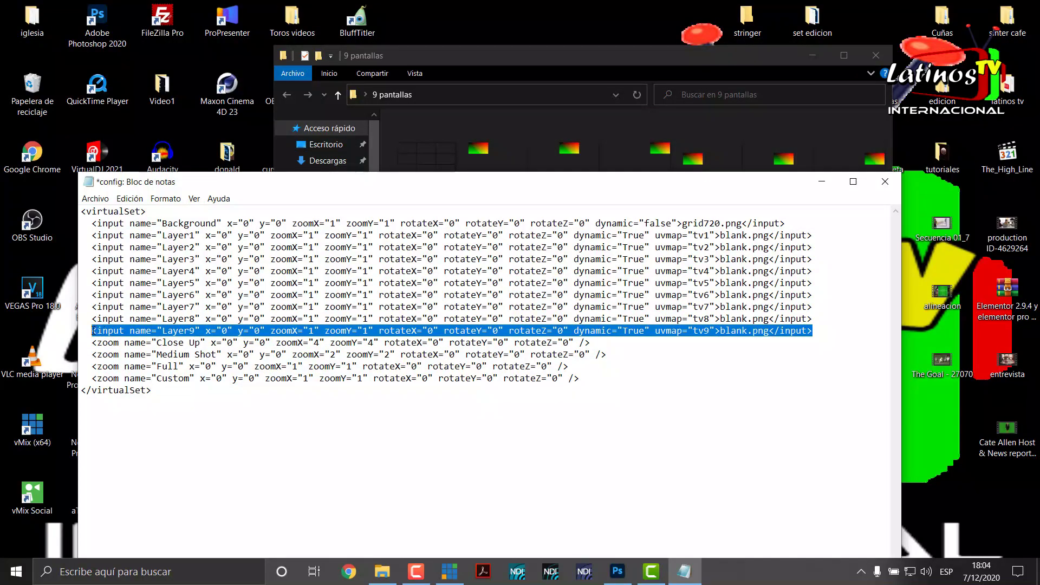
left_click(820, 335)
key("Return")
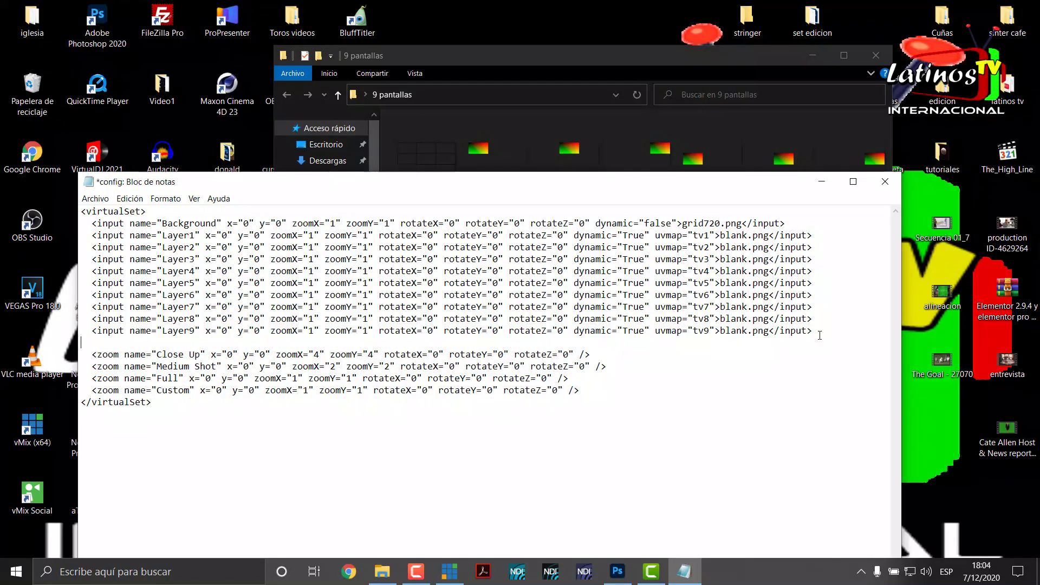
key("ctrl+v")
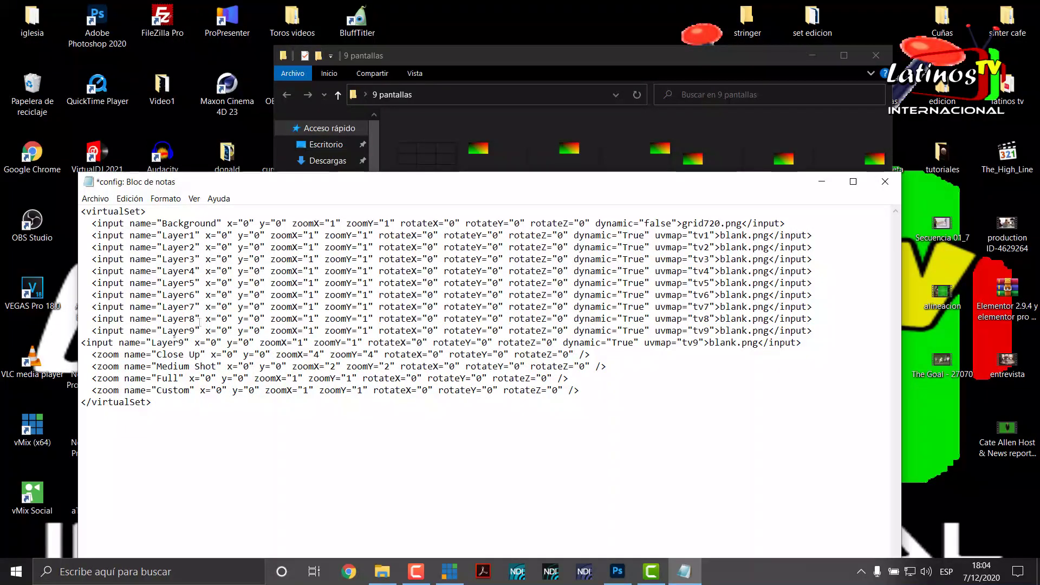
left_click(81, 342)
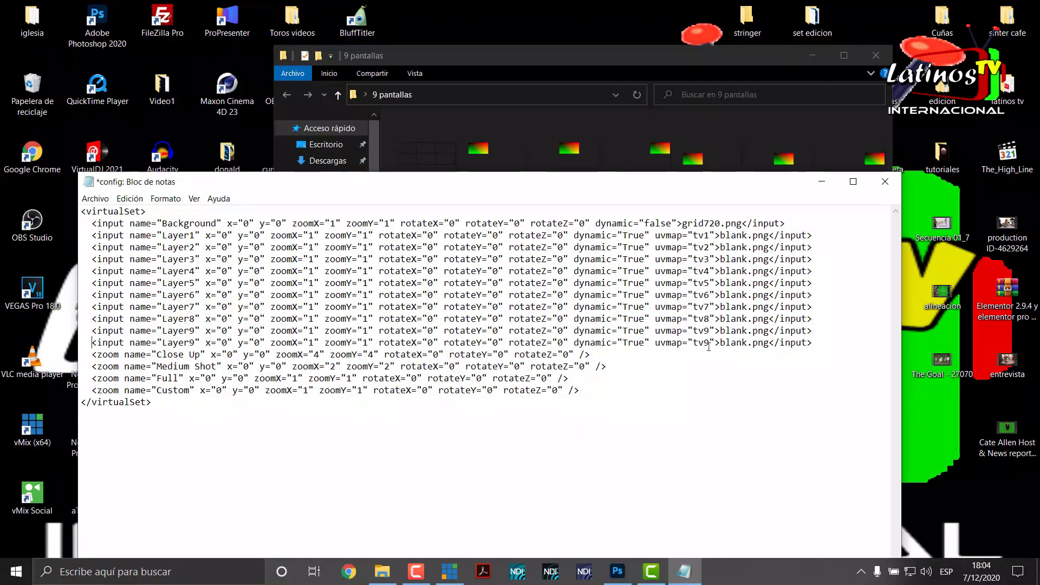
left_click_drag(716, 343, 652, 344)
key("Delete")
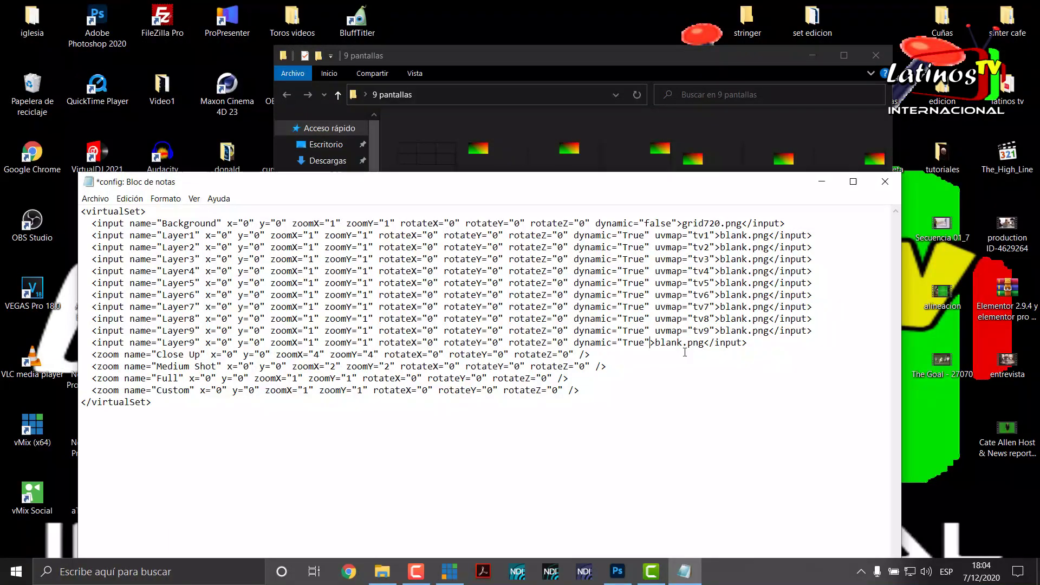
- Change the image file name in the duplicated Layer9 line to recuadros.png
left_click_drag(663, 184, 675, 205)
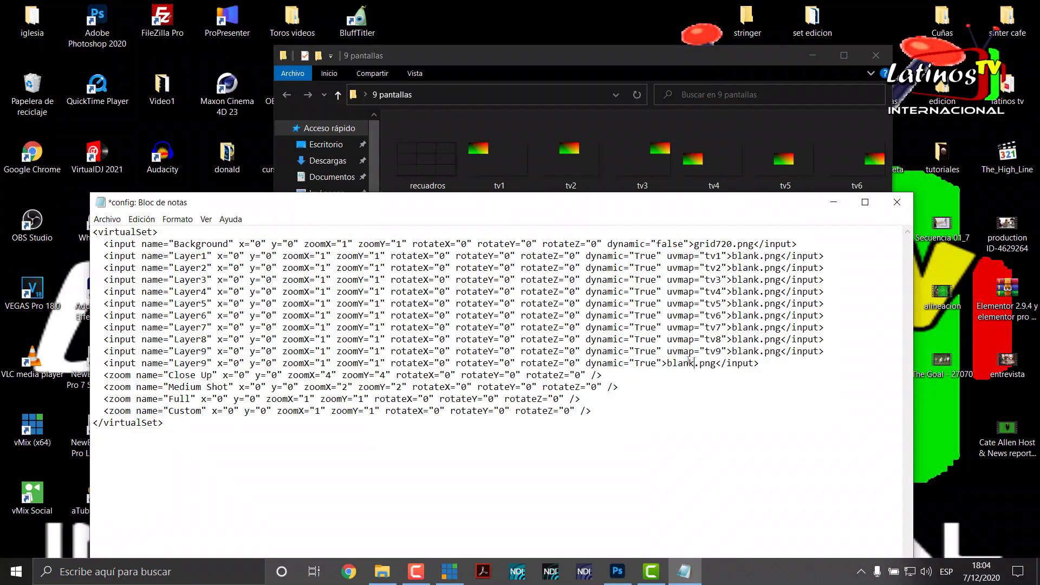
double_click(681, 362)
type("recuacros")
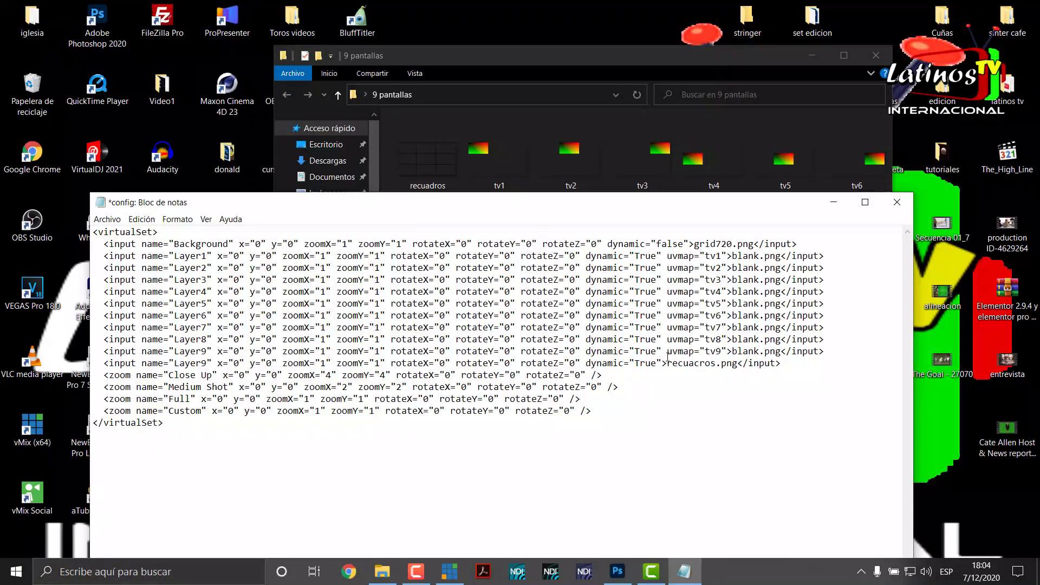
left_click(700, 363)
key("BackSpace")
type("d")
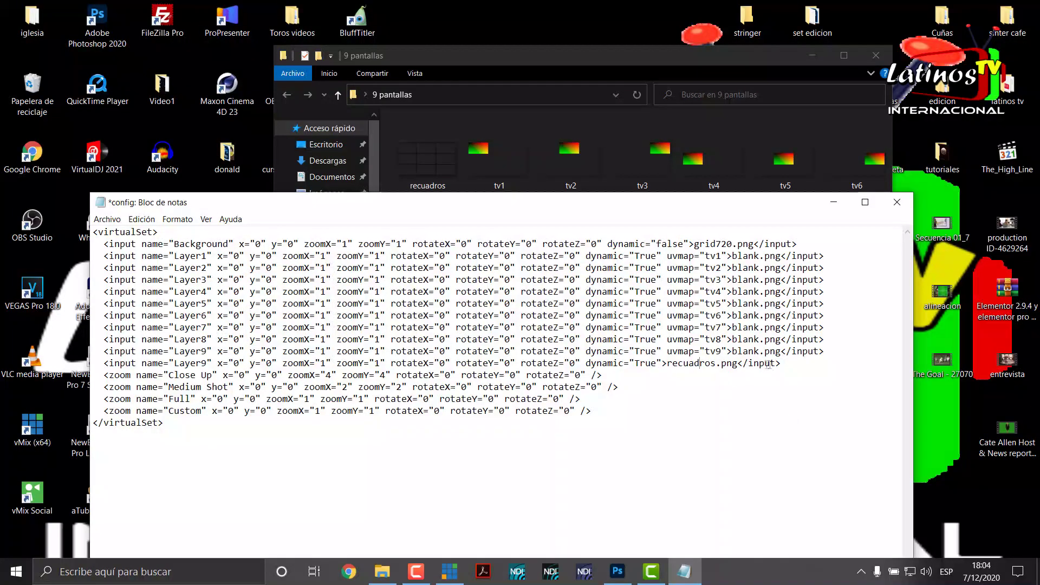
- Save the config file, then switch to vMix and swap the first input for a blank one
left_click(106, 220)
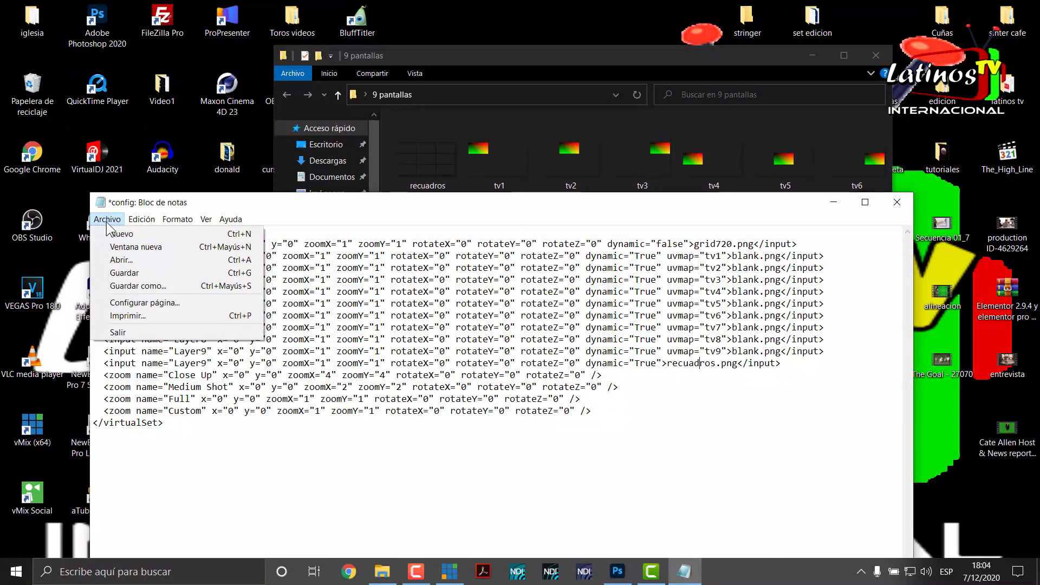
left_click(154, 272)
left_click(449, 571)
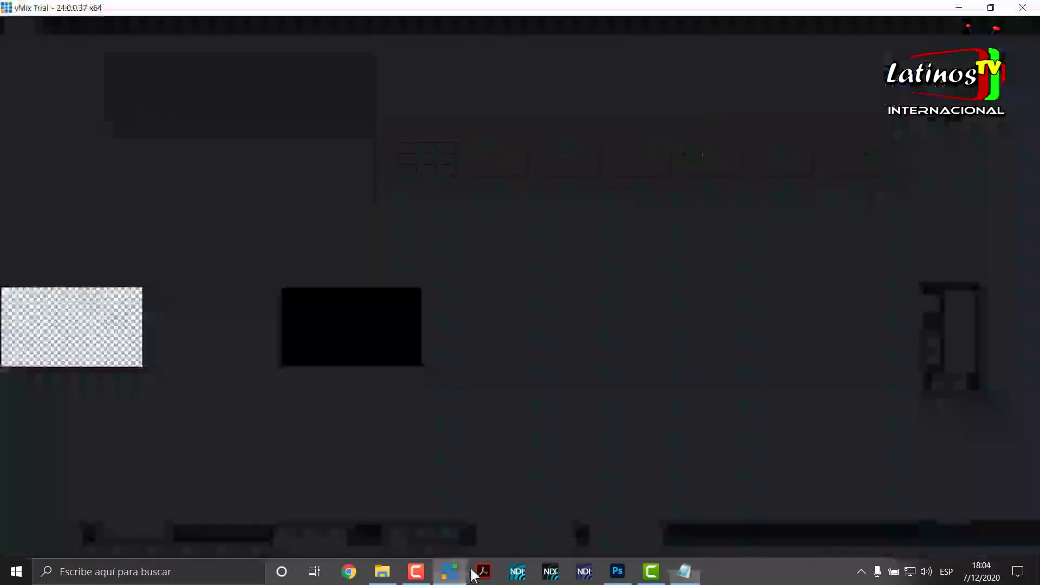
left_click(23, 372)
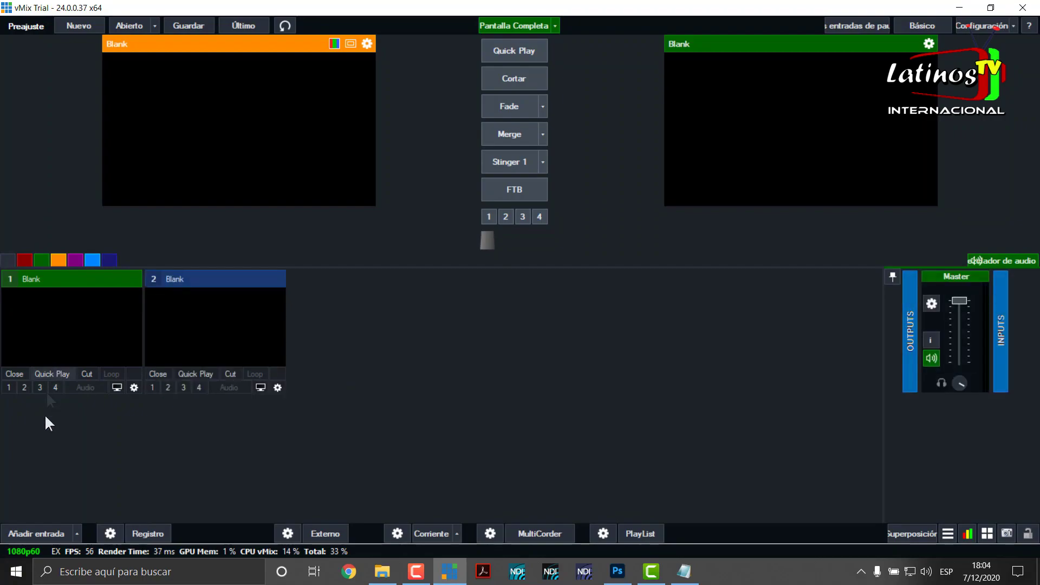
left_click(80, 532)
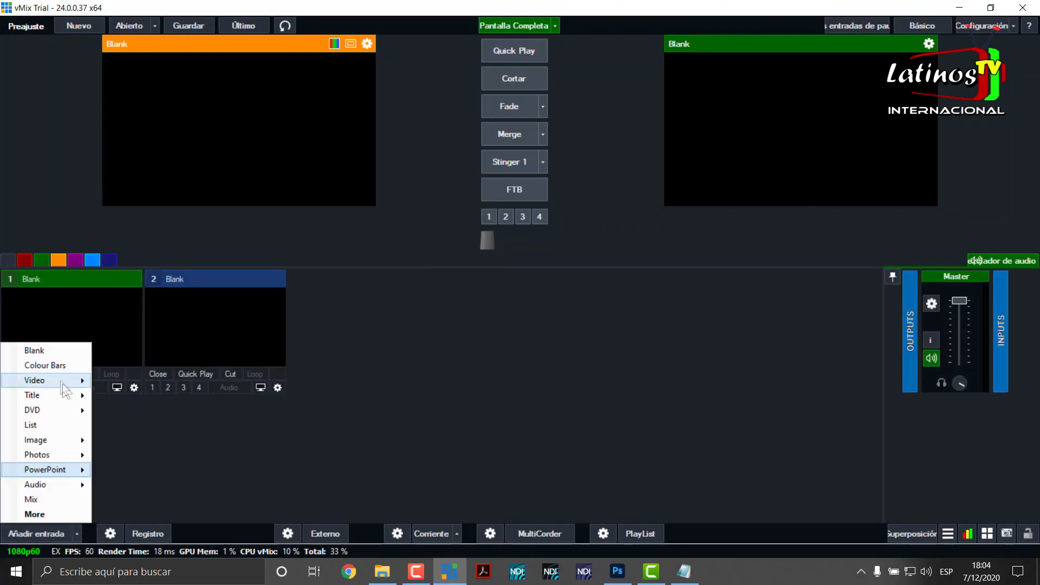
left_click(50, 352)
- Try to add a virtual set input from the 9 pantallas folder on the desktop
left_click(37, 532)
left_click(201, 423)
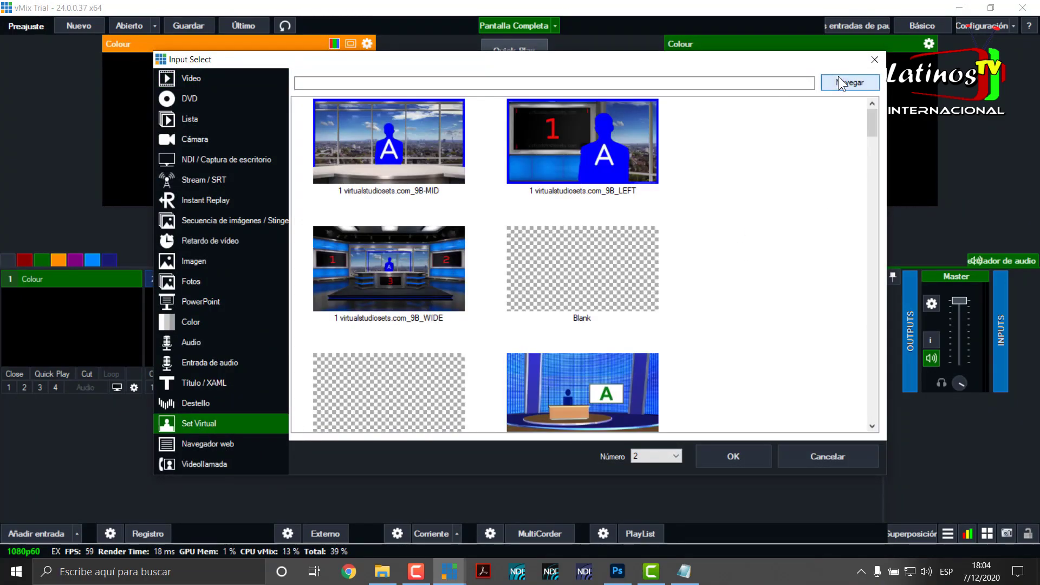
left_click(839, 80)
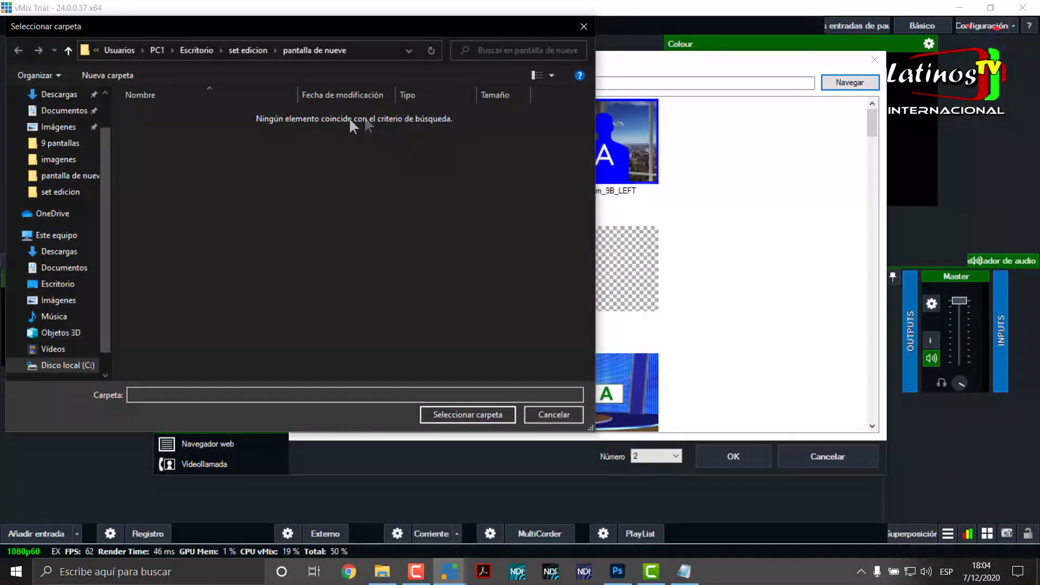
left_click(25, 283)
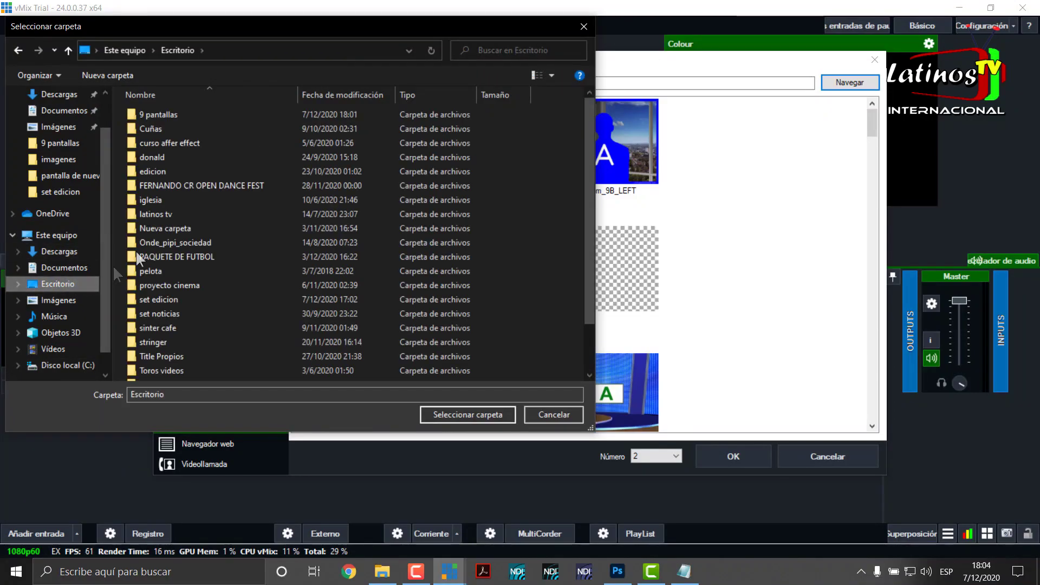
double_click(157, 114)
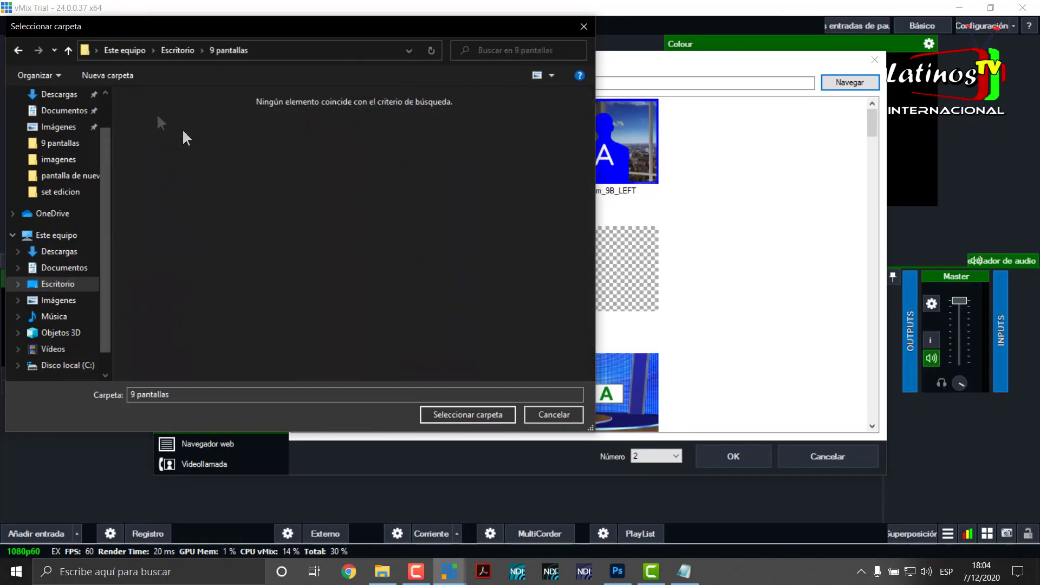
left_click(466, 413)
left_click(718, 455)
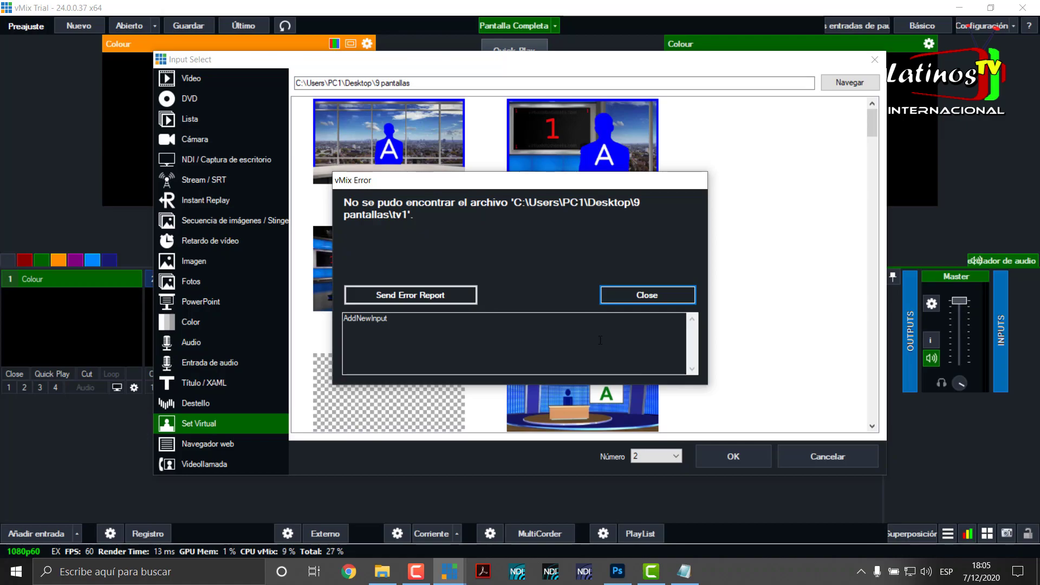
left_click(646, 294)
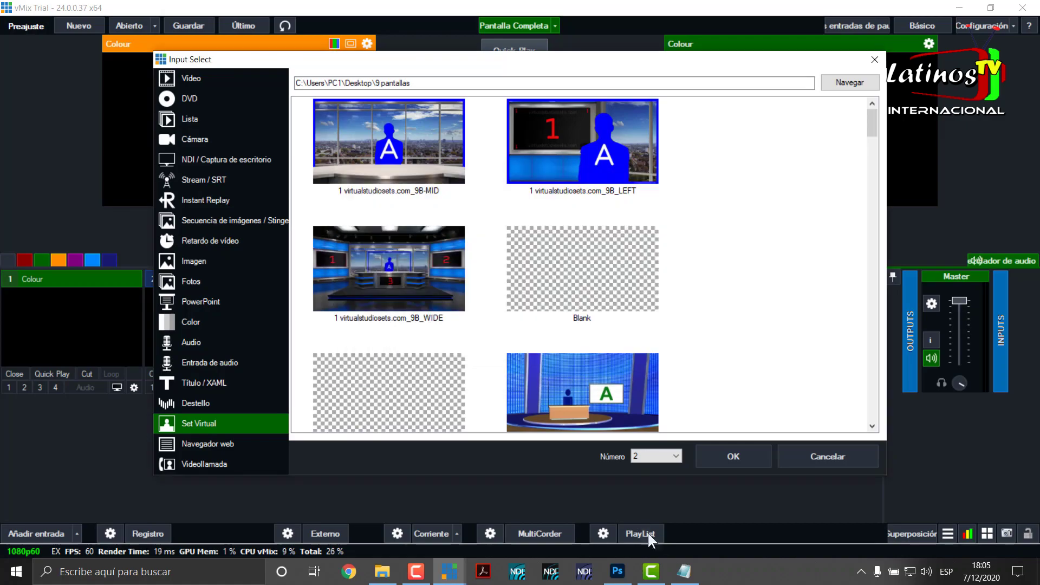
- In the Notepad config file, append .png to Layer1's uvmap value tv1 and copy that extension
left_click(684, 572)
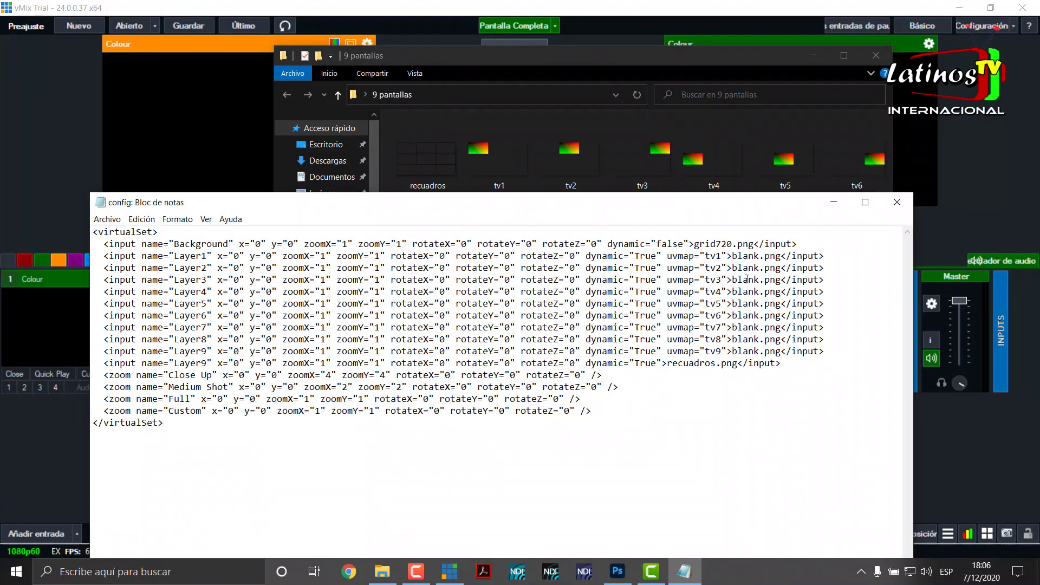
type(".png")
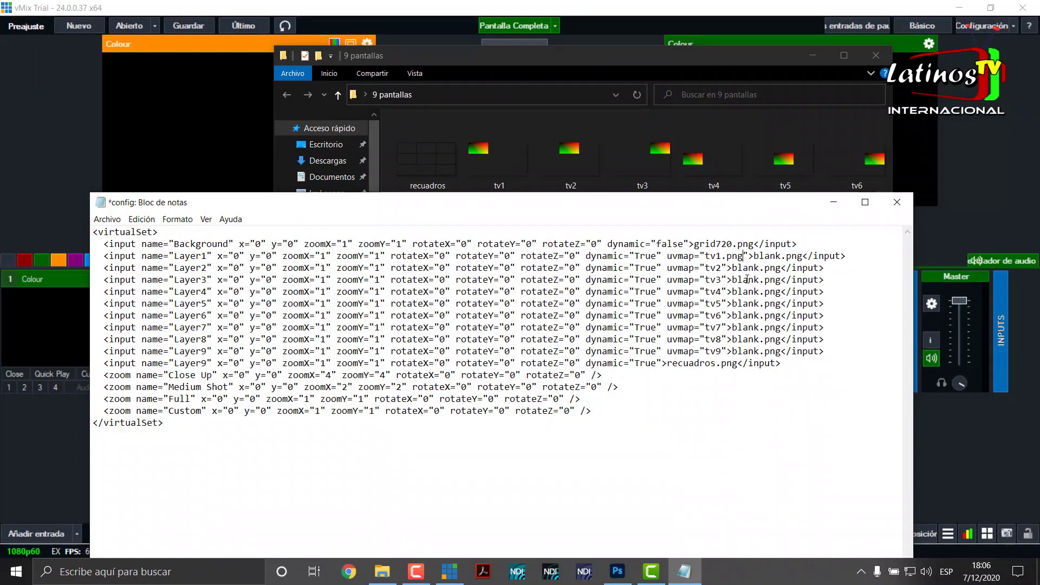
key("shift+Left")
key("shift+Left")
key("shift+Left")
key("shift+Left")
key("ctrl+c")
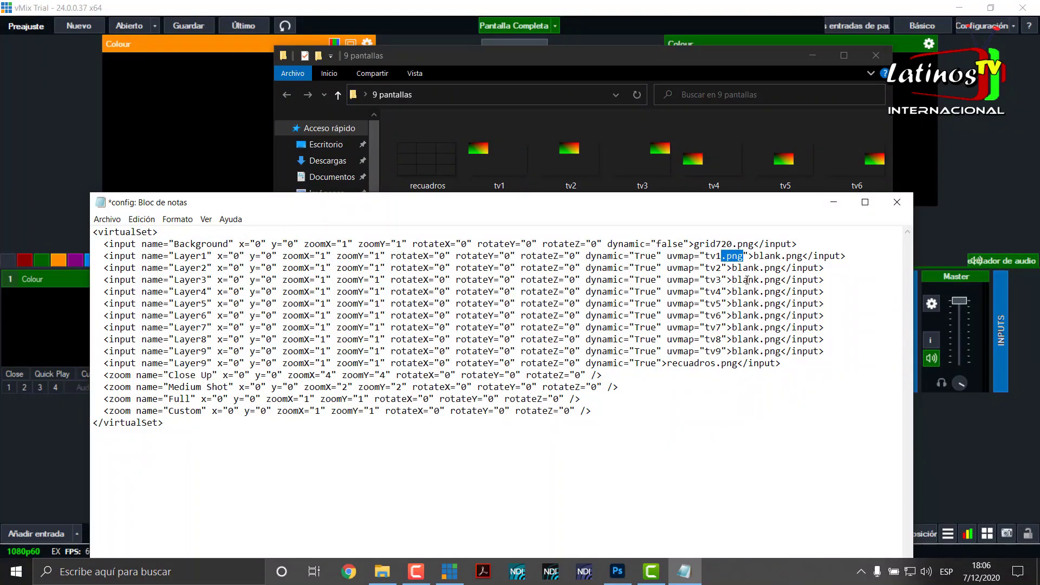
- Append .png to the uvmap values tv2 through tv9 and save the config file
left_click(722, 267)
key("ctrl+v")
left_click(723, 280)
key("ctrl+v")
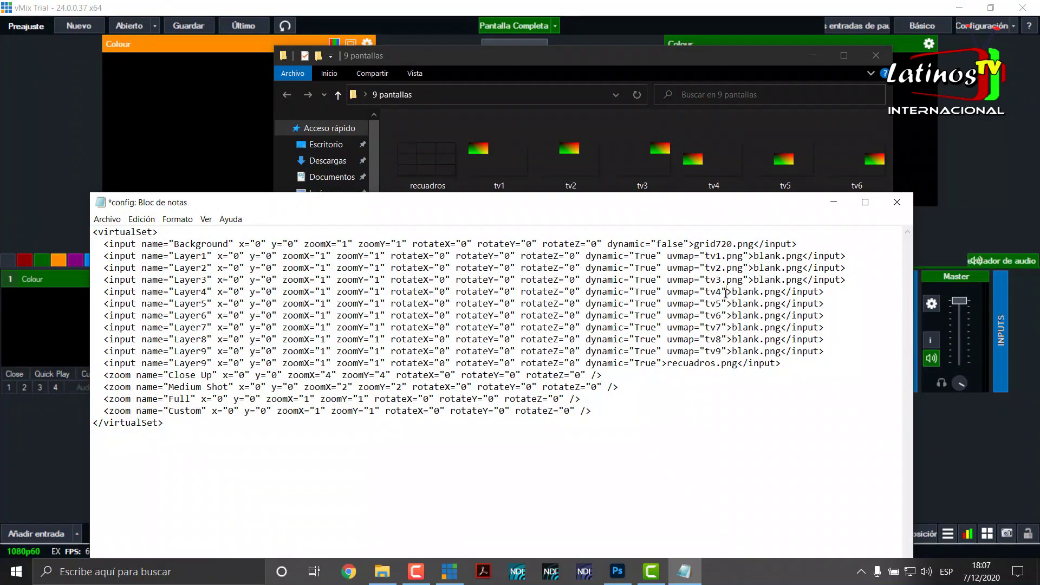
left_click(723, 293)
key("ctrl+v")
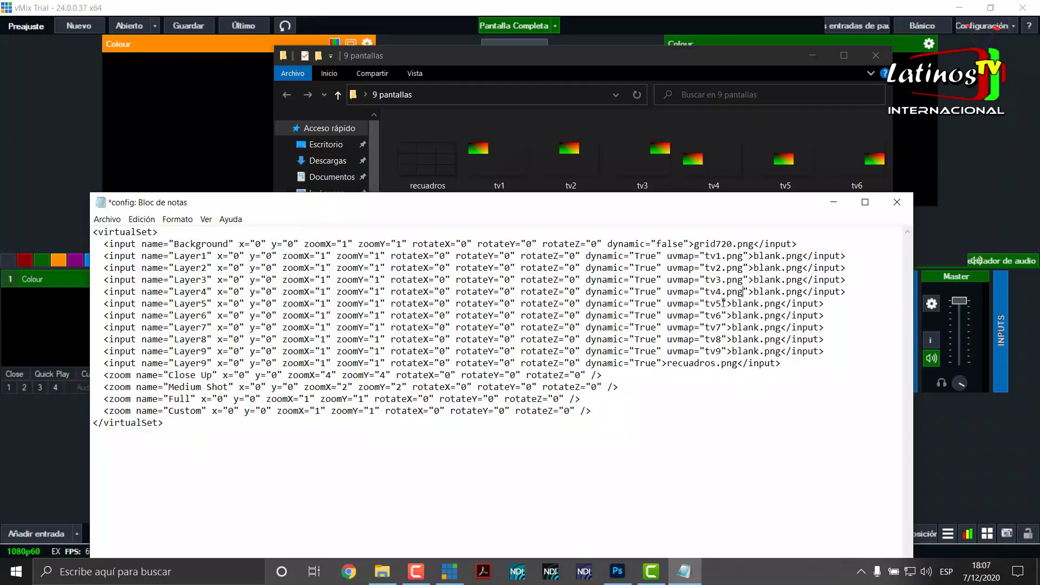
left_click(724, 304)
key("ctrl+v")
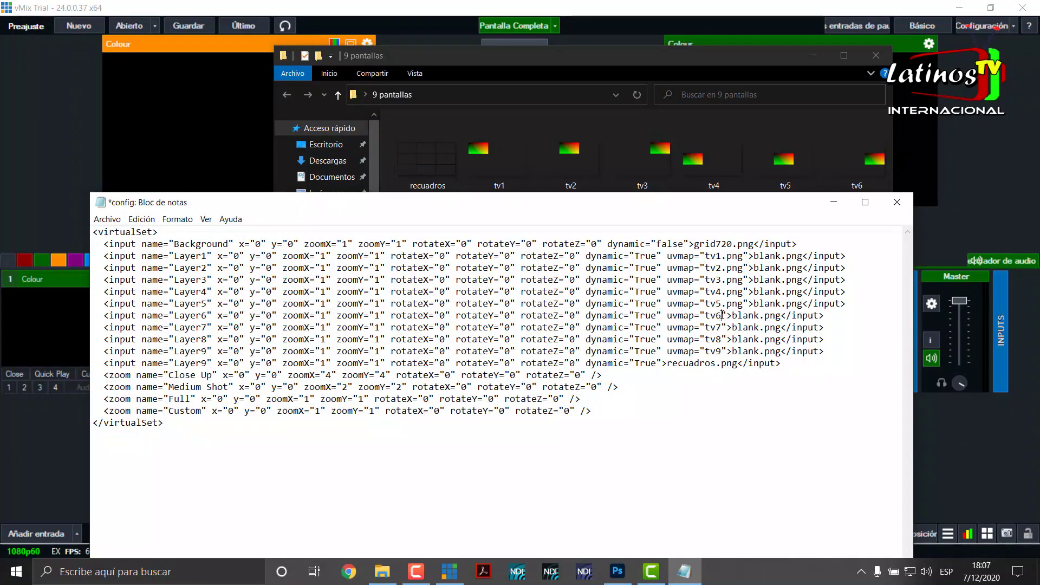
left_click(722, 315)
key("ctrl+v")
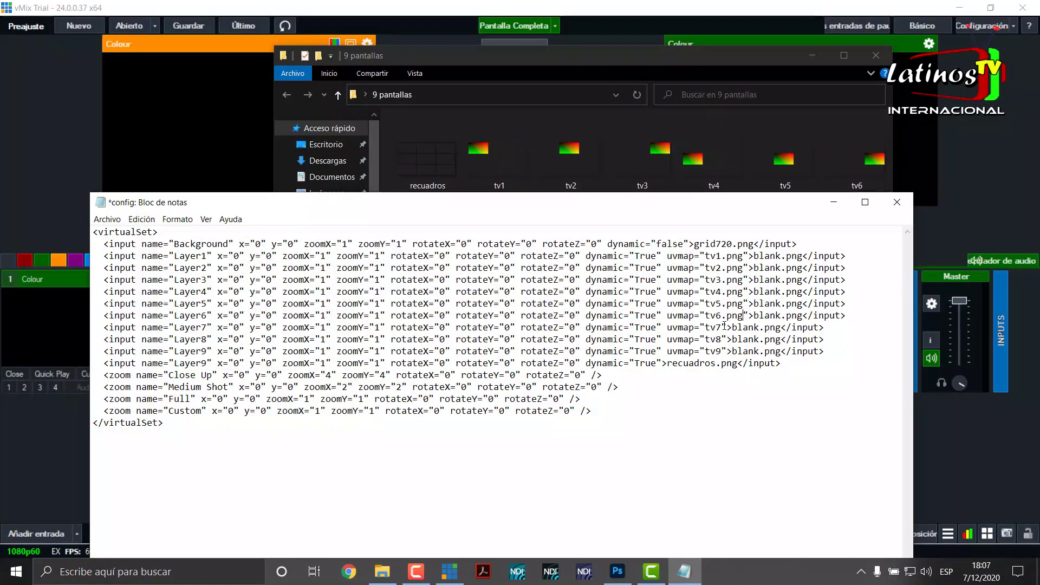
left_click(723, 326)
key("ctrl+v")
left_click(722, 340)
key("ctrl+v")
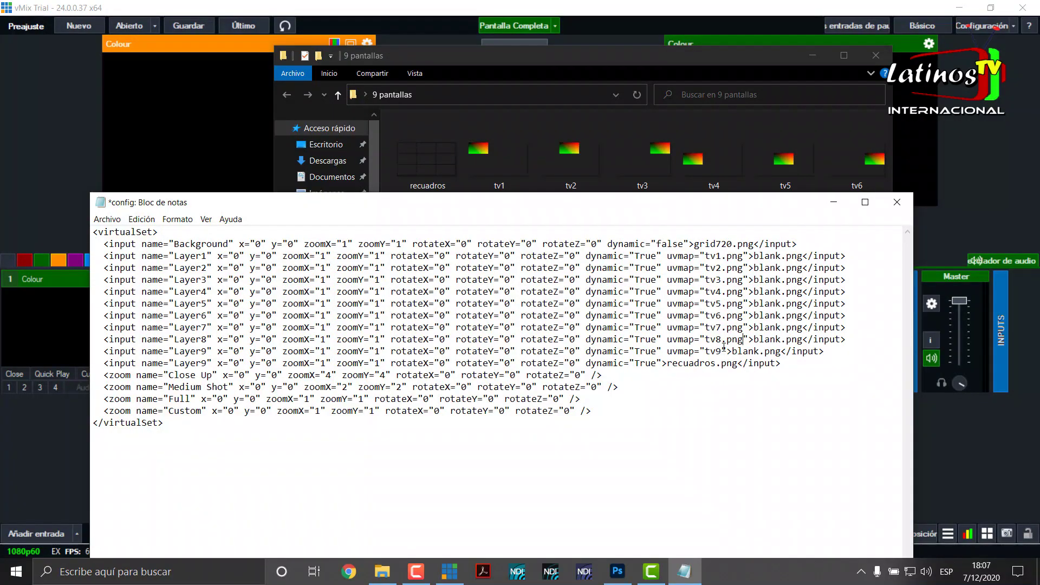
type(".png")
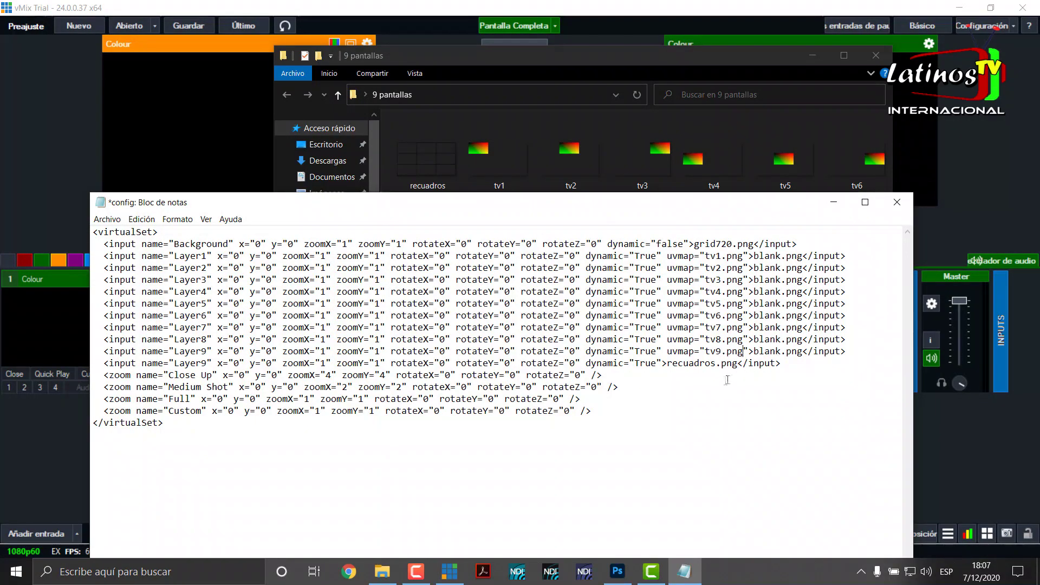
left_click(107, 219)
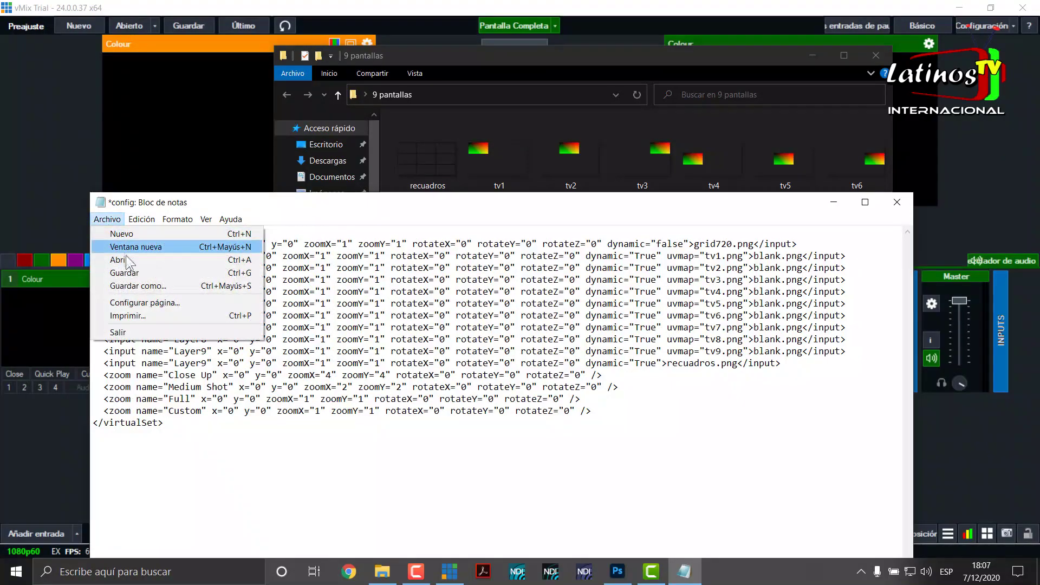
left_click(136, 272)
- Return to vMix and retry adding the 9 pantallas folder as a virtual set, then dismiss the input selection
left_click(64, 457)
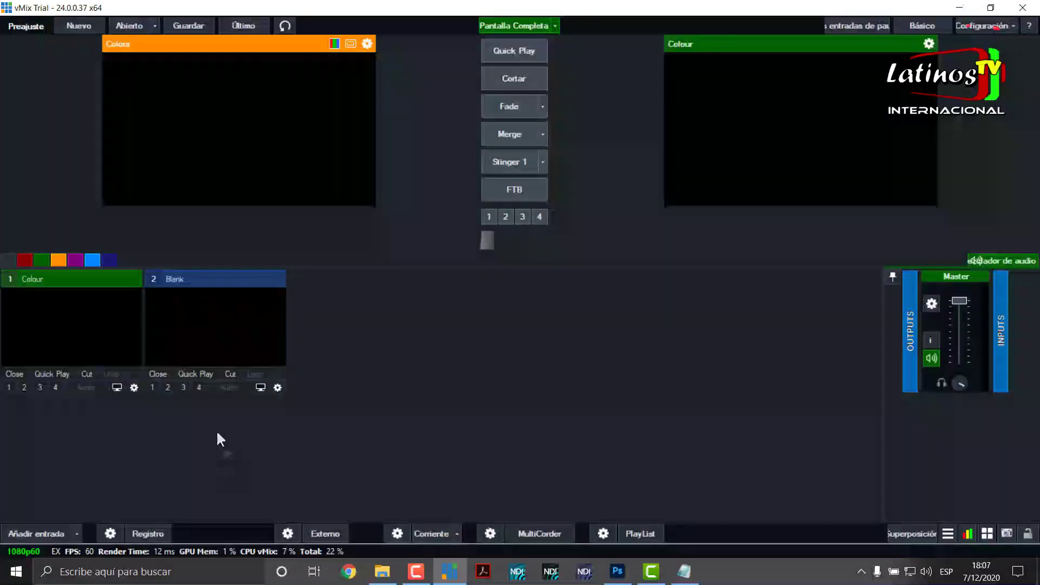
left_click(52, 530)
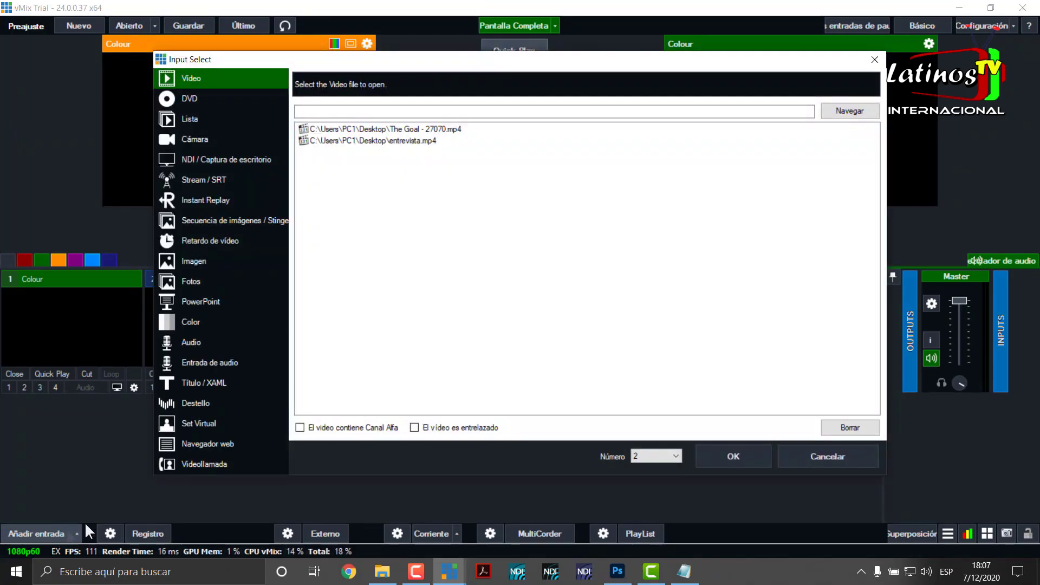
left_click(206, 423)
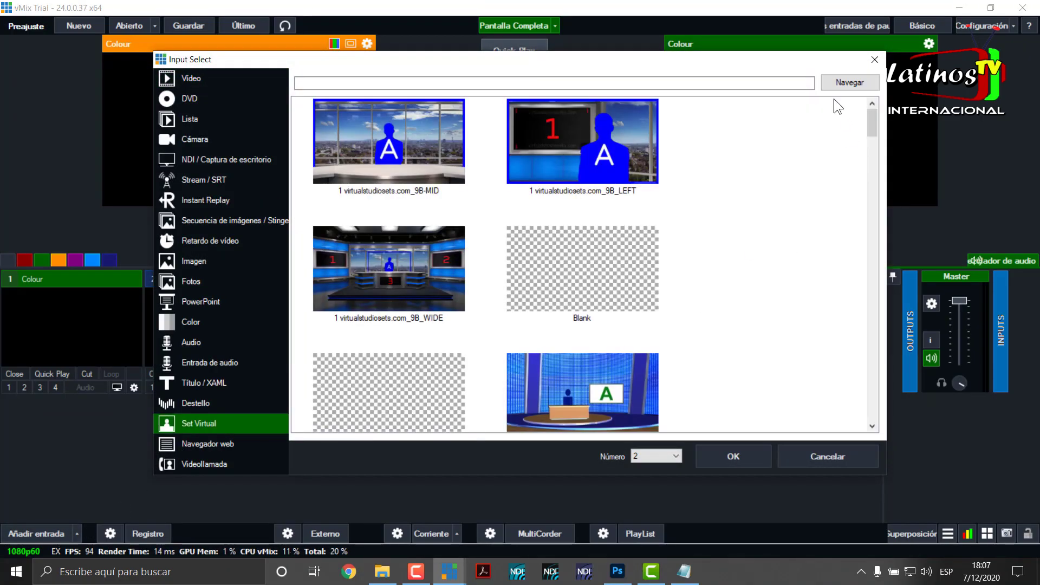
left_click(846, 82)
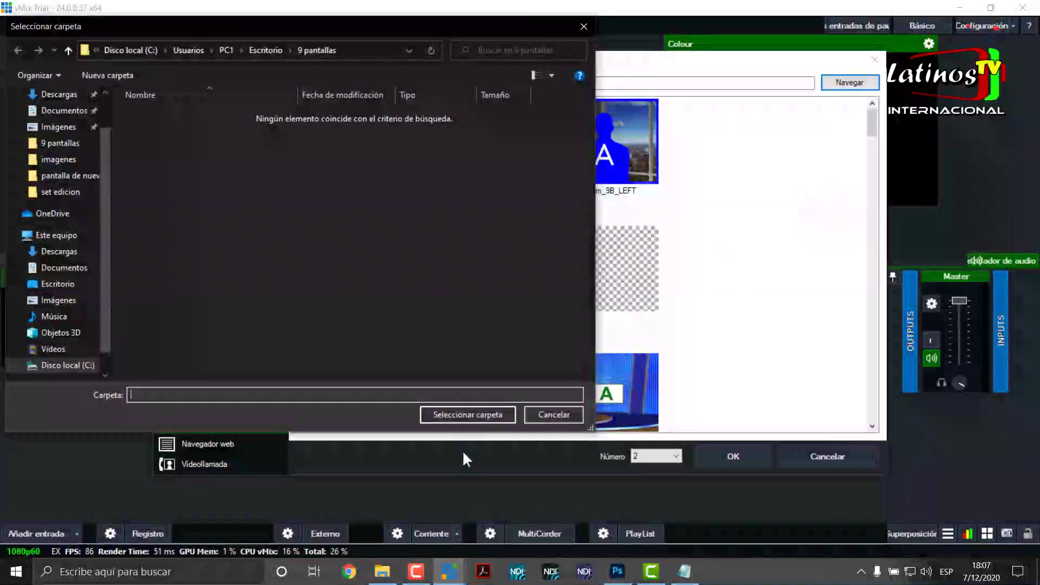
left_click(469, 413)
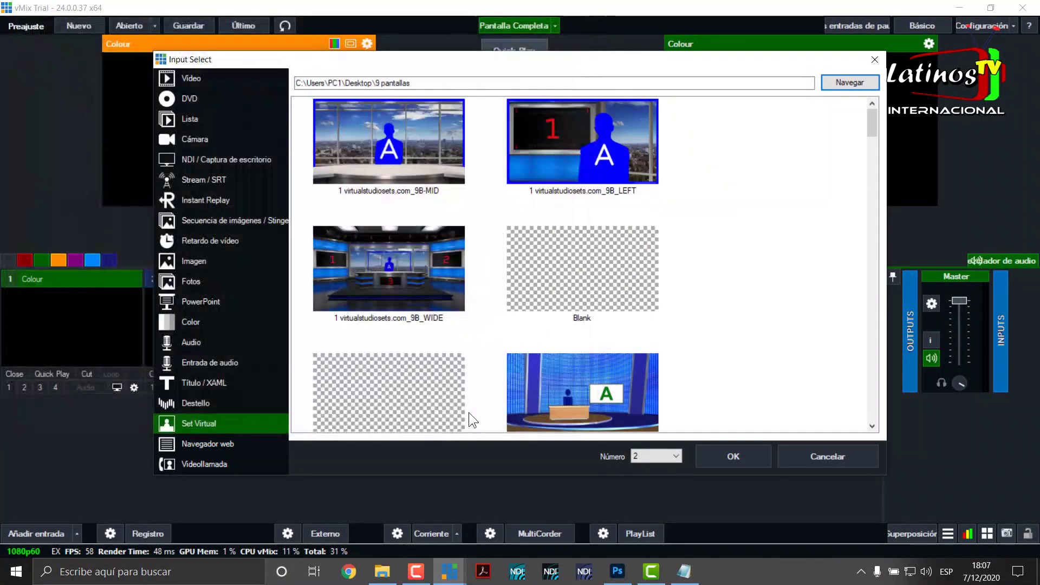
left_click(725, 458)
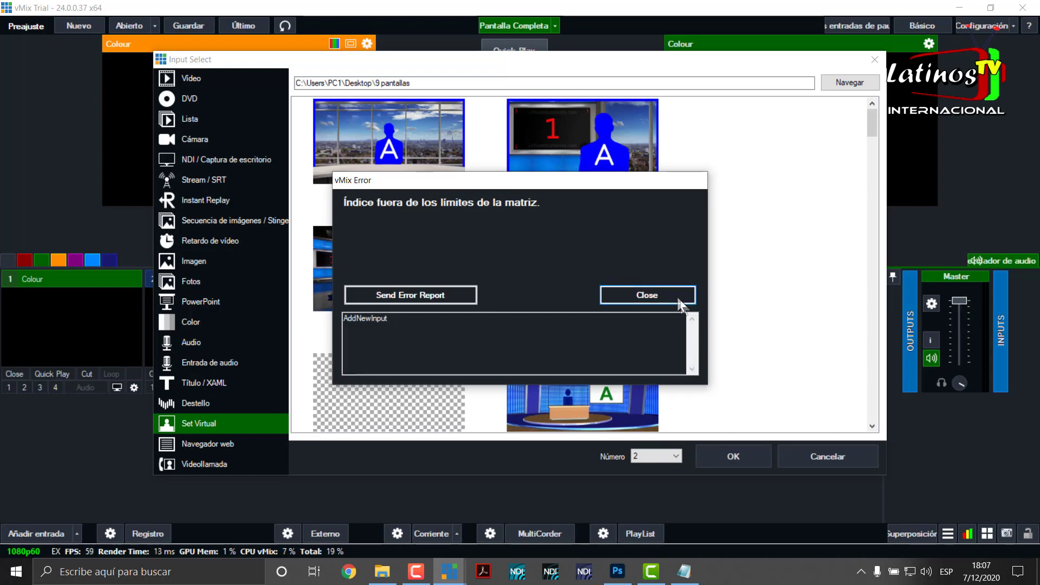
left_click(632, 294)
left_click(828, 457)
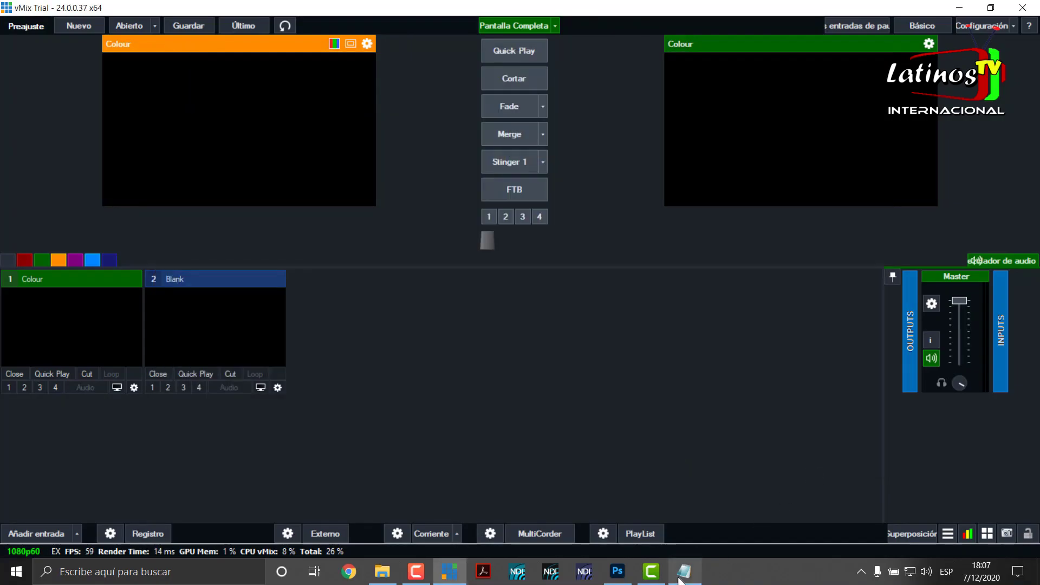
- Reopen the config file in Notepad and insert an empty line below the Layer10 line
left_click(685, 572)
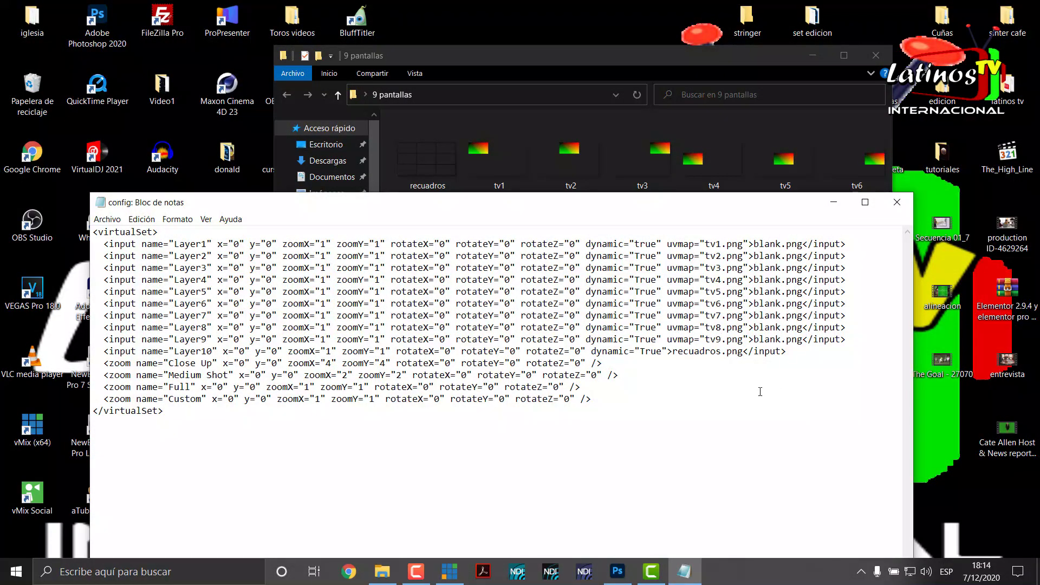
left_click(794, 352)
key("Return")
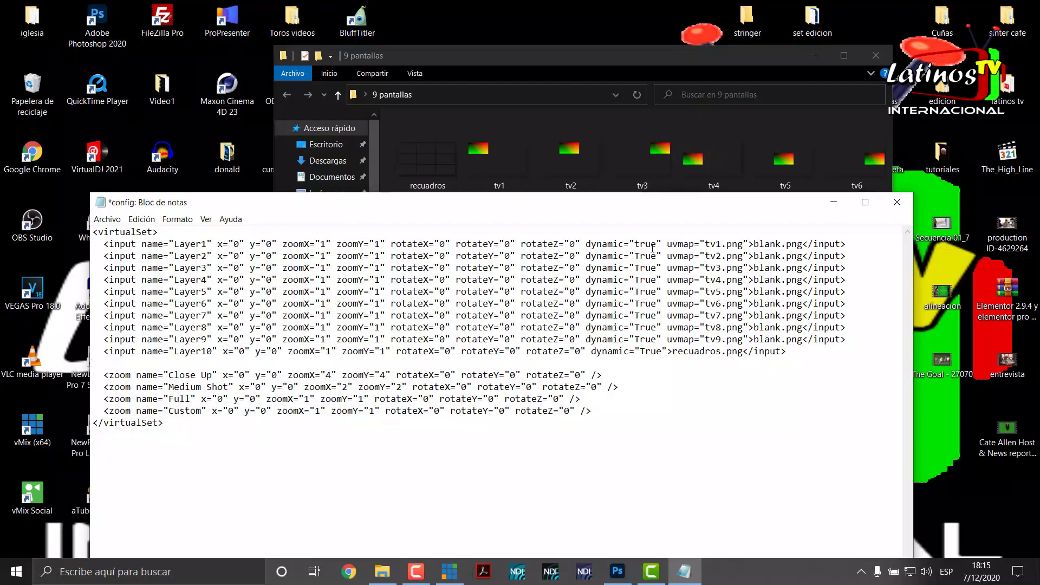
left_click_drag(744, 207, 758, 320)
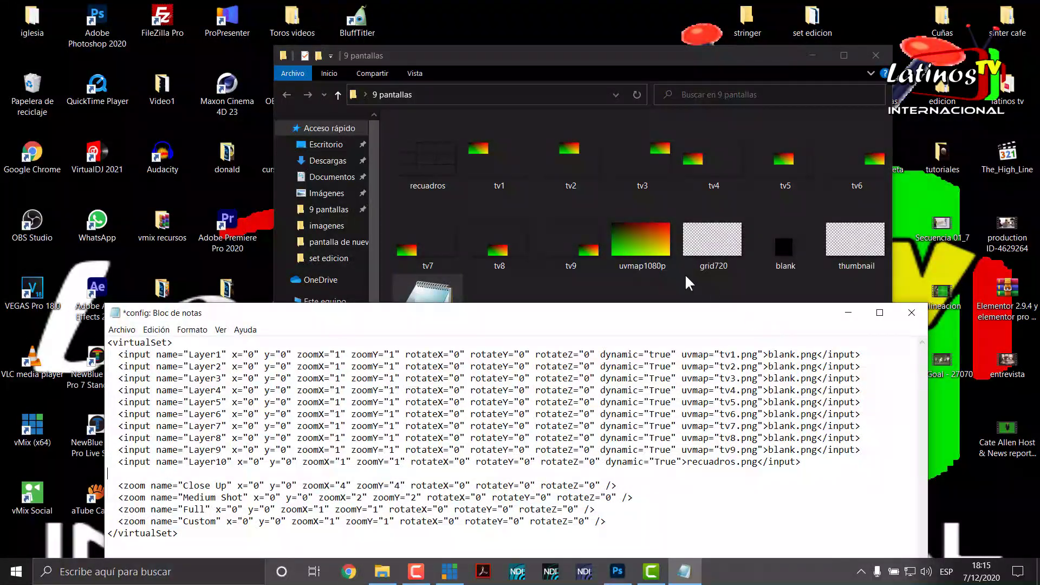
left_click_drag(696, 315, 697, 275)
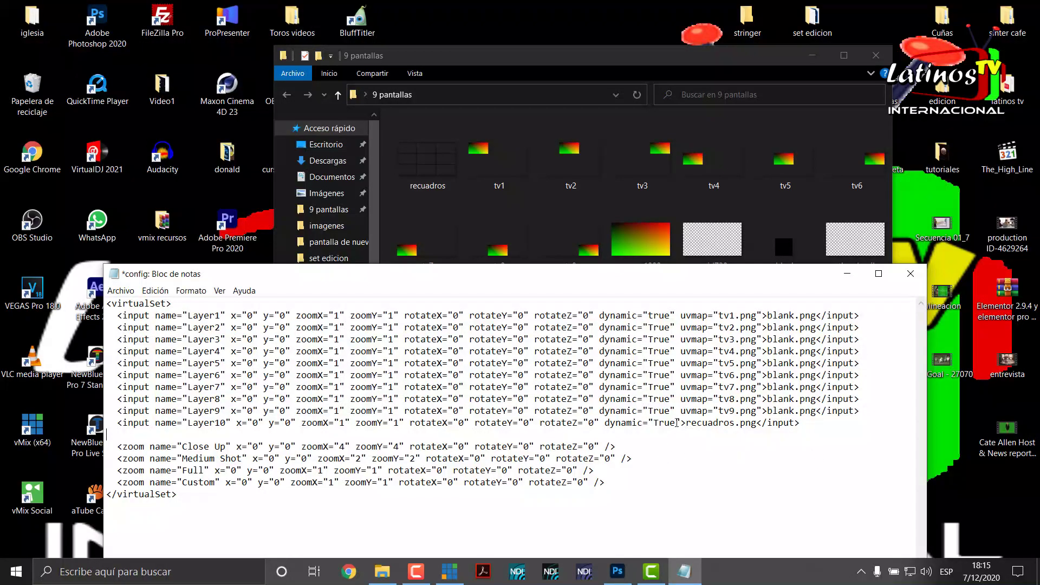
- Set the dynamic attribute of Layer10 to false, save the config file, and return to vMix
left_click_drag(677, 423, 656, 426)
type("false")
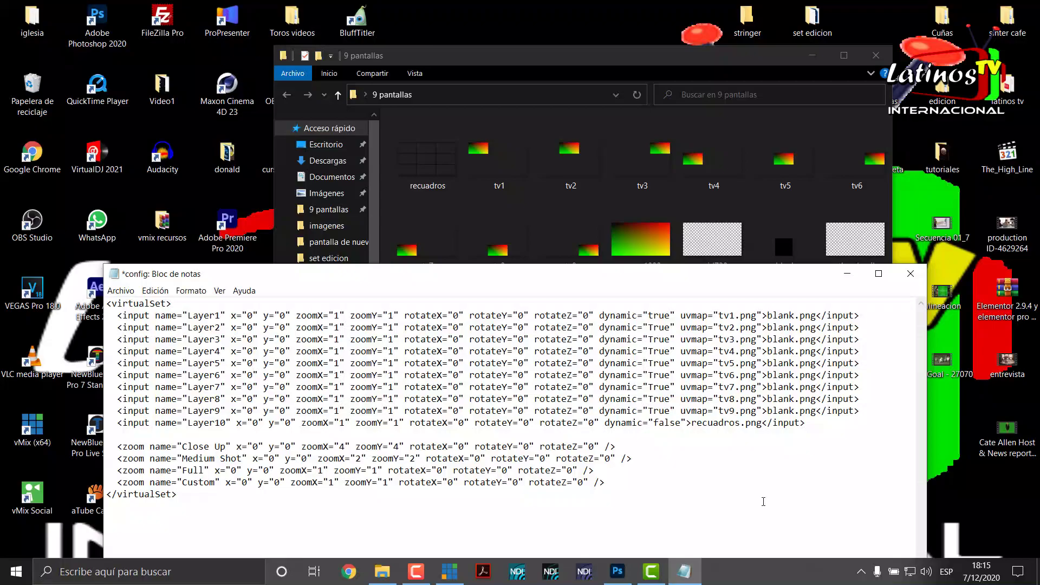
left_click(120, 291)
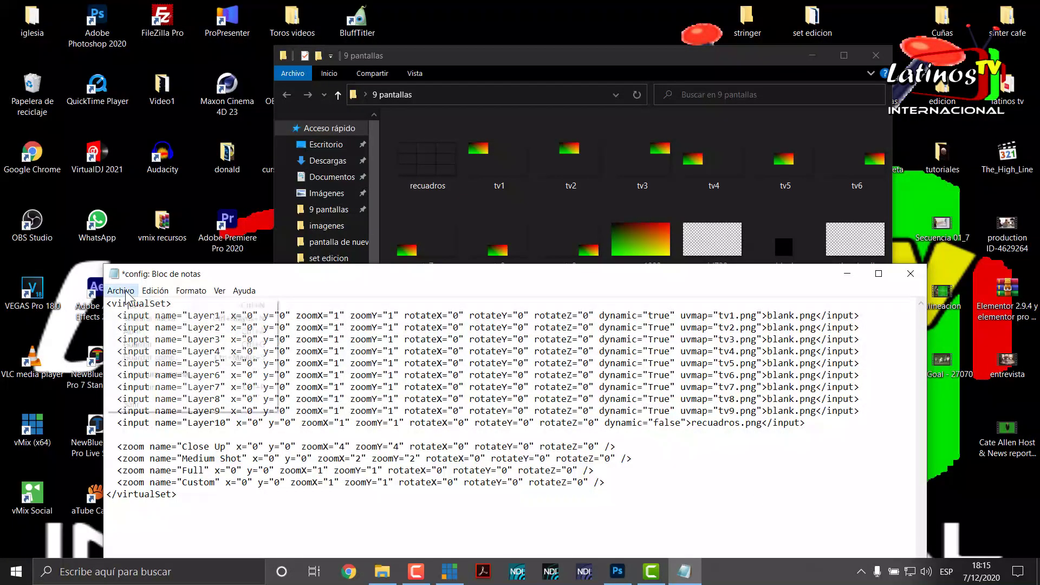
left_click(147, 345)
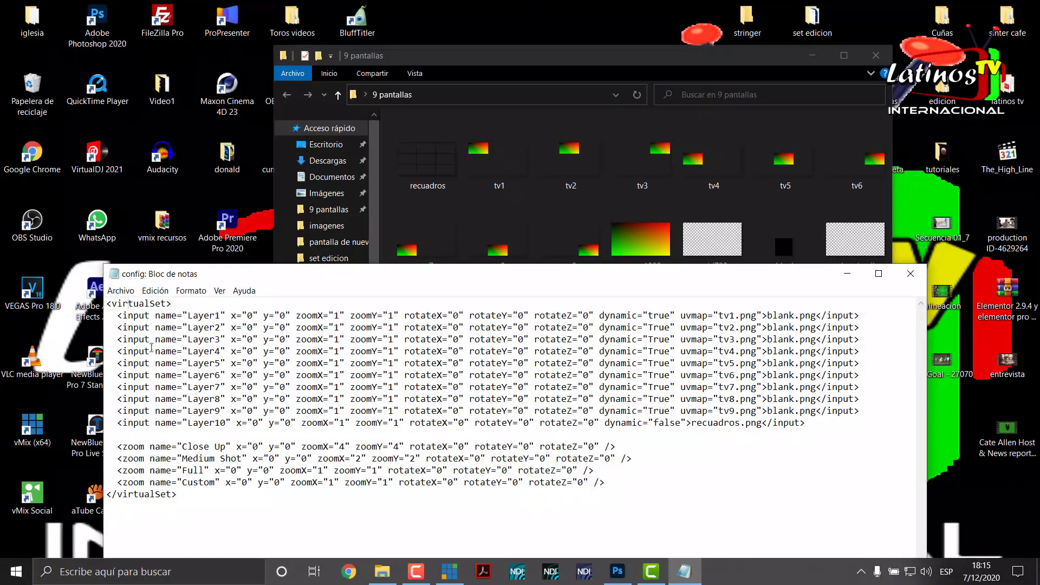
left_click(455, 569)
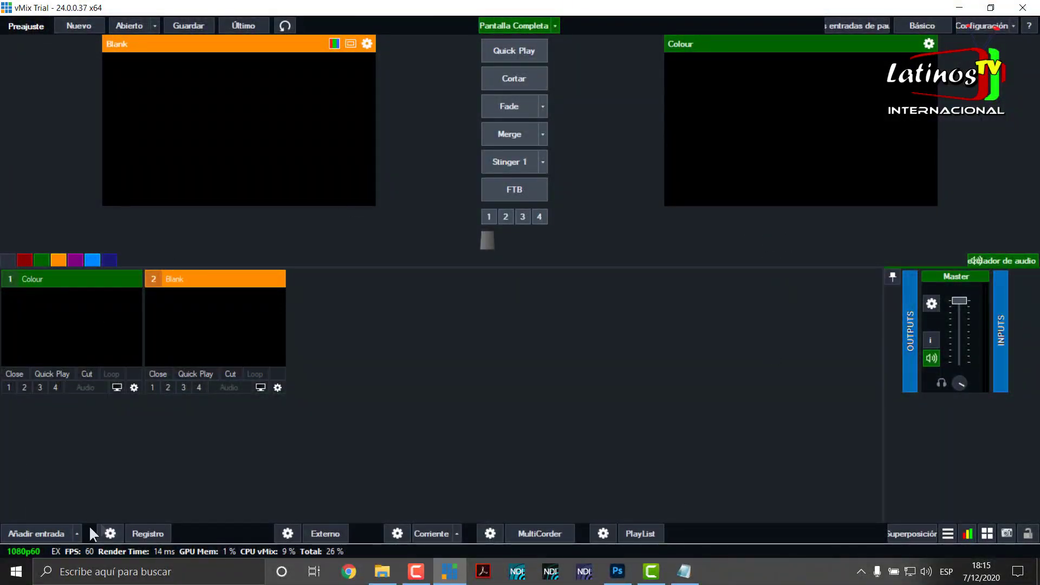
- Add the 9 pantallas folder from the desktop as a virtual set input
left_click(26, 532)
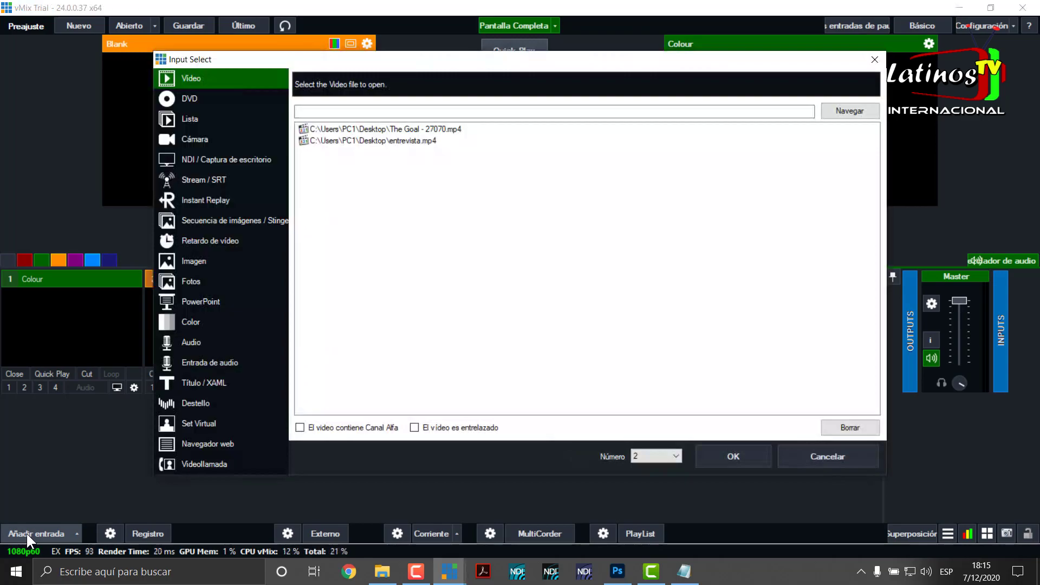
left_click(204, 420)
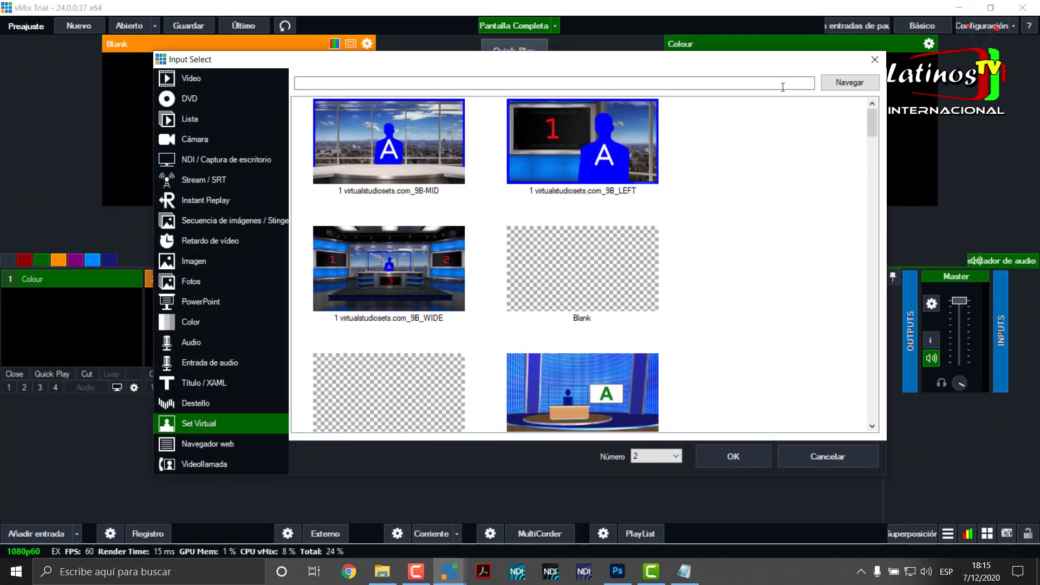
left_click(849, 83)
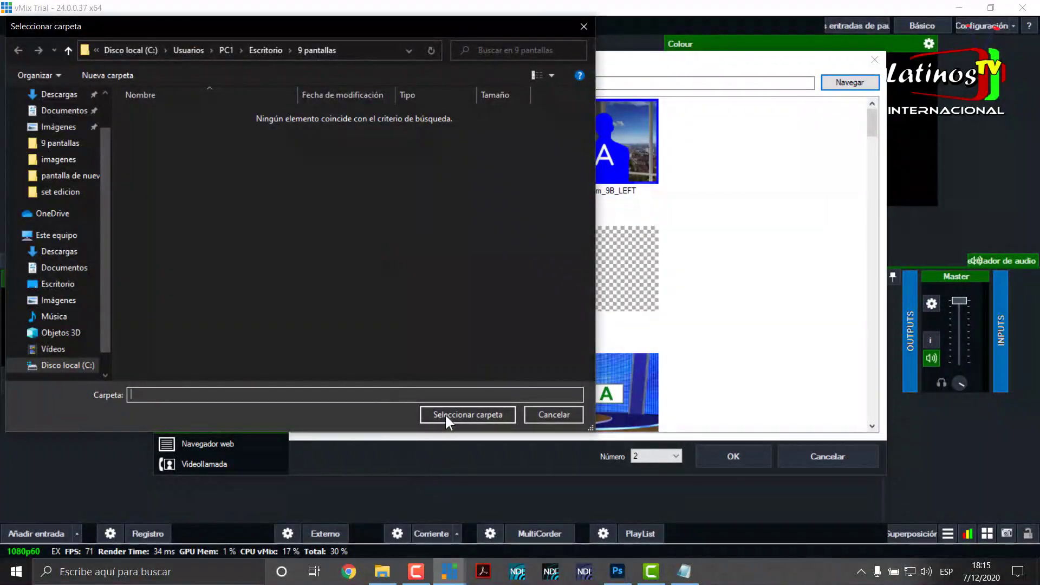
left_click(446, 418)
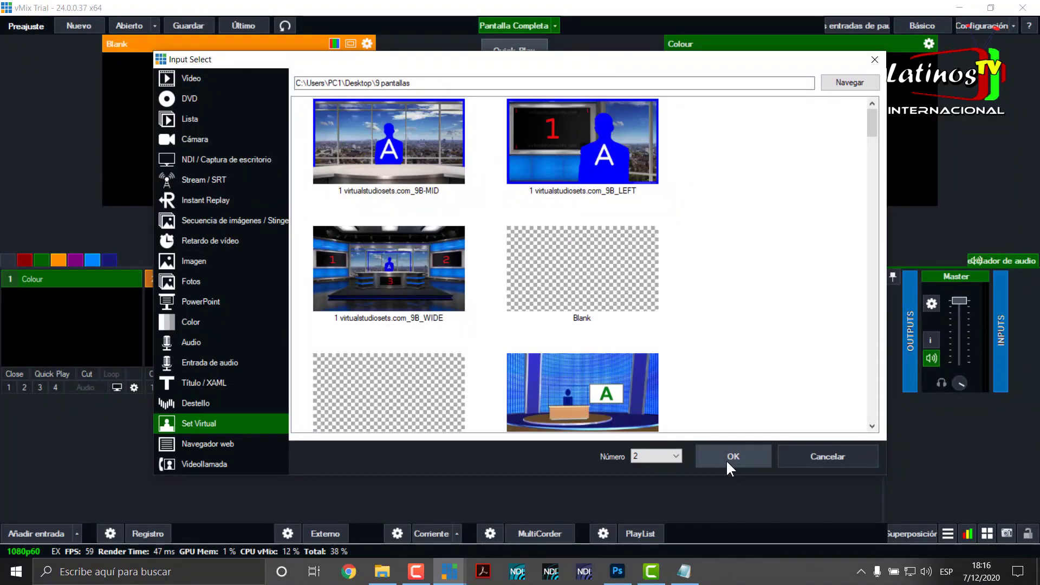
left_click(727, 461)
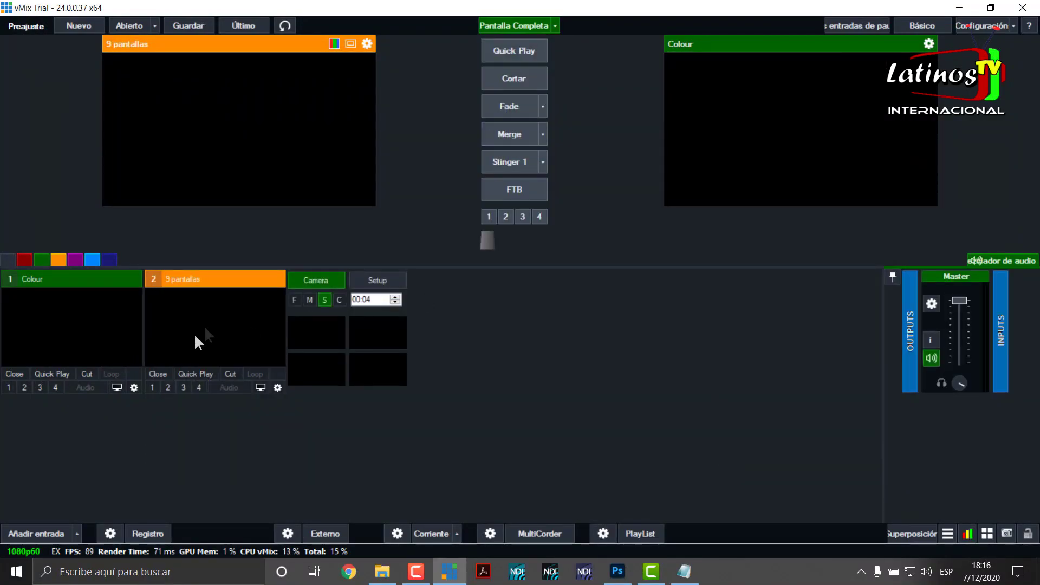
- Show the layer setup of the 9 pantallas virtual set and select Layer10
left_click(378, 280)
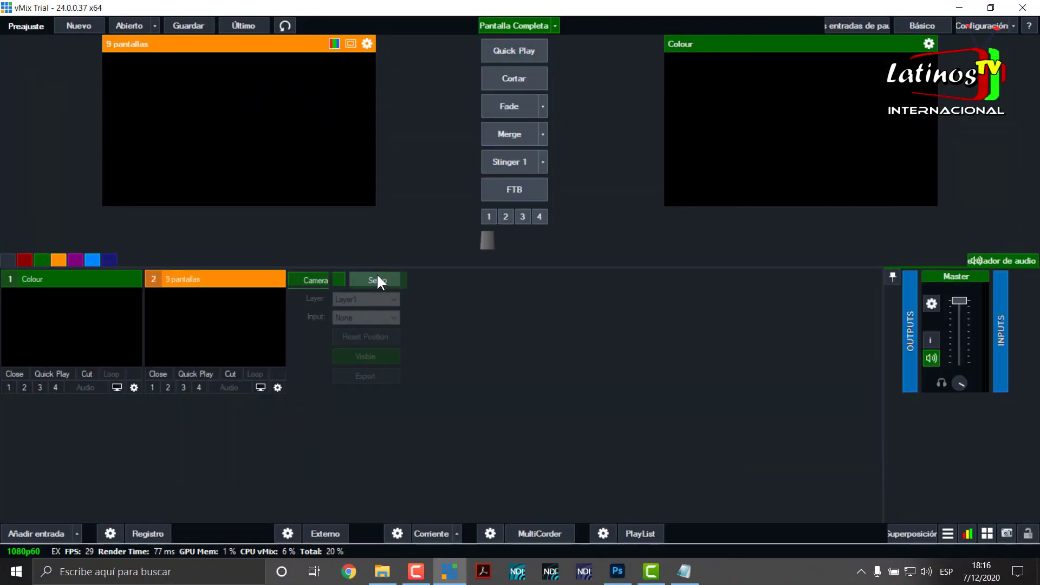
left_click(390, 298)
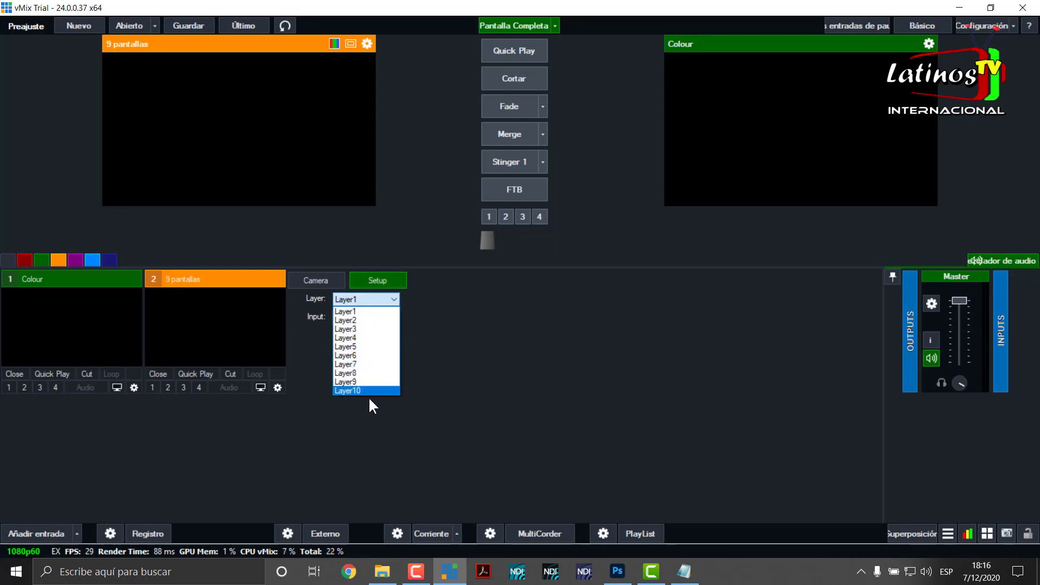
left_click(360, 391)
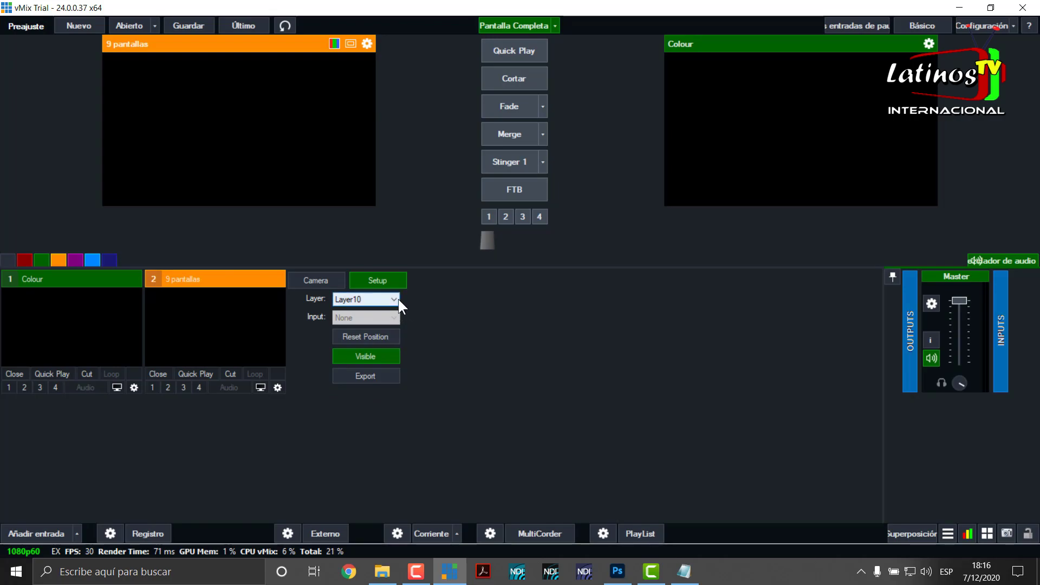
- Check the config file and the image files in the 9 pantallas folder, and return to vMix
left_click(684, 574)
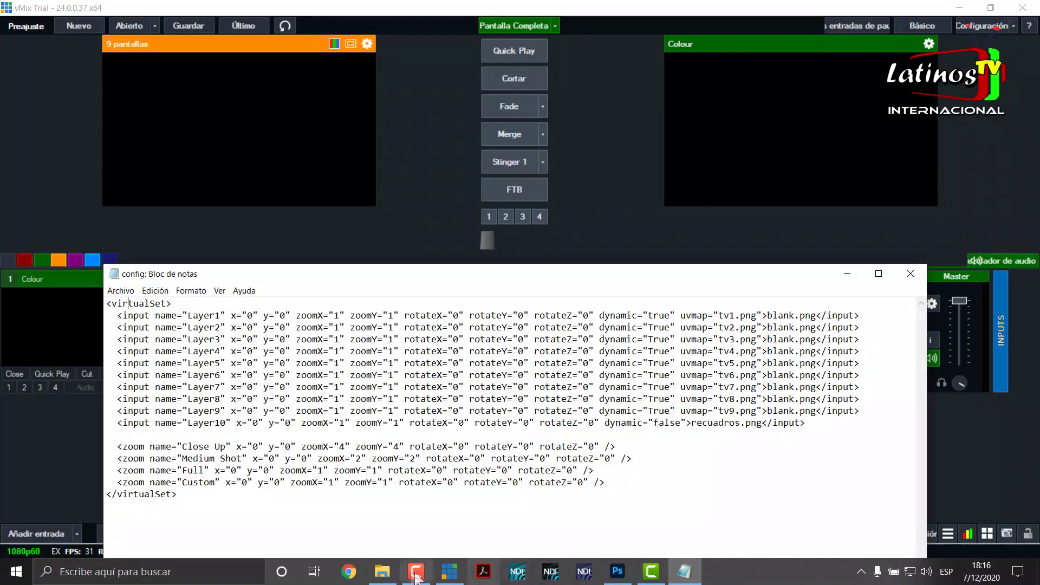
left_click(391, 574)
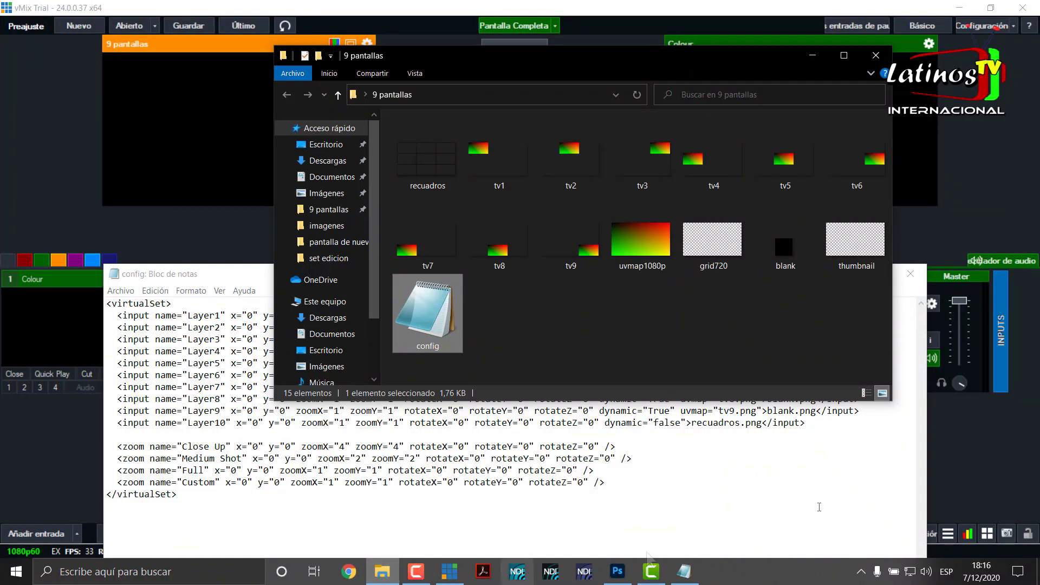
left_click(823, 57)
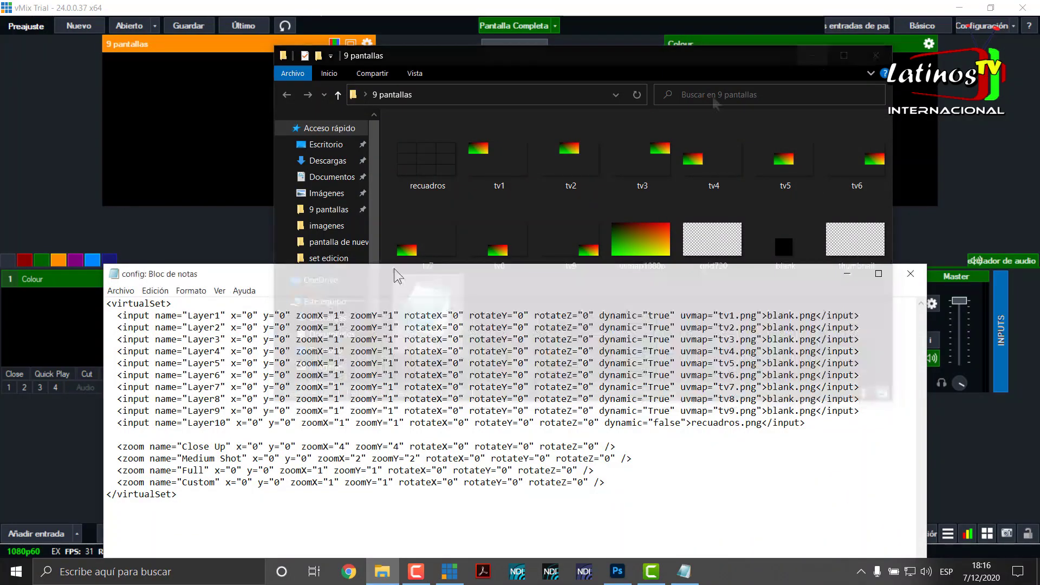
left_click(38, 457)
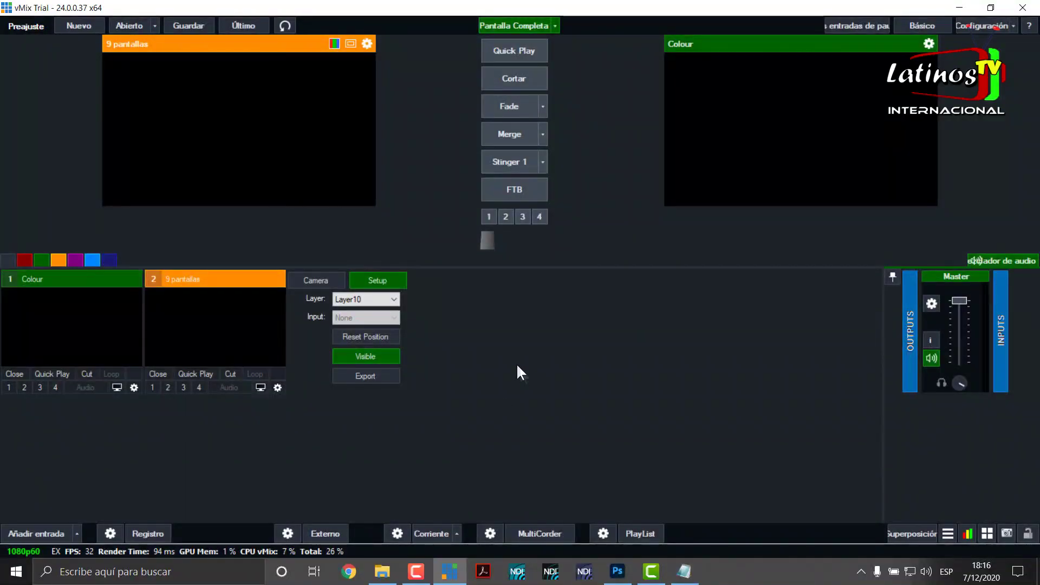
- Add the video The Goal - 27070.mp4 from the desktop as an input and restore vMix to full screen
left_click(991, 8)
left_click_drag(956, 357, 604, 414)
left_click(892, 25)
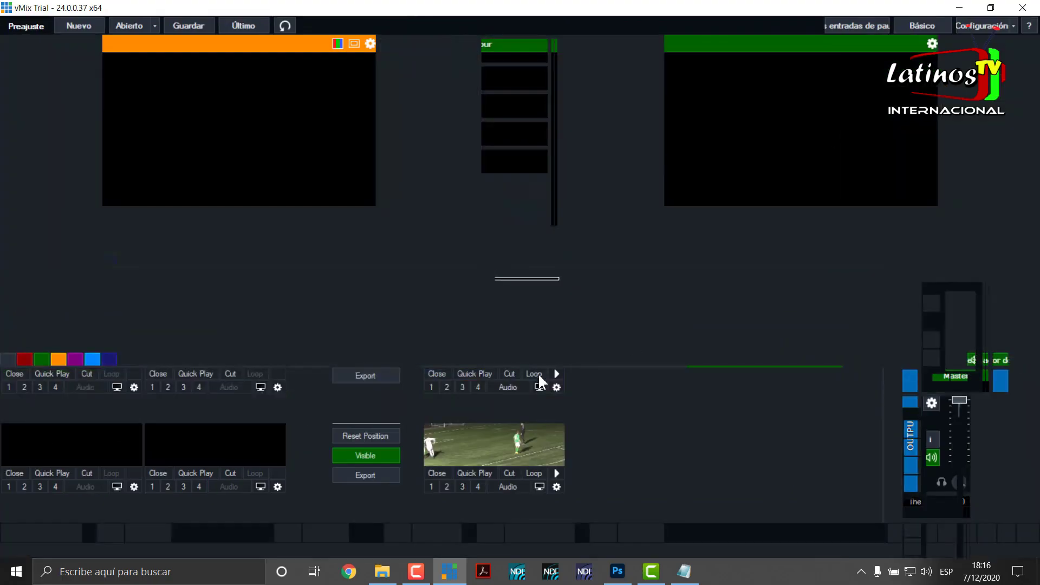
- Assign The Goal - 27070.mp4 as the input for Layer1 and Layer2 of the 9 pantallas virtual set
left_click(387, 298)
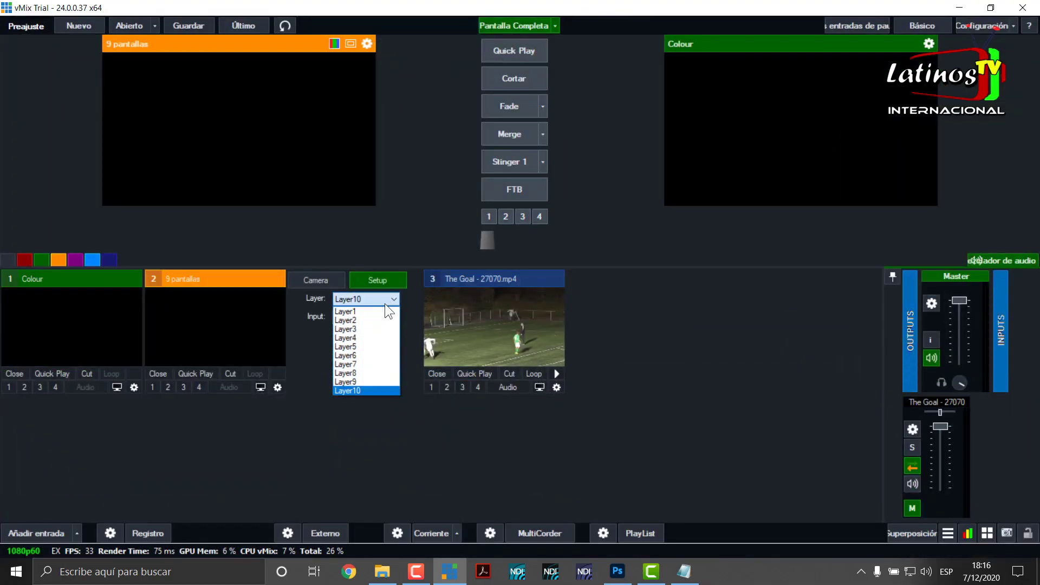
left_click(353, 310)
left_click(350, 312)
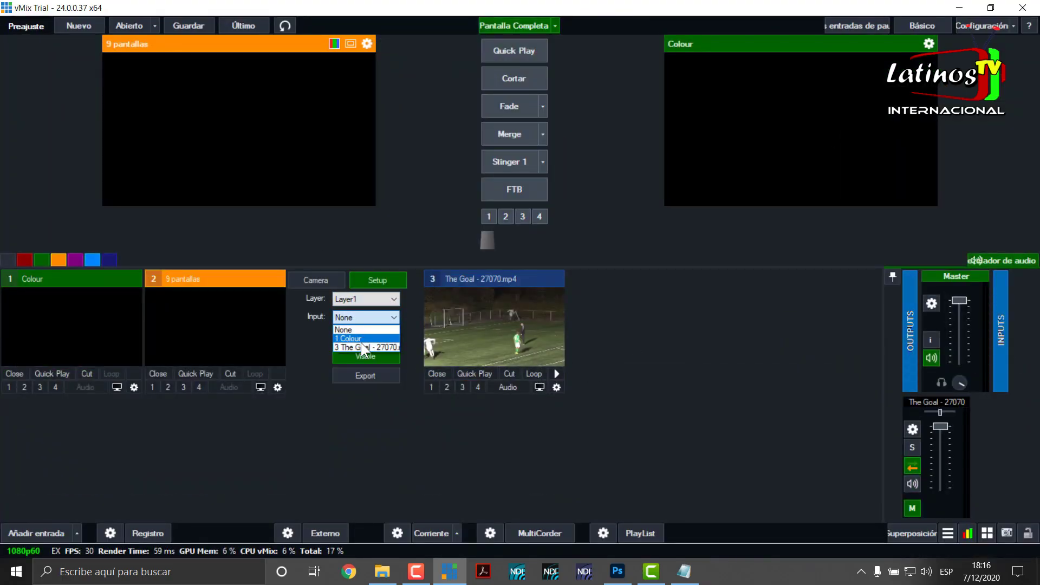
left_click(360, 339)
left_click(379, 295)
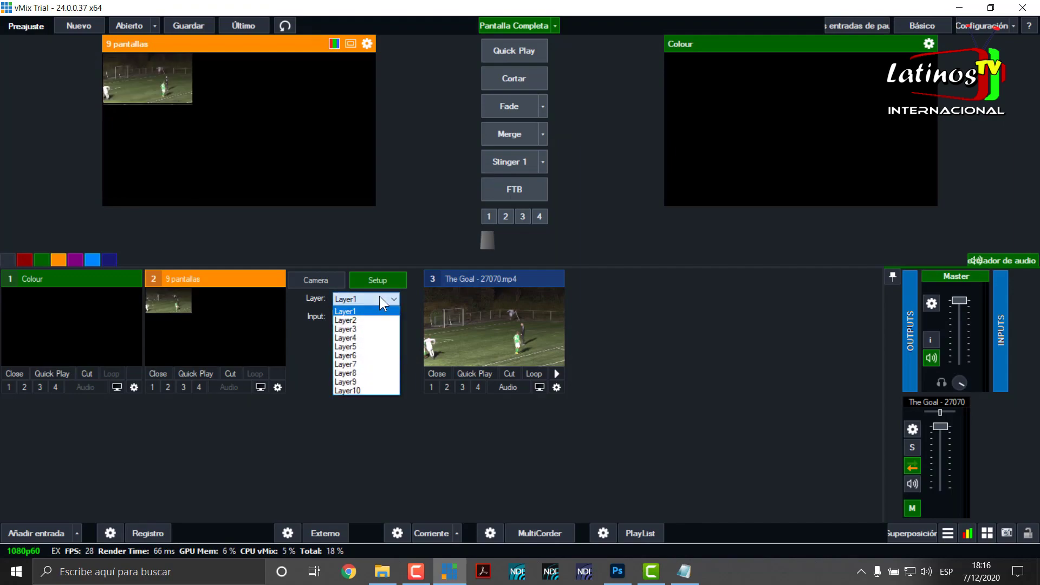
left_click(370, 316)
left_click(370, 317)
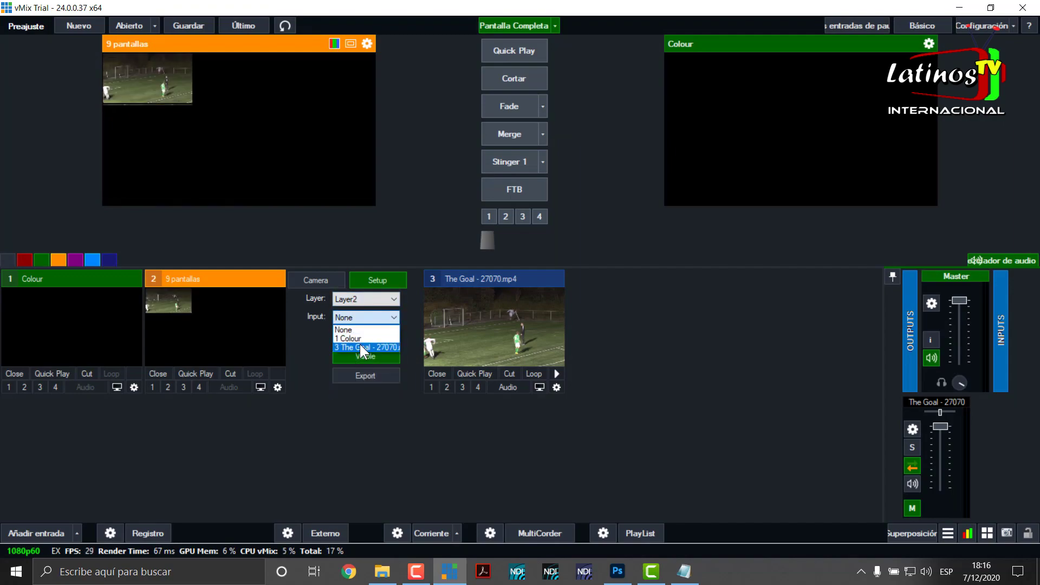
left_click(360, 346)
- Assign The Goal - 27070.mp4 as the input for Layer3 and Layer4 of the virtual set
left_click(366, 298)
left_click(357, 329)
left_click(362, 322)
left_click(356, 343)
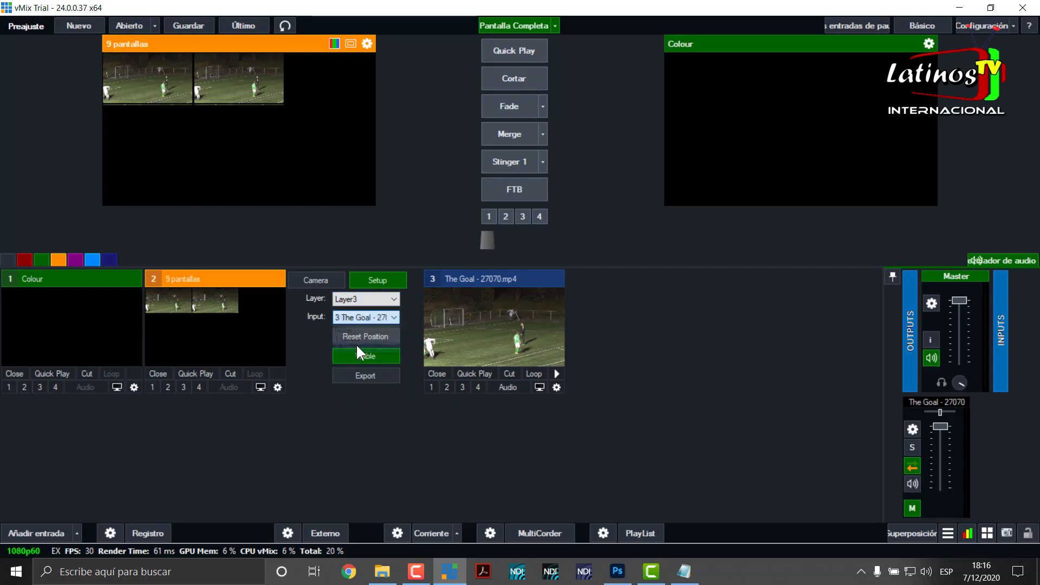
left_click(367, 300)
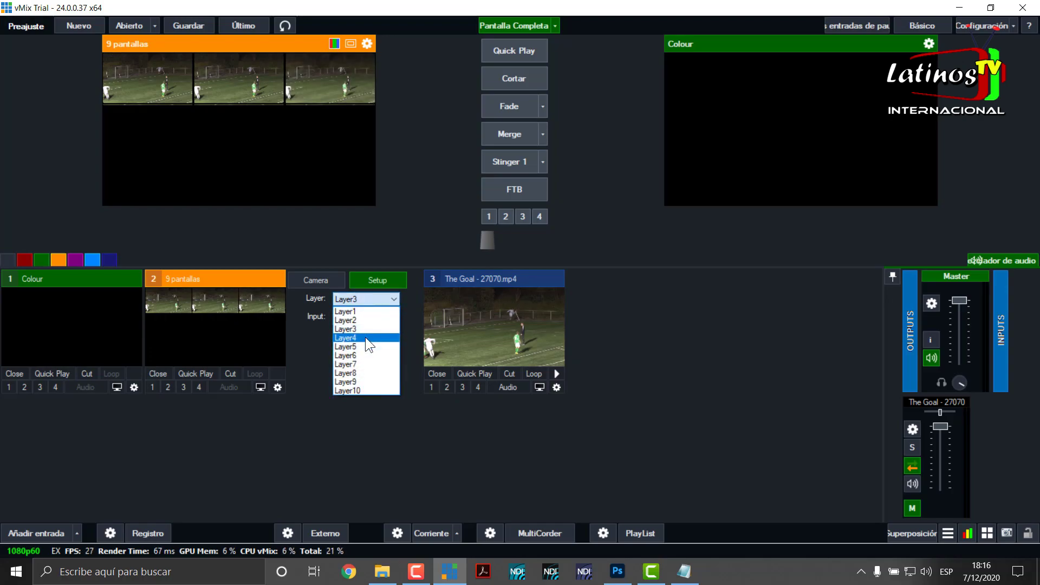
left_click(366, 338)
left_click(363, 319)
left_click(364, 346)
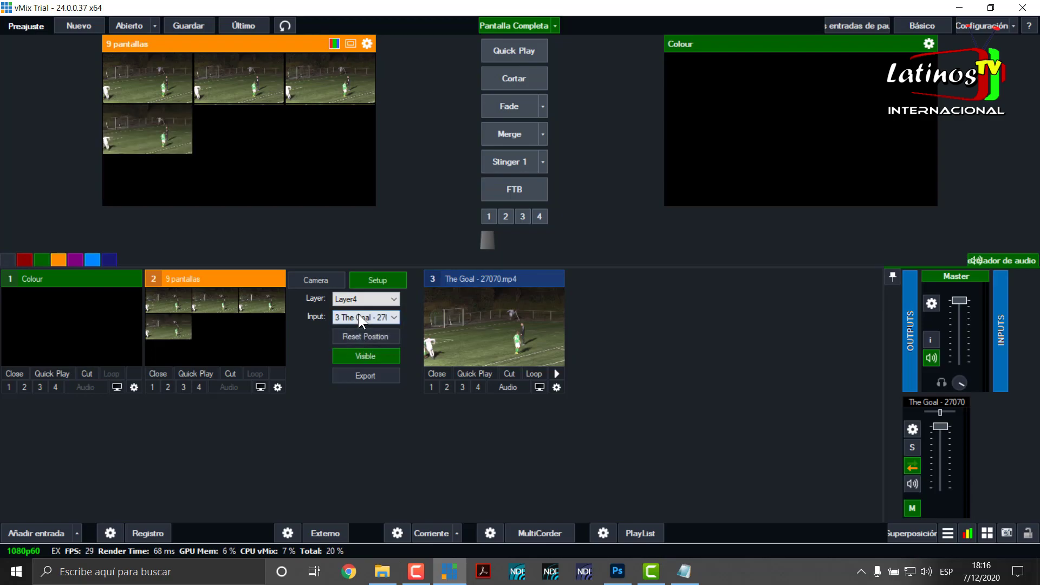
- Assign The Goal - 27070.mp4 as the input for Layer5 and Layer6 of the virtual set
left_click(366, 300)
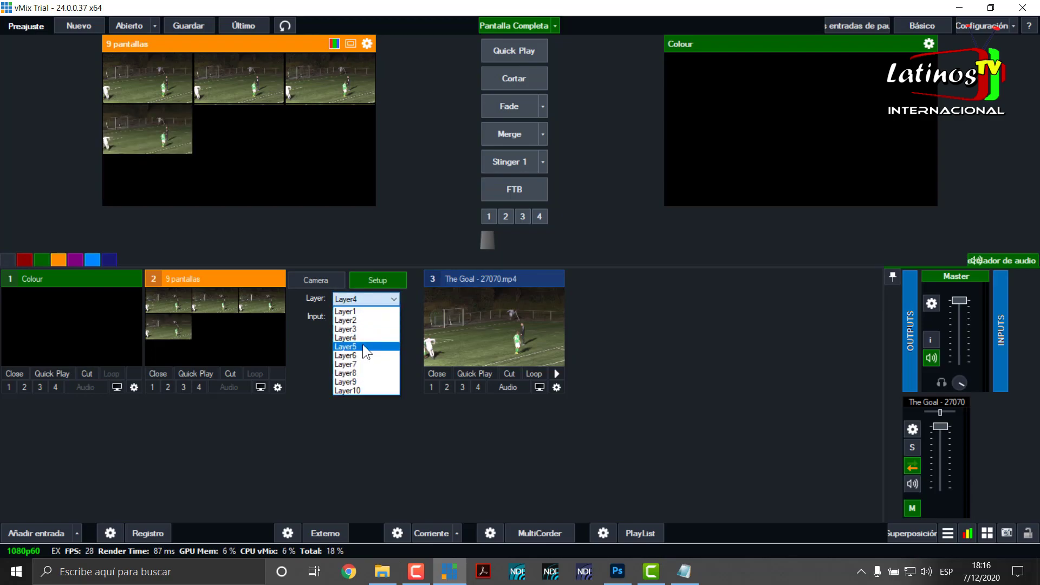
left_click(362, 345)
left_click(354, 318)
left_click(356, 347)
left_click(366, 317)
left_click(365, 301)
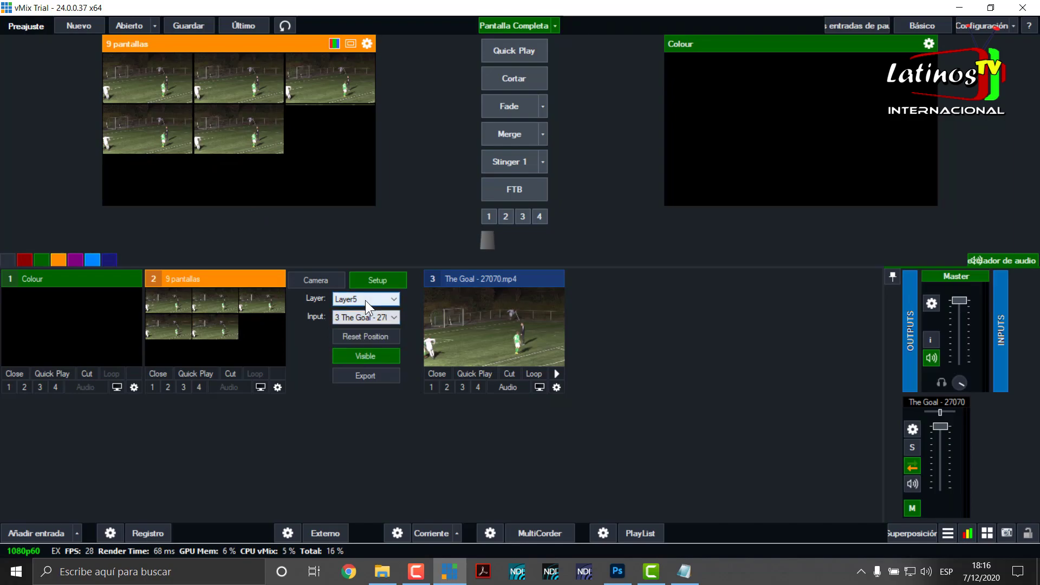
left_click(365, 300)
left_click(364, 351)
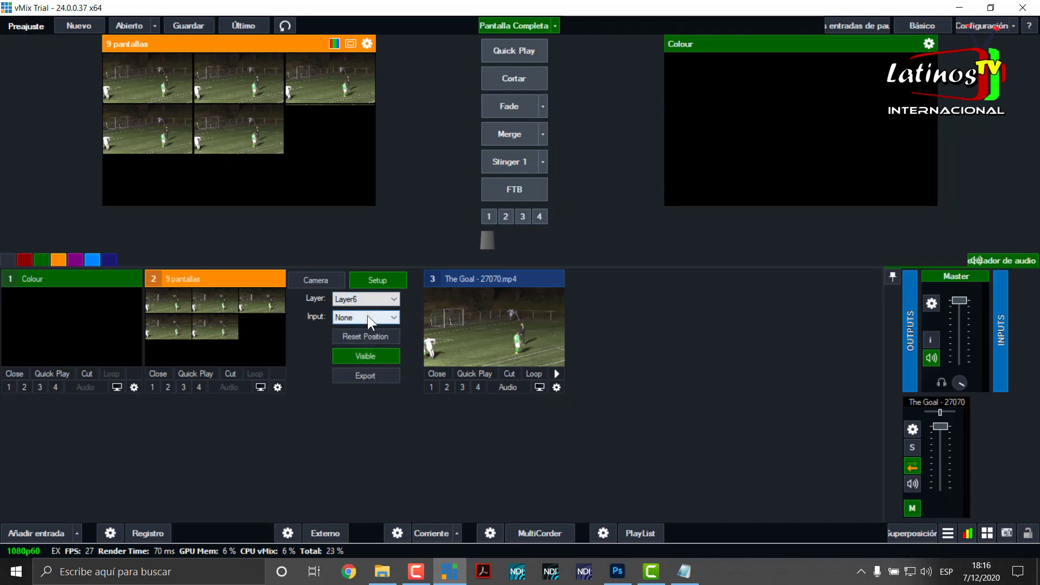
left_click(367, 317)
left_click(359, 345)
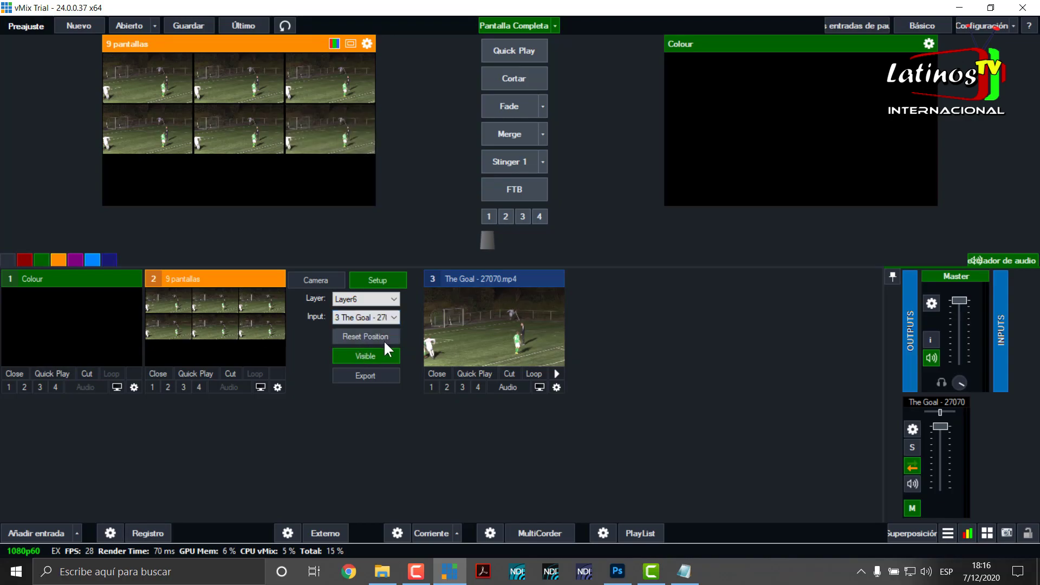
- Assign The Goal - 27070.mp4 as the input for Layer7 and Layer8 of the virtual set
left_click(371, 301)
left_click(346, 362)
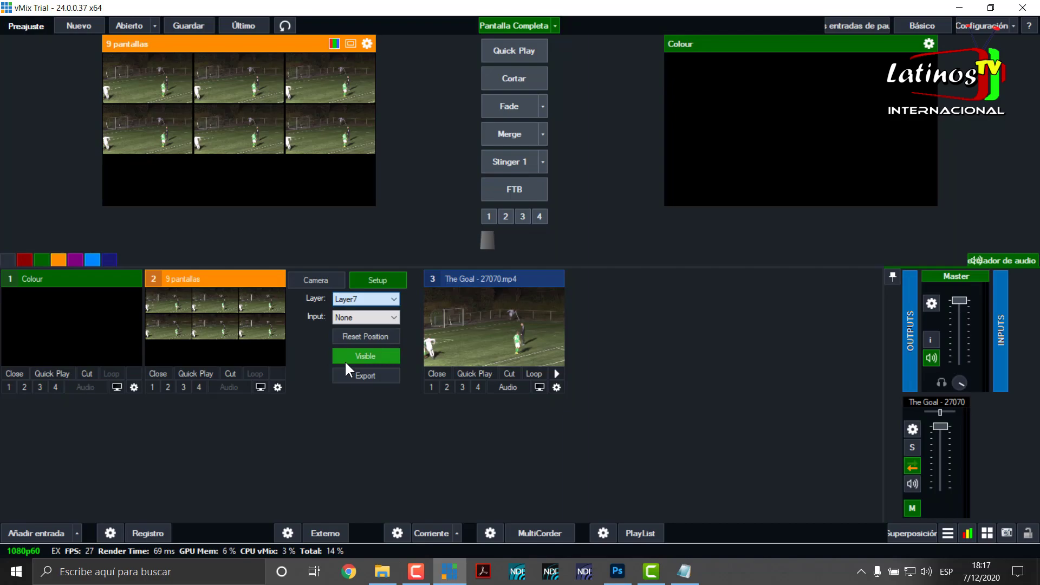
left_click(384, 318)
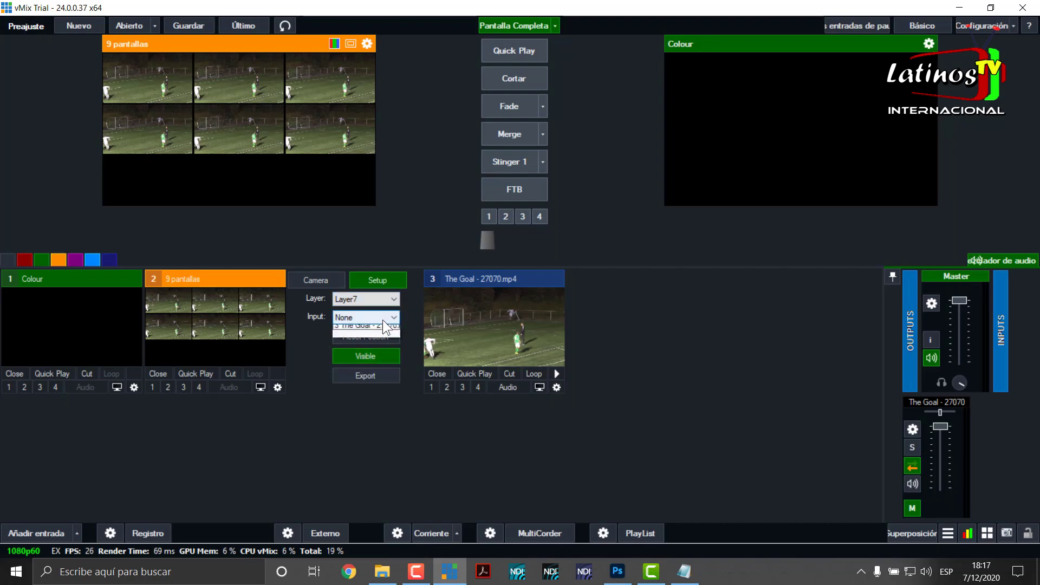
left_click(378, 347)
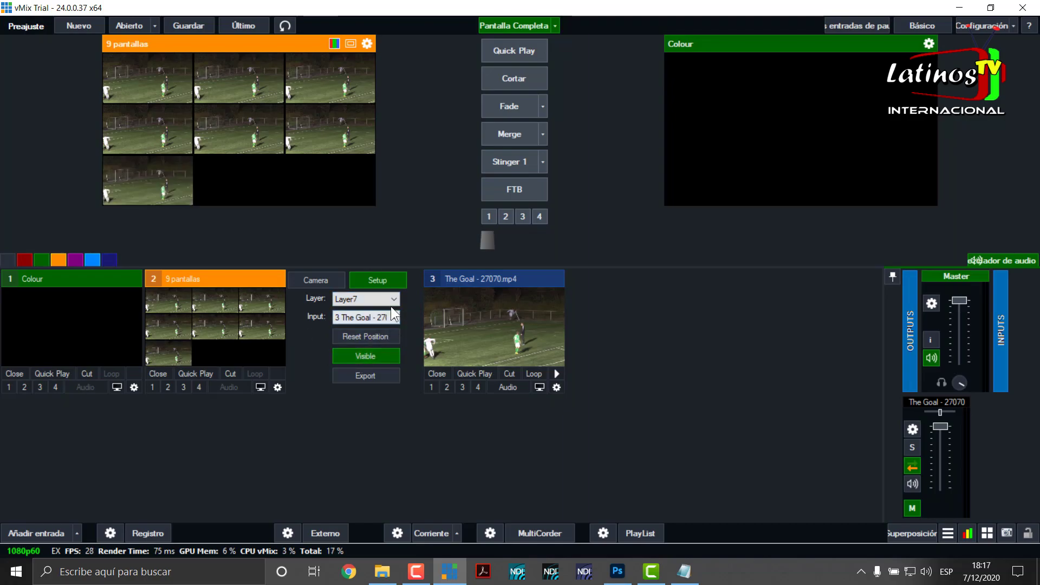
left_click(388, 298)
left_click(362, 371)
left_click(360, 319)
left_click(352, 347)
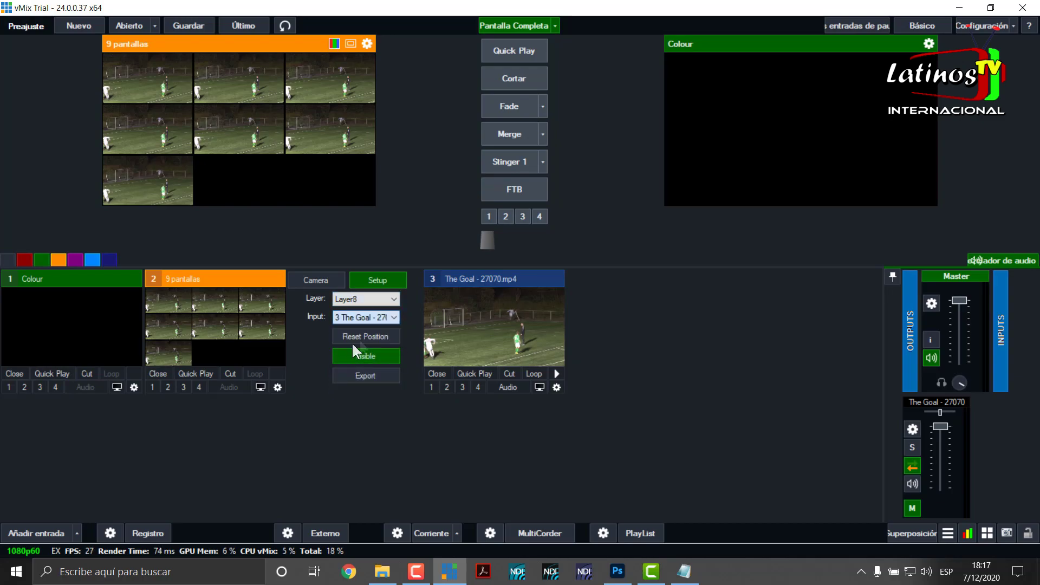
- Select Layer9 of the virtual set and open its input choices to assign The Goal - 27070.mp4
left_click(370, 300)
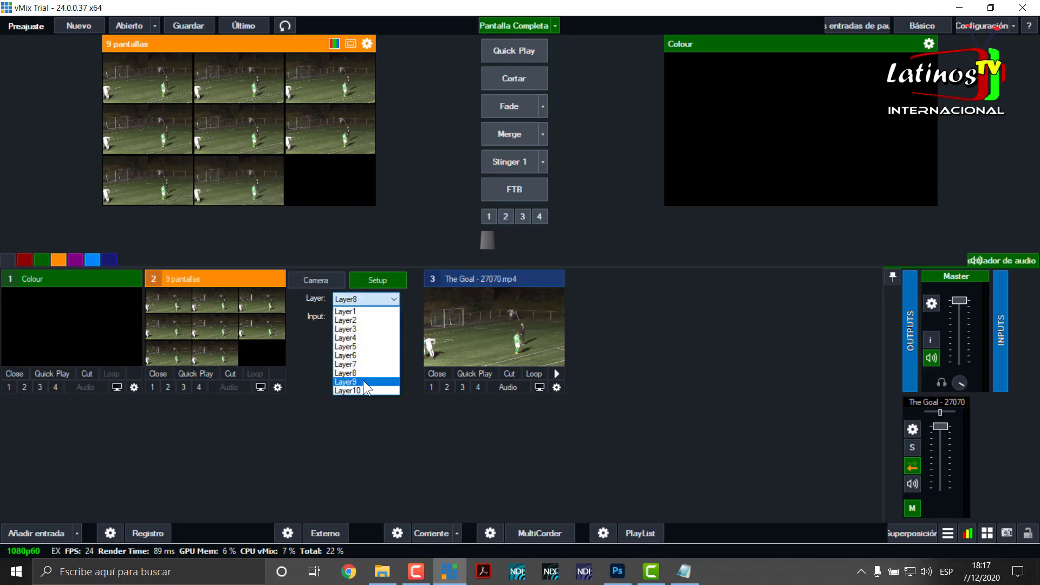
left_click(363, 381)
left_click(359, 317)
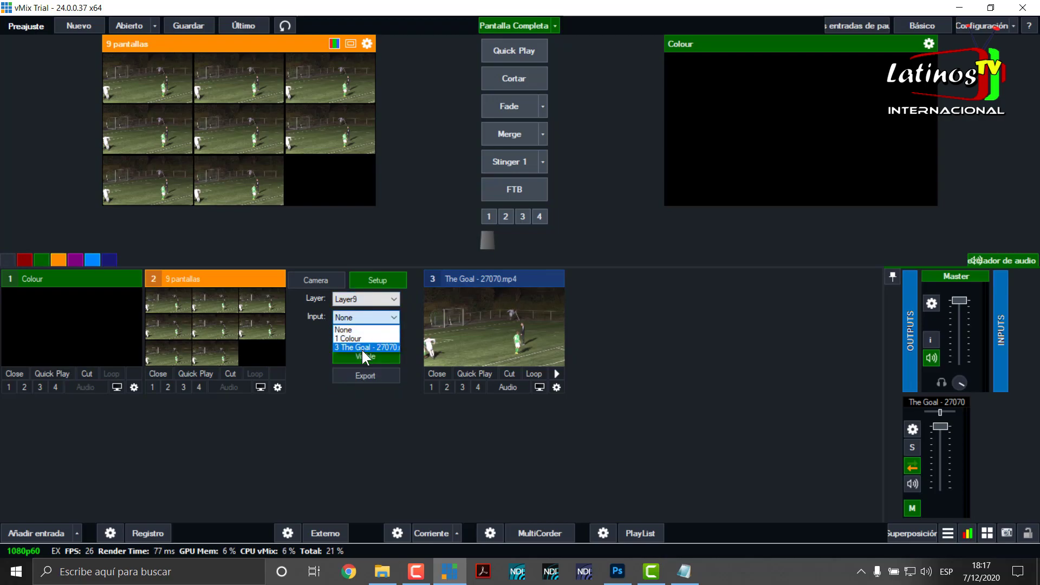